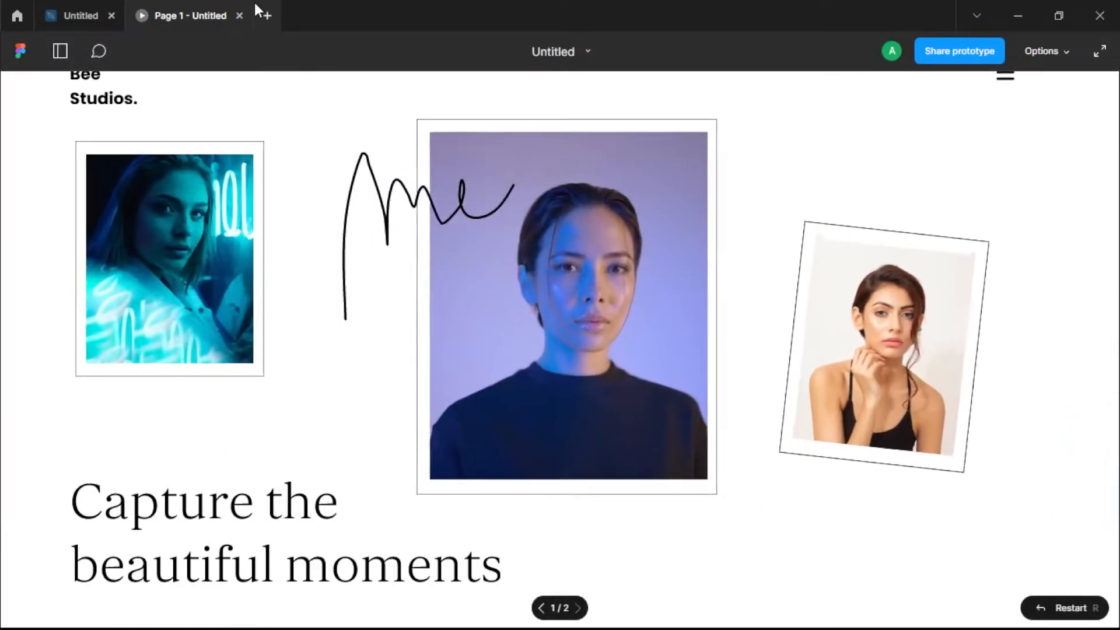
Step: Close the open prototype and design file and start a new design file
left_click(269, 16)
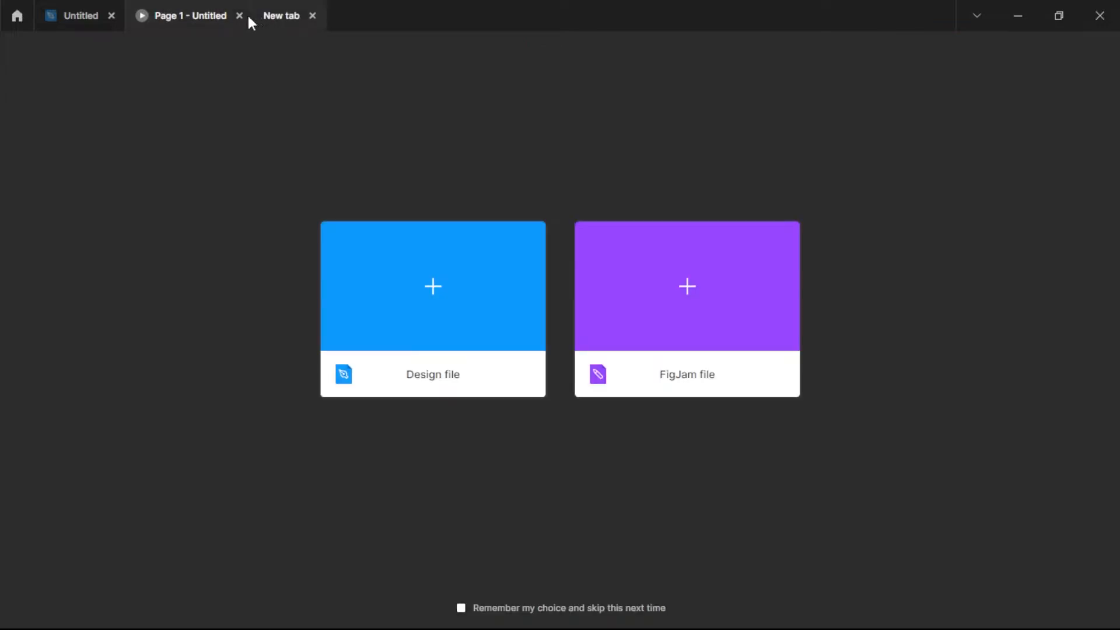
left_click(240, 16)
left_click(111, 16)
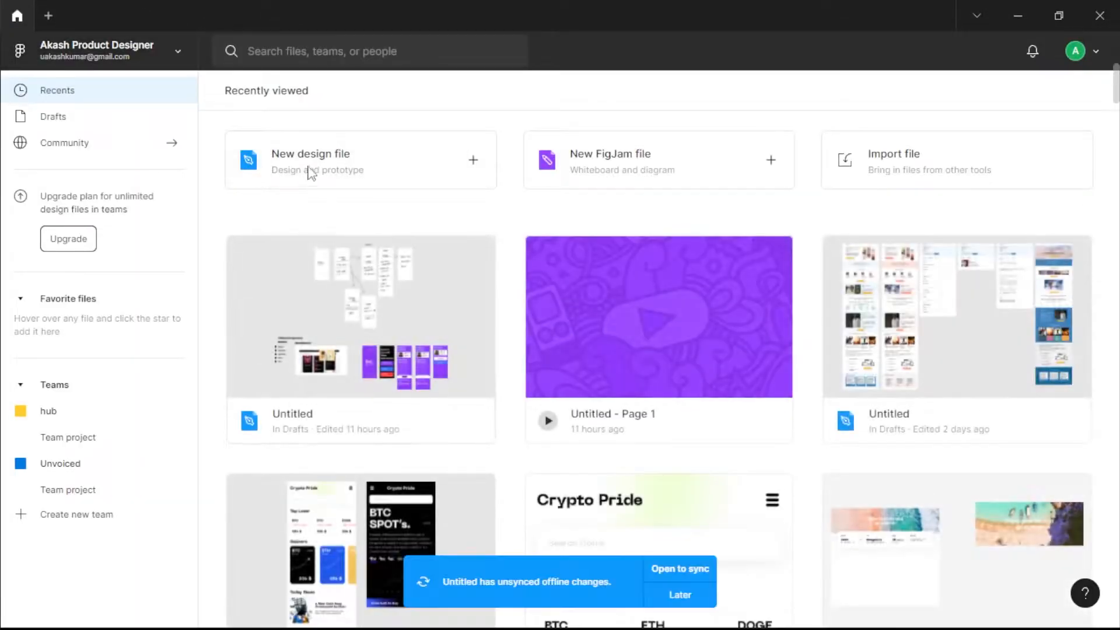
left_click(360, 184)
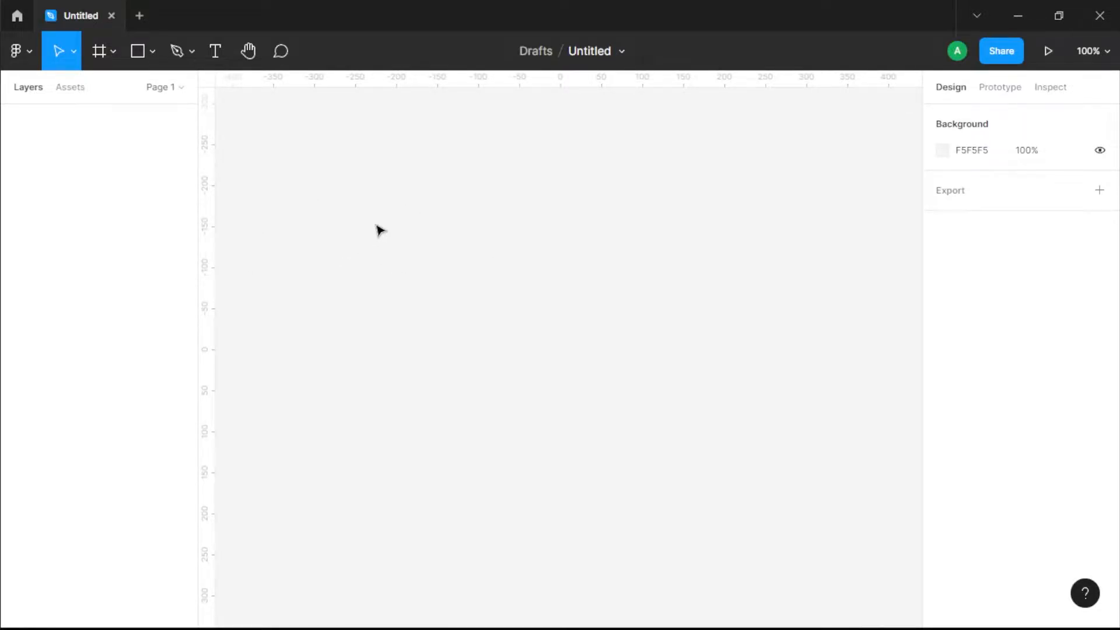
Step: Add a 1440 × 1024 Desktop frame to the empty canvas
left_click(115, 47)
left_click(1055, 280)
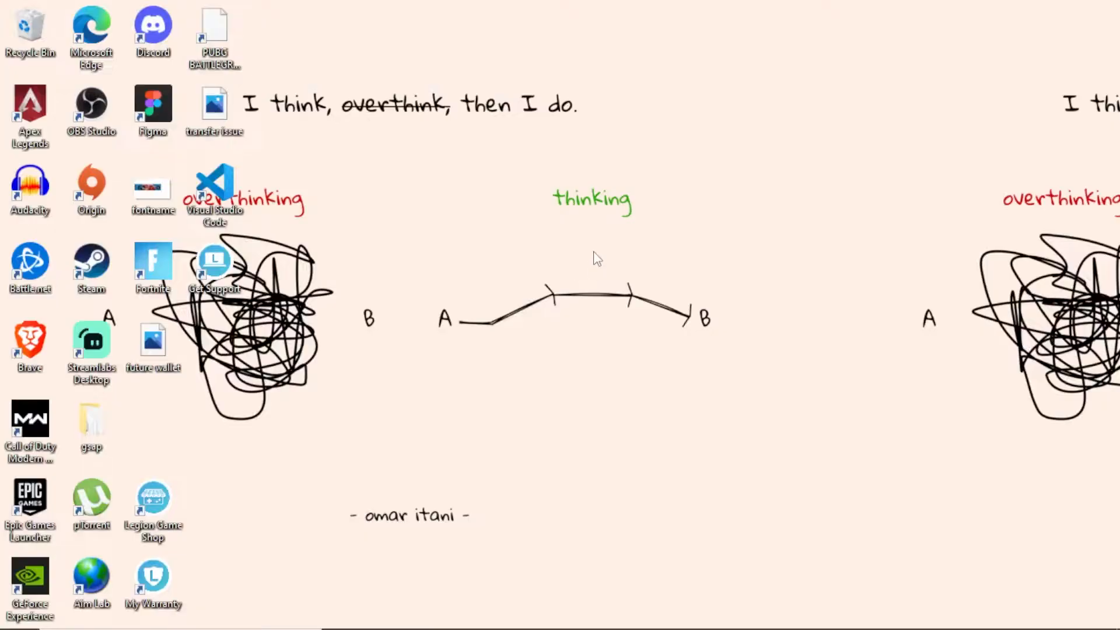
Step: Switch to the Windows display settings and check the monitor's screen resolution
right_click(591, 244)
left_click(702, 422)
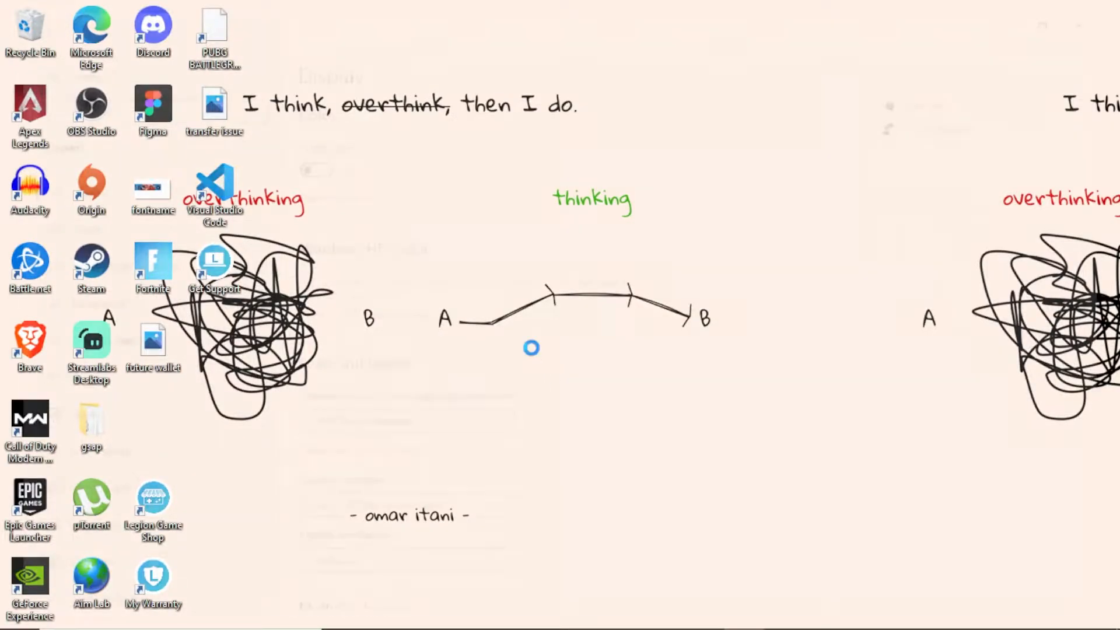
left_click(309, 525)
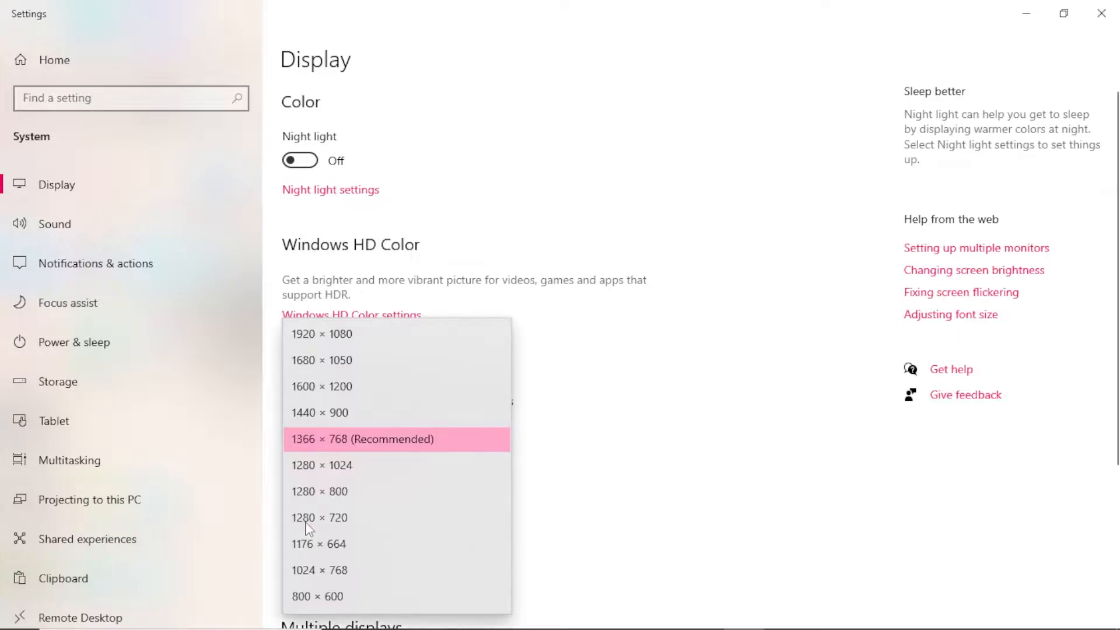
left_click(411, 440)
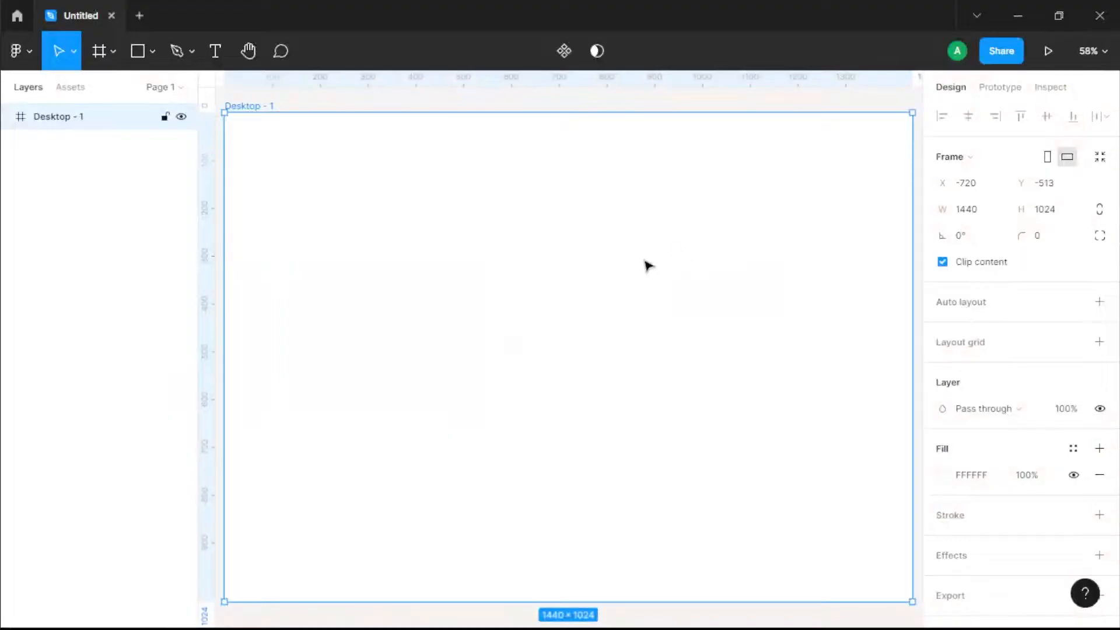
Step: Resize the Desktop frame to 1366 wide and 768 high
left_click(1001, 221)
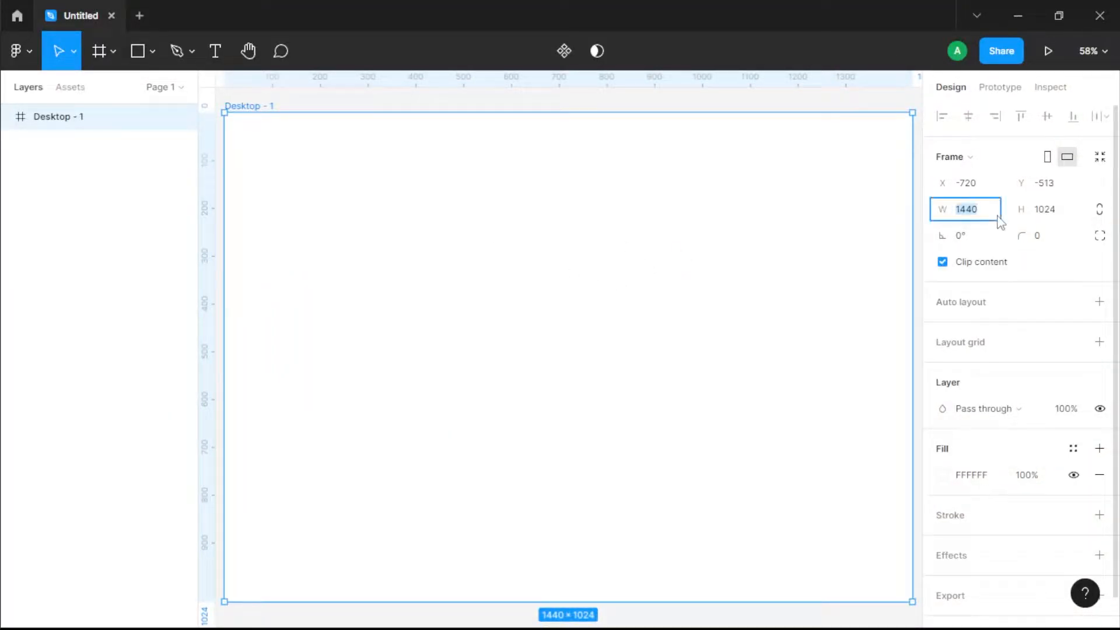
key("Tab")
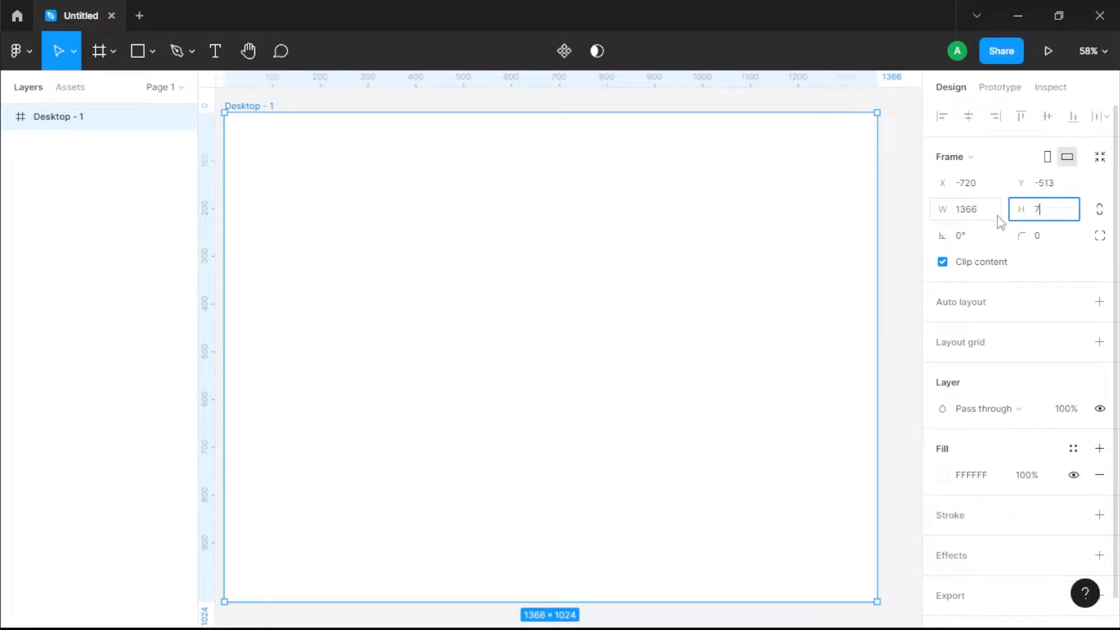
key("Return")
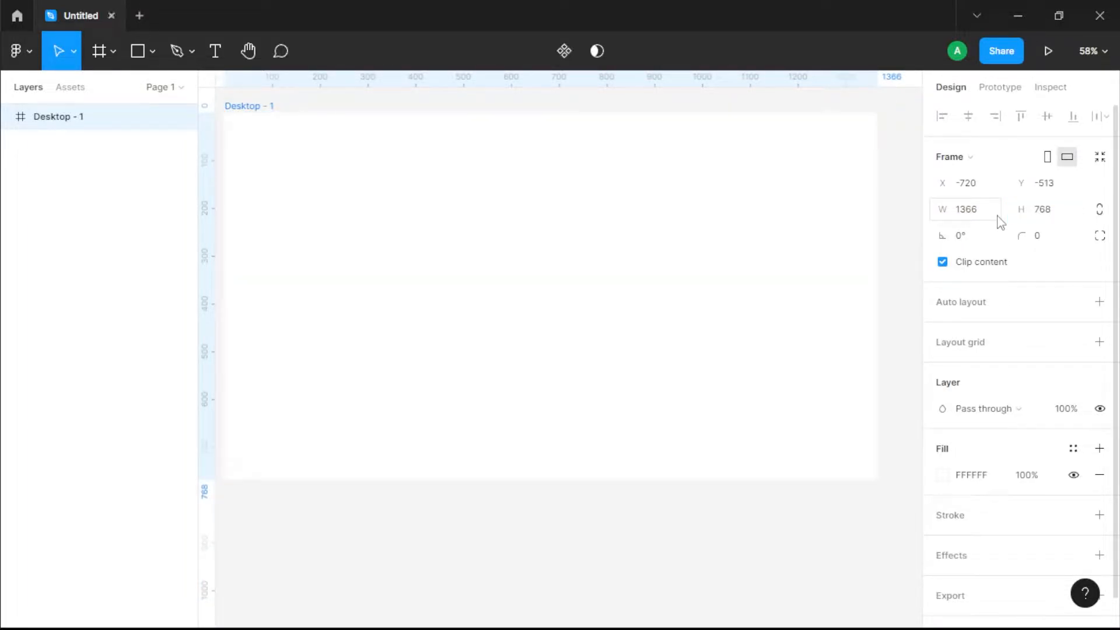
Step: Add a column layout grid to the Desktop frame with a count of 12 and a margin of 9
left_click_drag(670, 189, 687, 235)
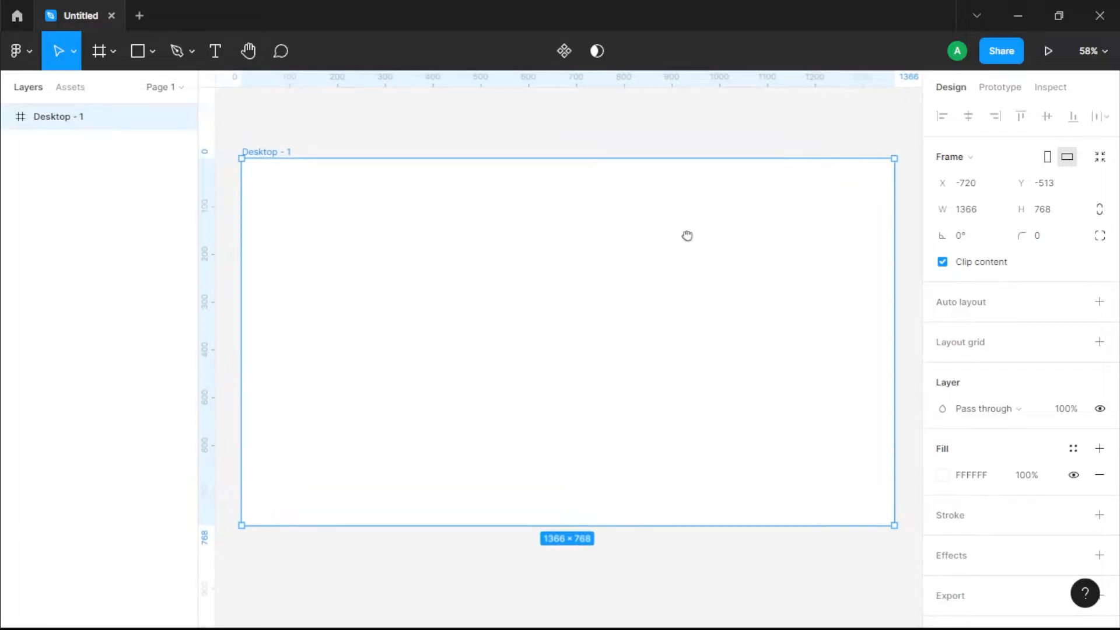
left_click(1099, 342)
left_click(942, 368)
left_click(759, 372)
left_click(785, 391)
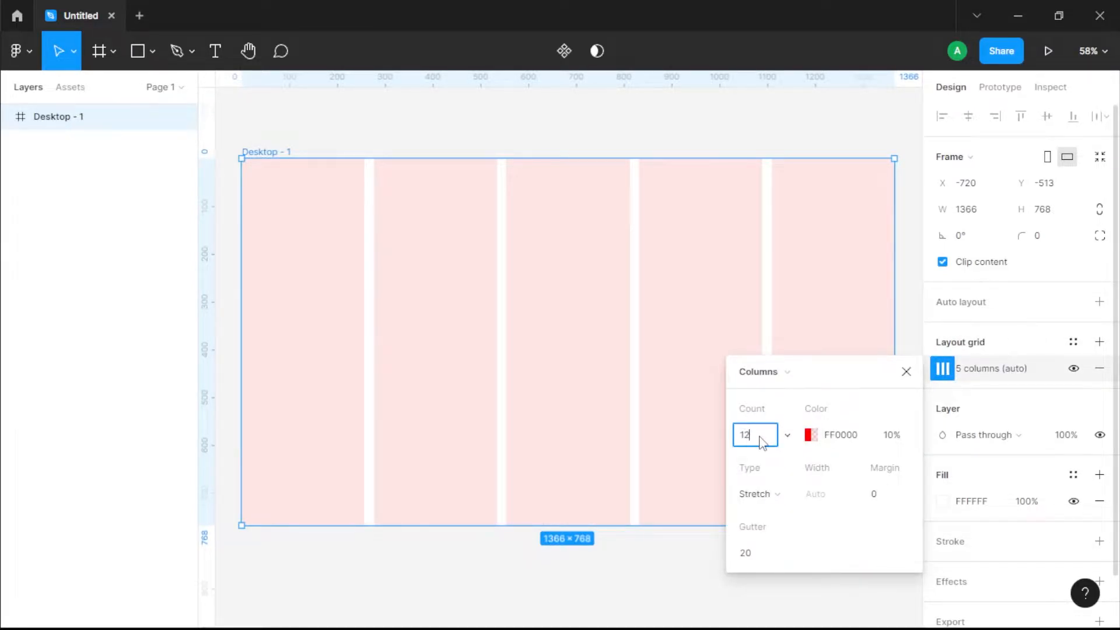
key("Tab")
key("Tab")
key("Tab")
key("Tab")
key("Tab")
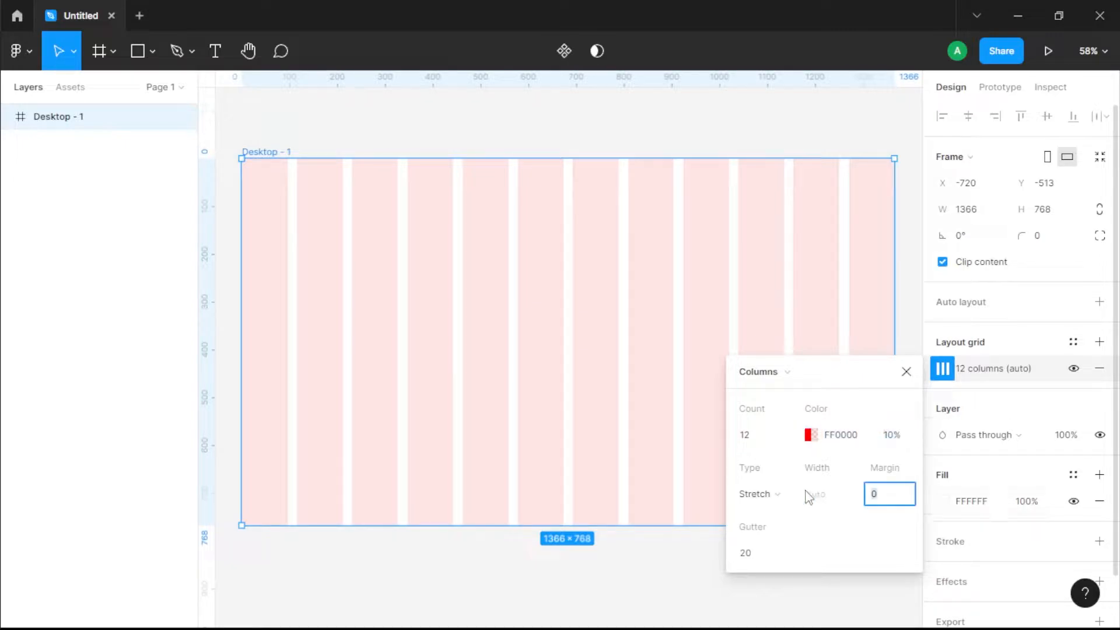
key("Tab")
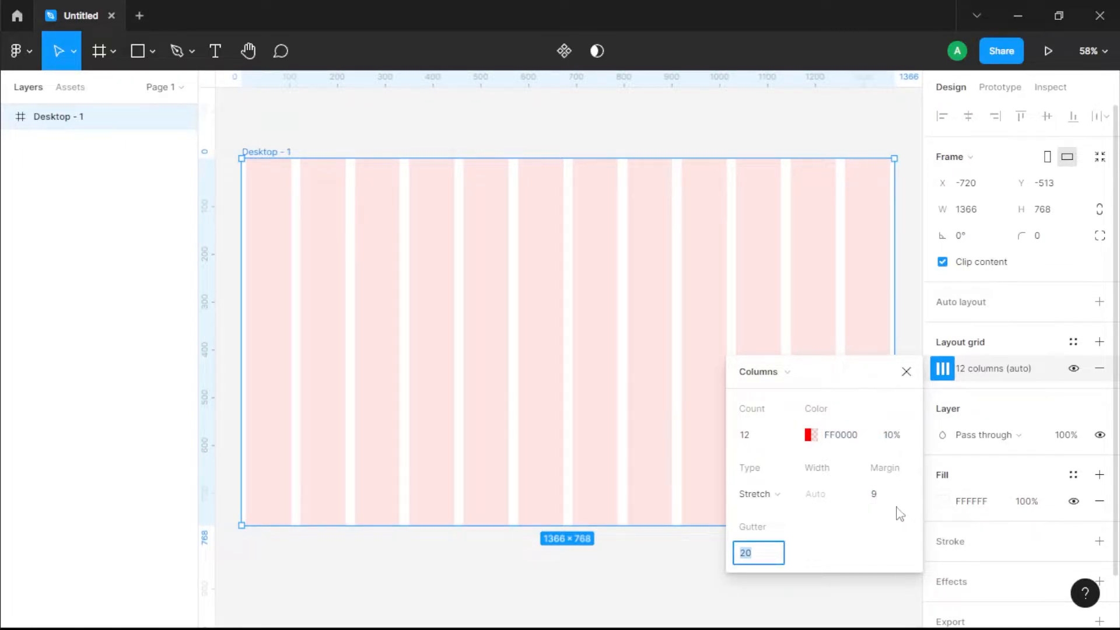
left_click(506, 411)
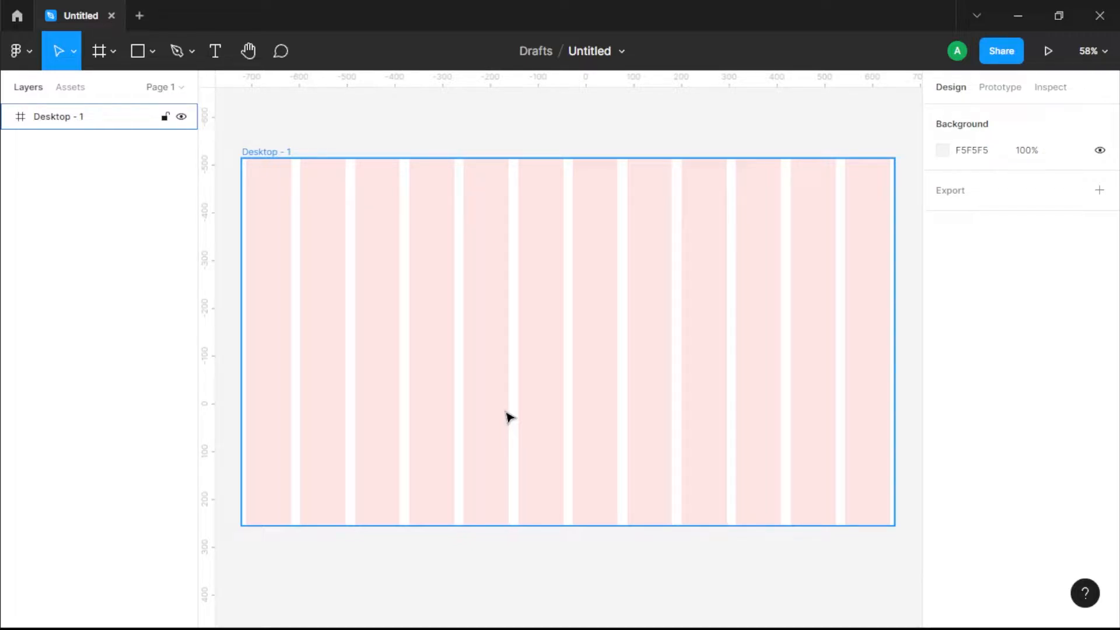
Step: Review the Desktop frame's column grid settings, including the margin
left_click(283, 169)
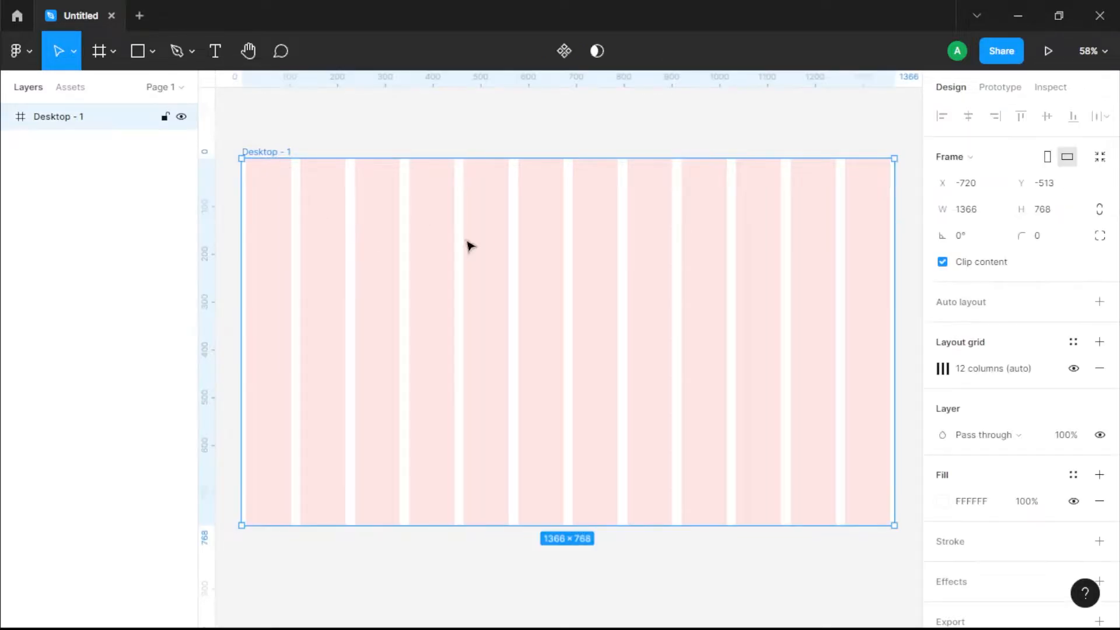
left_click(943, 368)
left_click(873, 494)
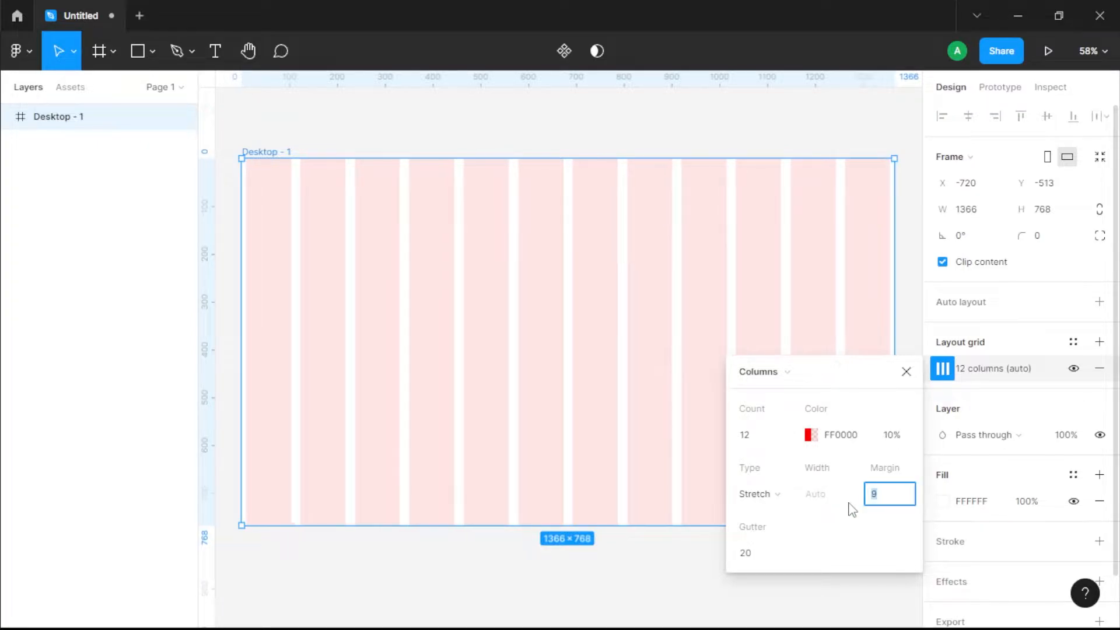
left_click(906, 372)
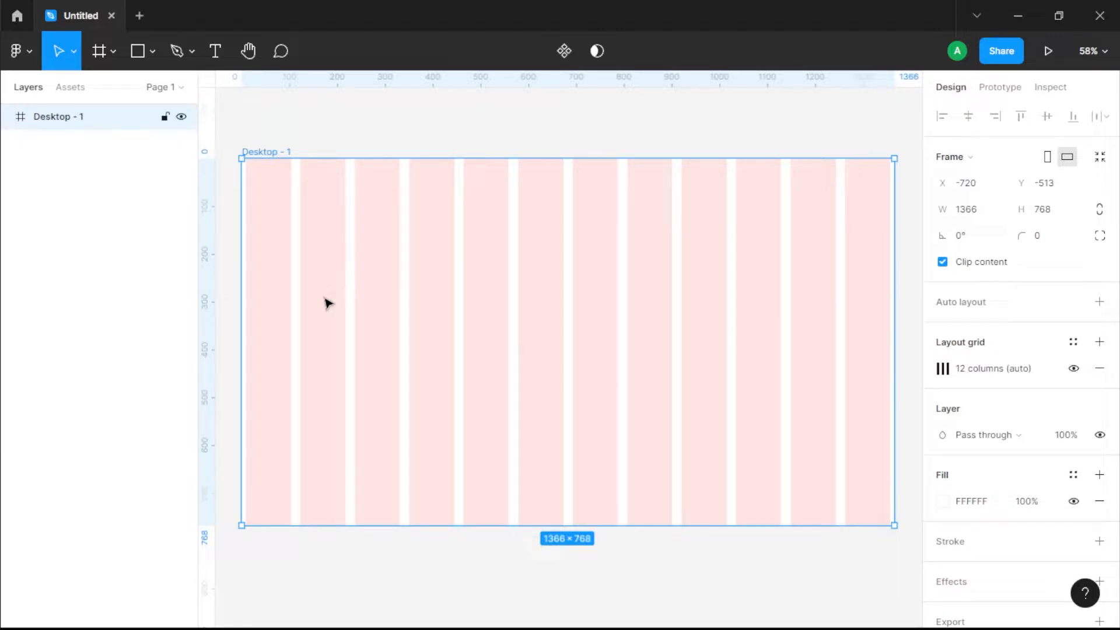
Step: Draw a portrait rectangle about 228 × 280 near the frame's upper-left corner and shift it slightly inward
left_click(137, 51)
left_click_drag(246, 189, 355, 322)
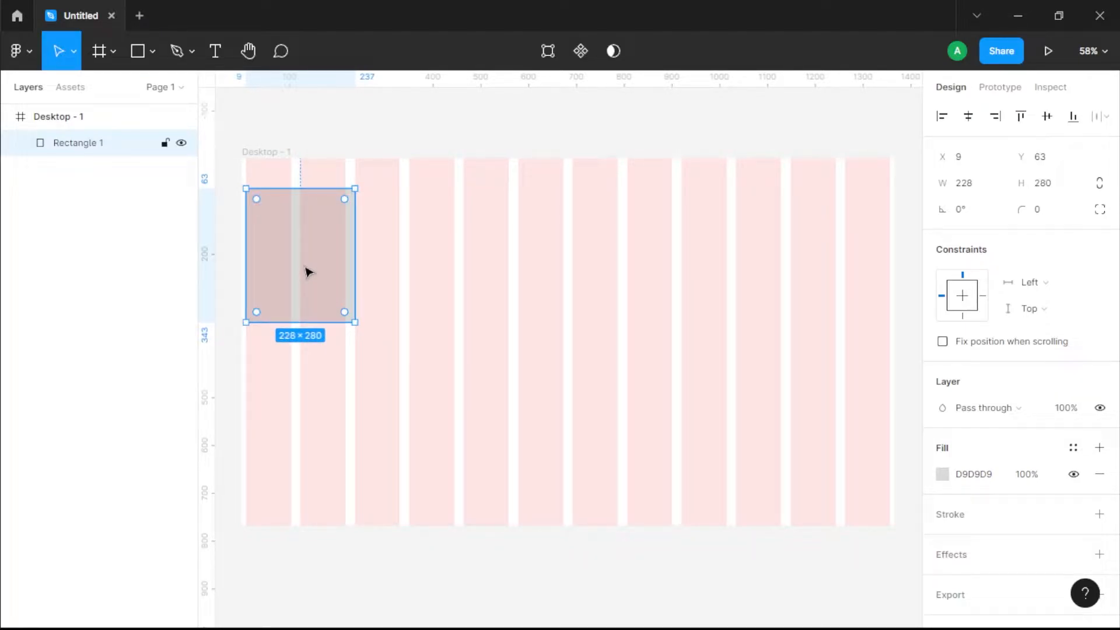
mouse_move(309, 273)
left_mouse_down()
mouse_move(305, 285)
mouse_move(327, 289)
left_mouse_up()
Step: Give the rectangle a black stroke and remove its fill to leave only an outline
left_click(340, 387)
left_click(320, 305)
left_click(1099, 514)
left_click(1100, 473)
left_click(323, 361)
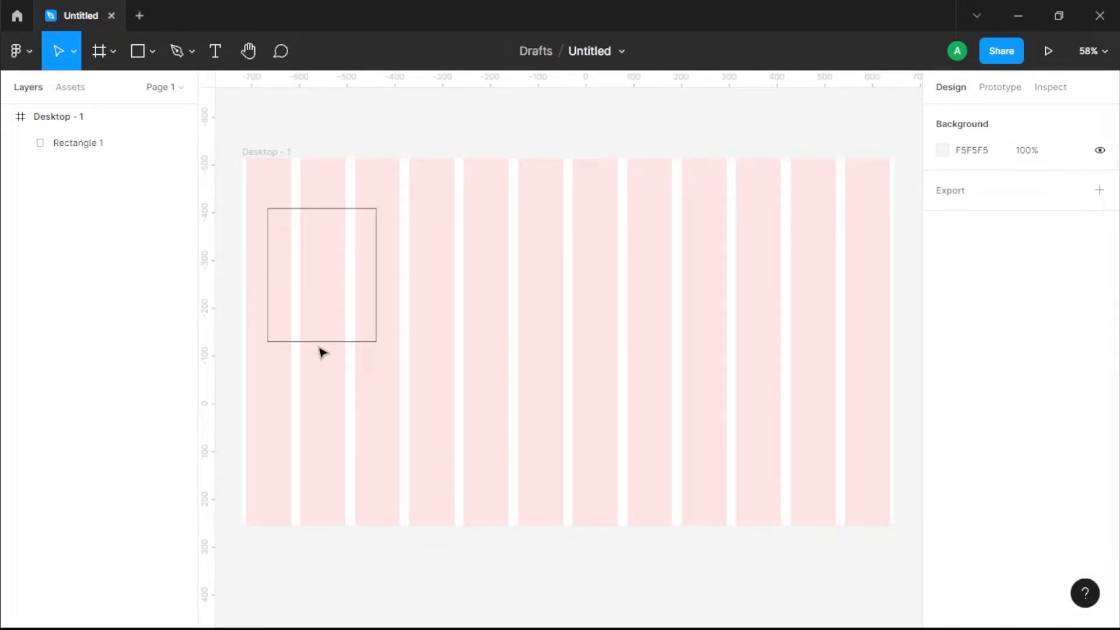
Step: Place a copy of the rectangle, scaled to about 184 × 226, centred inside the outline with a D9D9D9 fill and no stroke
left_click(318, 341)
key("ctrl+v")
left_click_drag(376, 342, 365, 329)
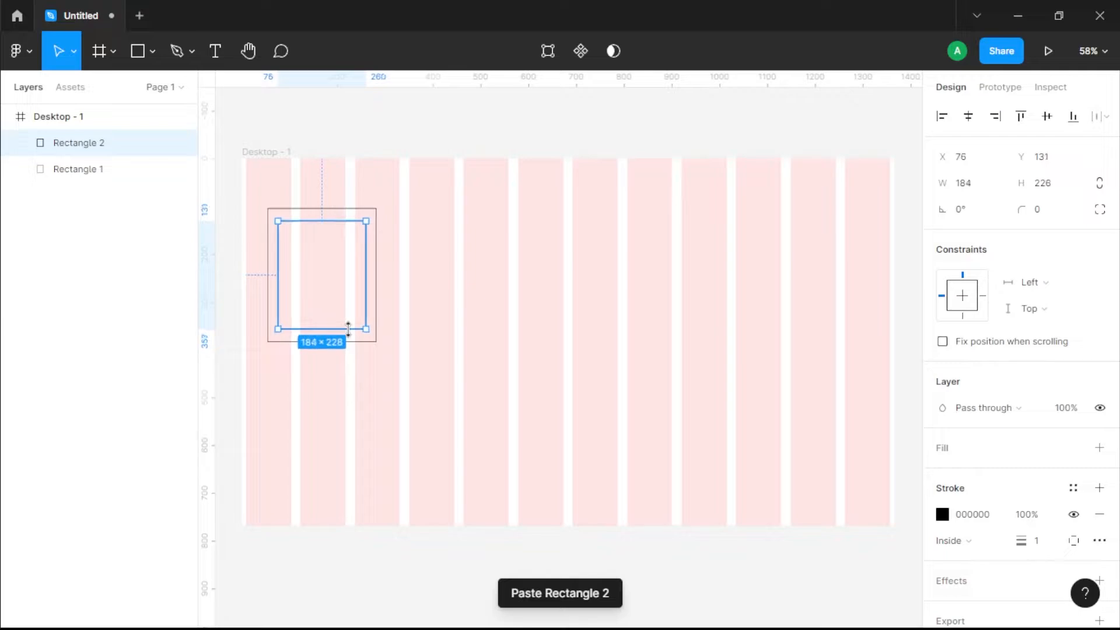
left_click(1099, 448)
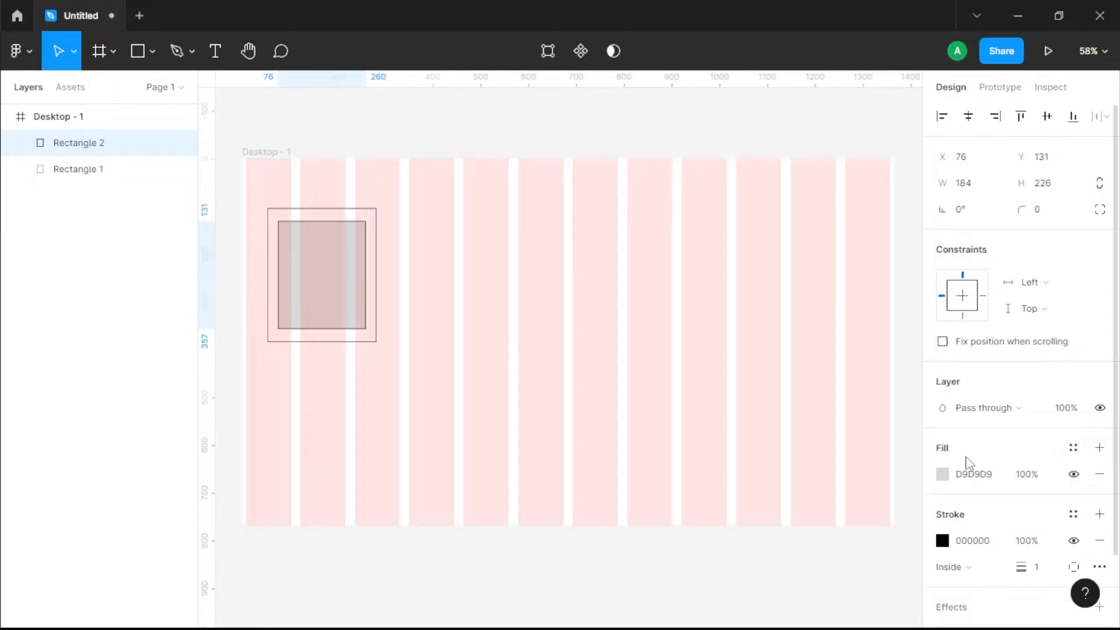
left_click(1098, 541)
Step: Duplicate the outlined photo placeholder into the middle of the frame and enlarge the copy to about 436 × 535
mouse_move(392, 425)
left_mouse_down()
mouse_move(356, 395)
mouse_move(322, 333)
mouse_move(342, 295)
mouse_move(310, 275)
mouse_move(291, 226)
left_mouse_up()
left_click_drag(376, 377, 249, 257)
left_click_drag(323, 284, 519, 286)
left_click_drag(571, 344, 669, 413)
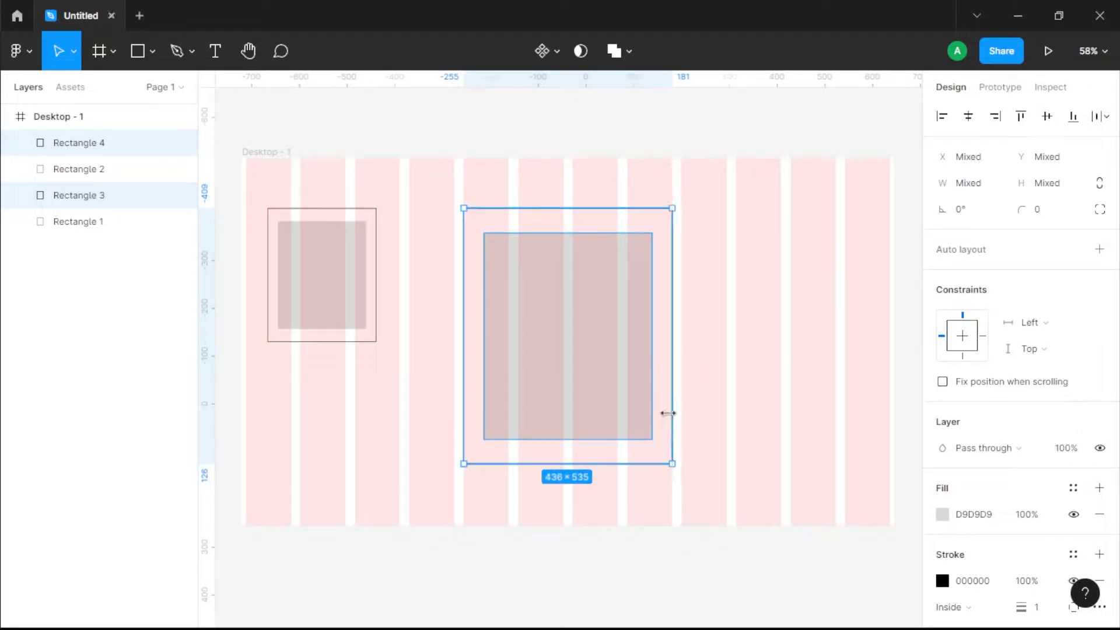
left_click(771, 397)
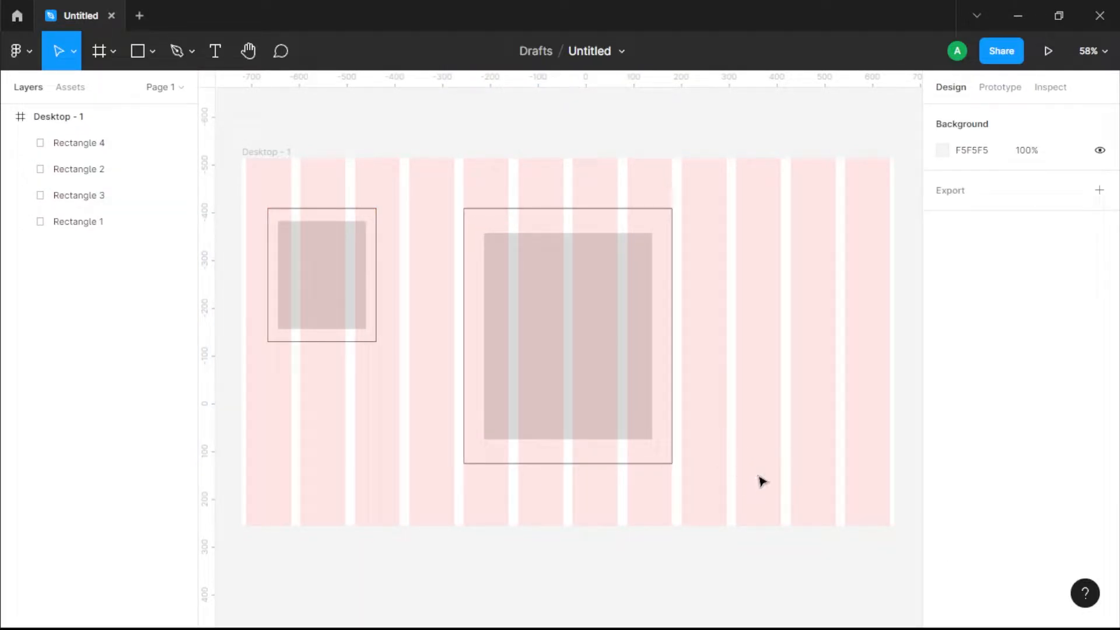
Step: Duplicate the small photo placeholder to the frame's right side, slightly lower, and rotate the copy to about -10.1°
left_click_drag(300, 372, 775, 376)
left_click_drag(839, 441, 828, 450)
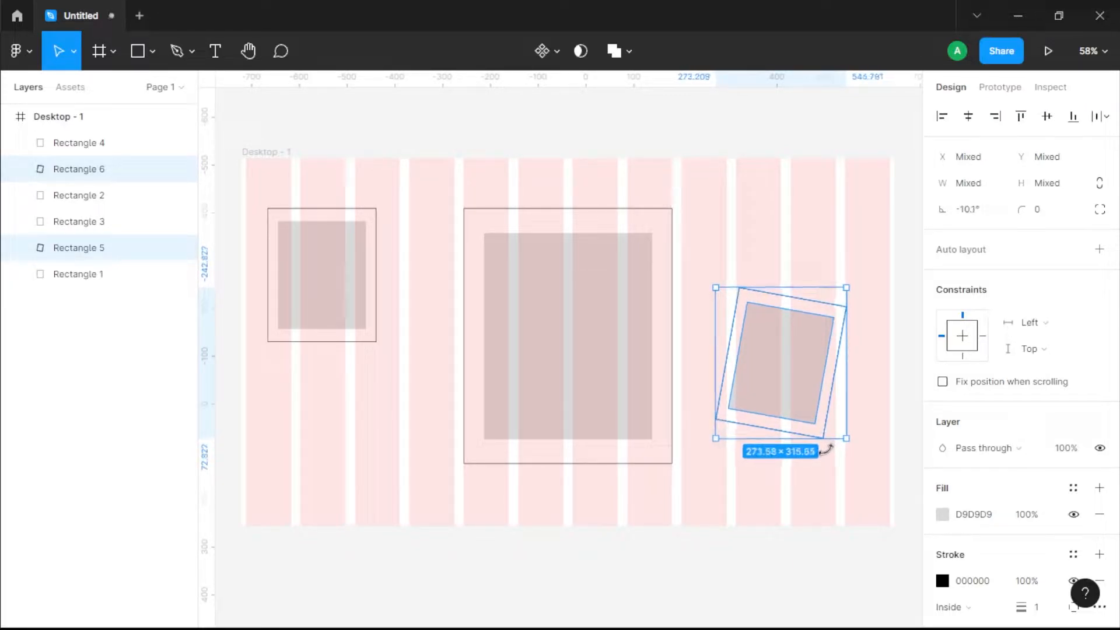
left_click(793, 509)
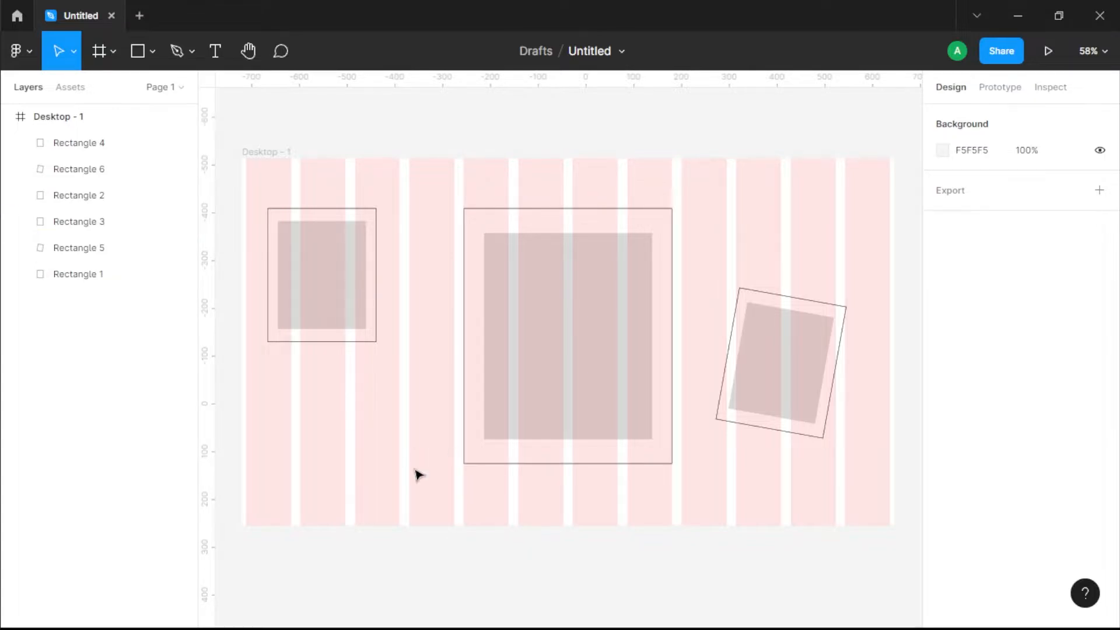
Step: Add a text box about 388 × 158 below the small upright placeholder with the text "Capture the beautiful Moments"
left_click_drag(270, 403, 462, 512)
key("t")
left_click_drag(268, 409, 455, 484)
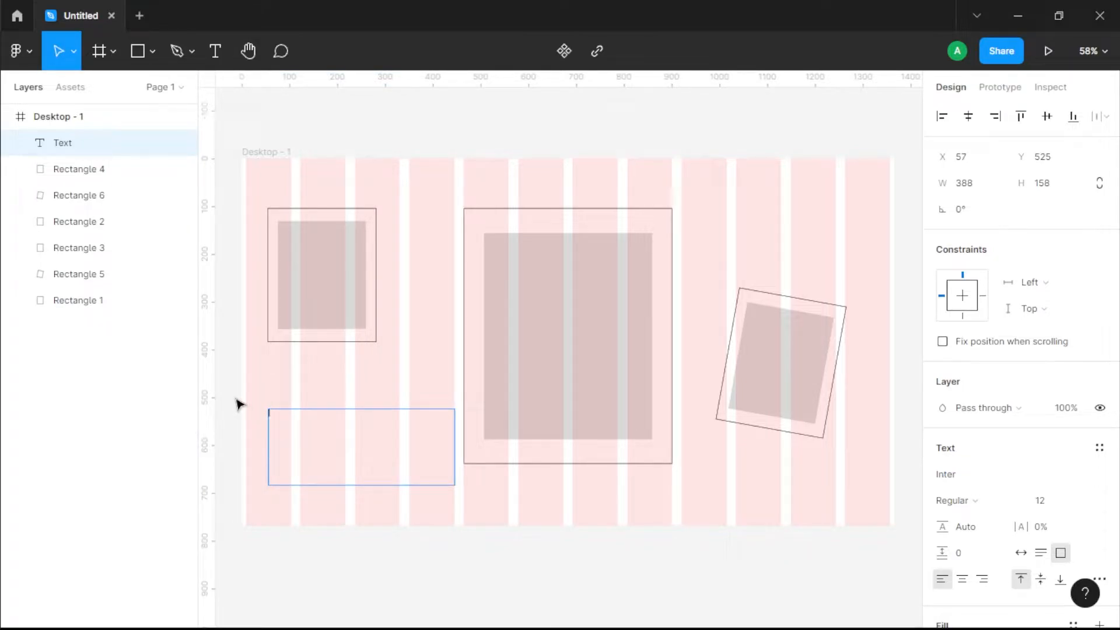
left_click(998, 473)
left_click(358, 443)
type("Capture the beautiful Mome")
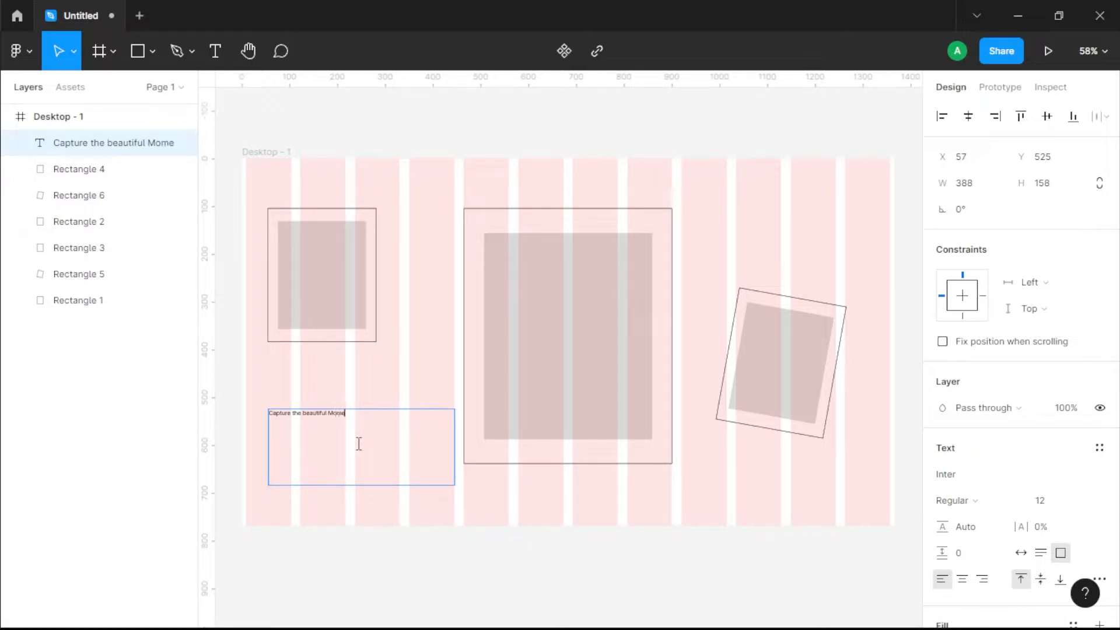
left_click(460, 383)
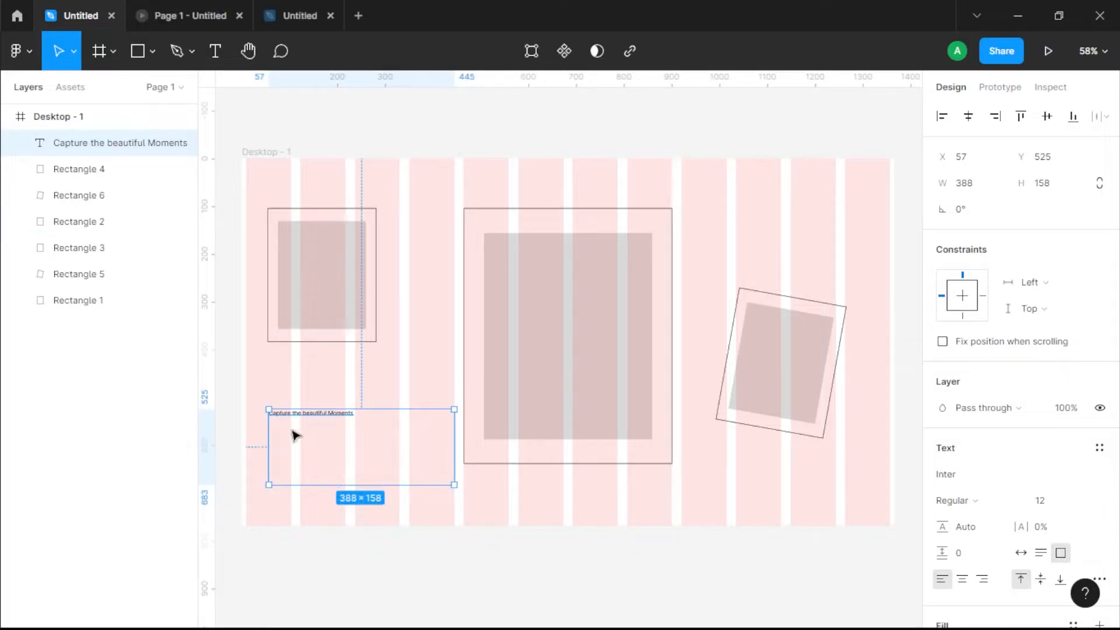
Step: Change the font of the "Capture the beautiful Moments" heading to Orbikular Light
left_click(318, 432)
double_click(323, 417)
left_click(986, 477)
type("Orb")
key("Return")
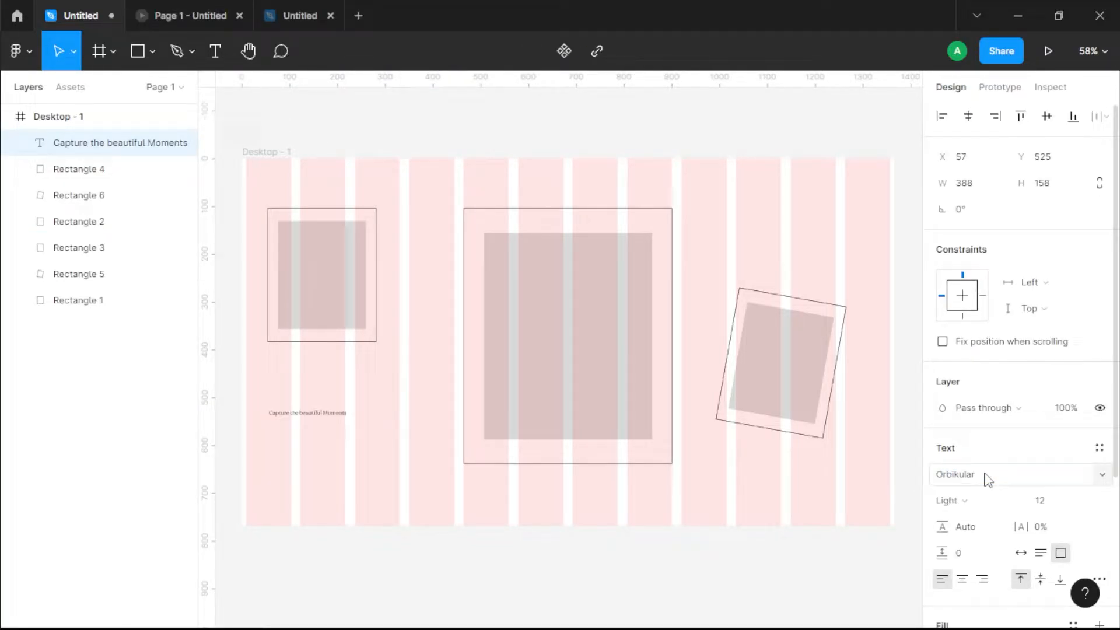
Step: Try the heading at font sizes 40, 96 and 64
left_click(1084, 498)
left_click(1076, 519)
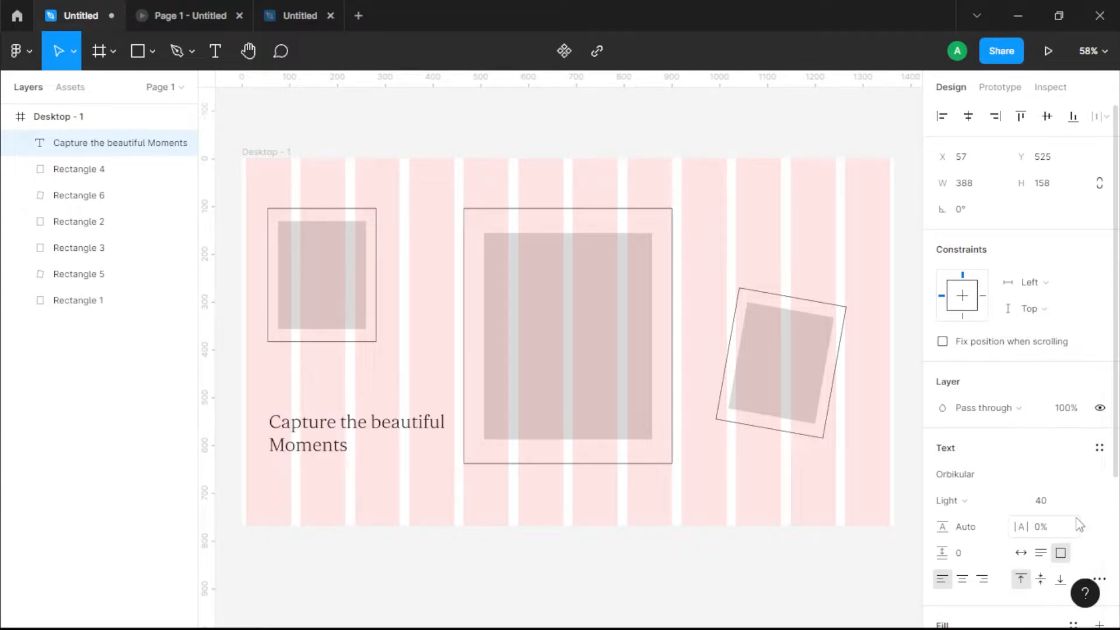
left_click(1076, 500)
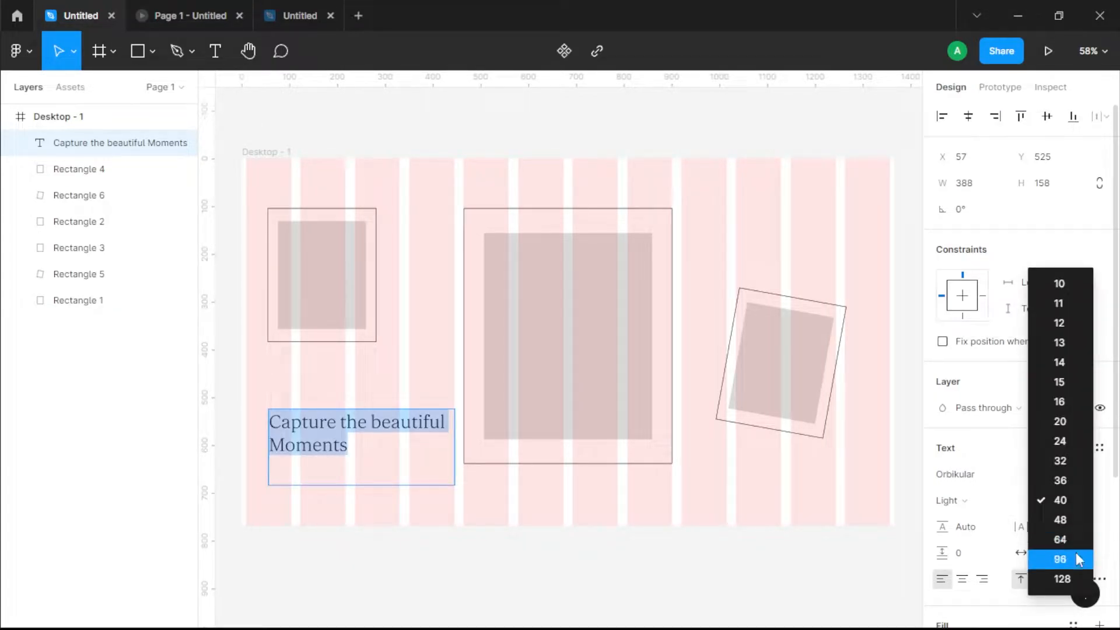
left_click(1075, 554)
left_click(1083, 500)
left_click(1081, 482)
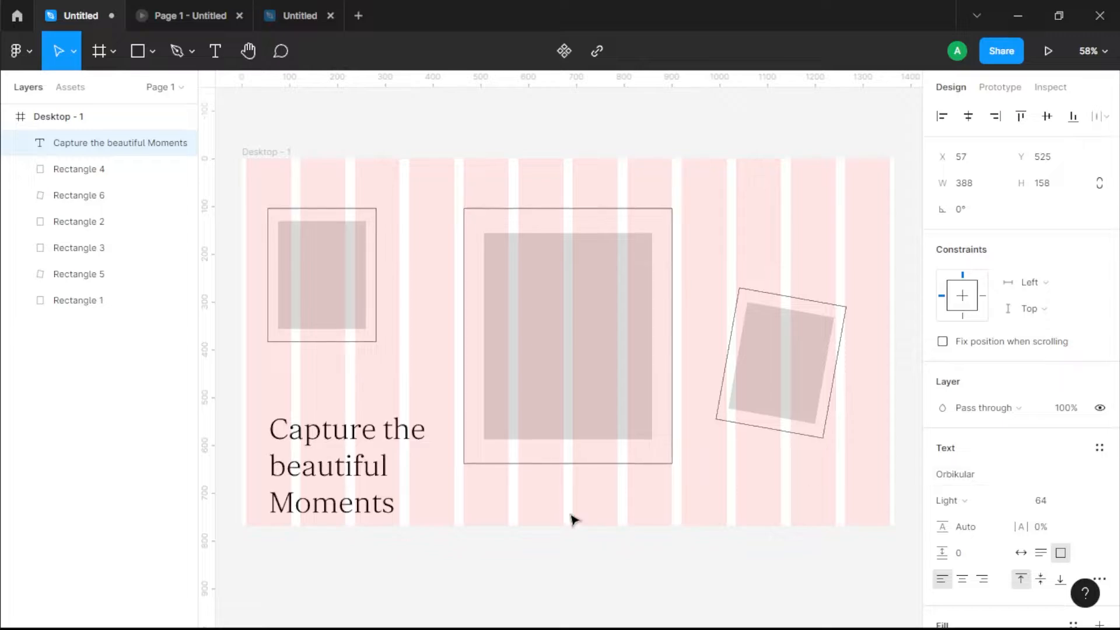
Step: Set the heading's font size to 48 and widen its text box so the text wraps onto two lines
left_click(1076, 501)
left_click(1077, 478)
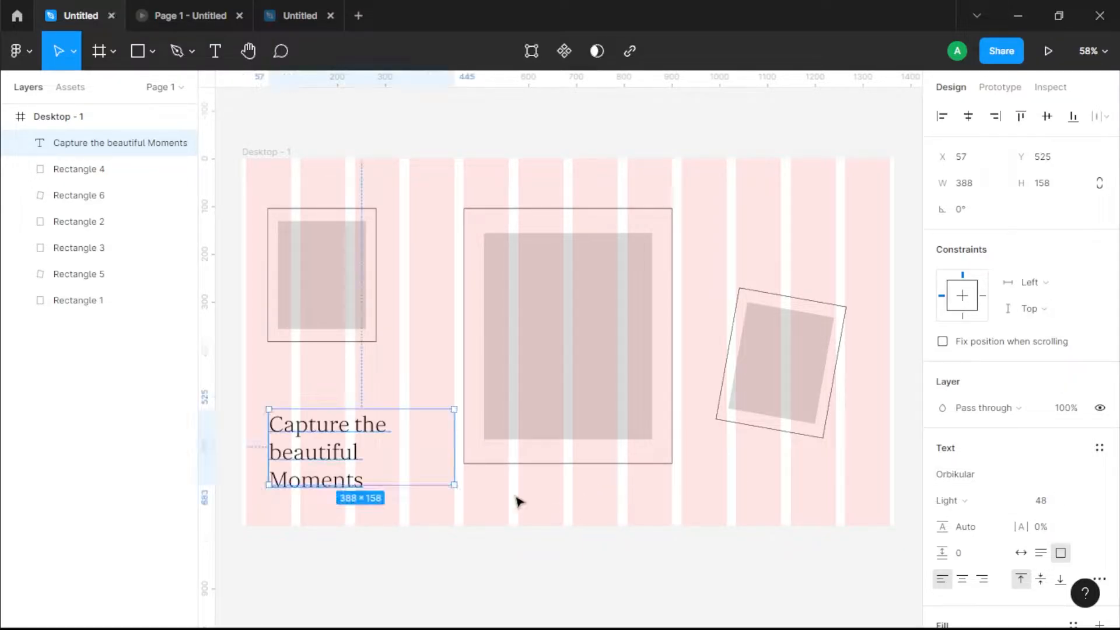
left_click(458, 452)
left_click(425, 465)
left_click_drag(457, 449, 474, 449)
left_click(490, 566)
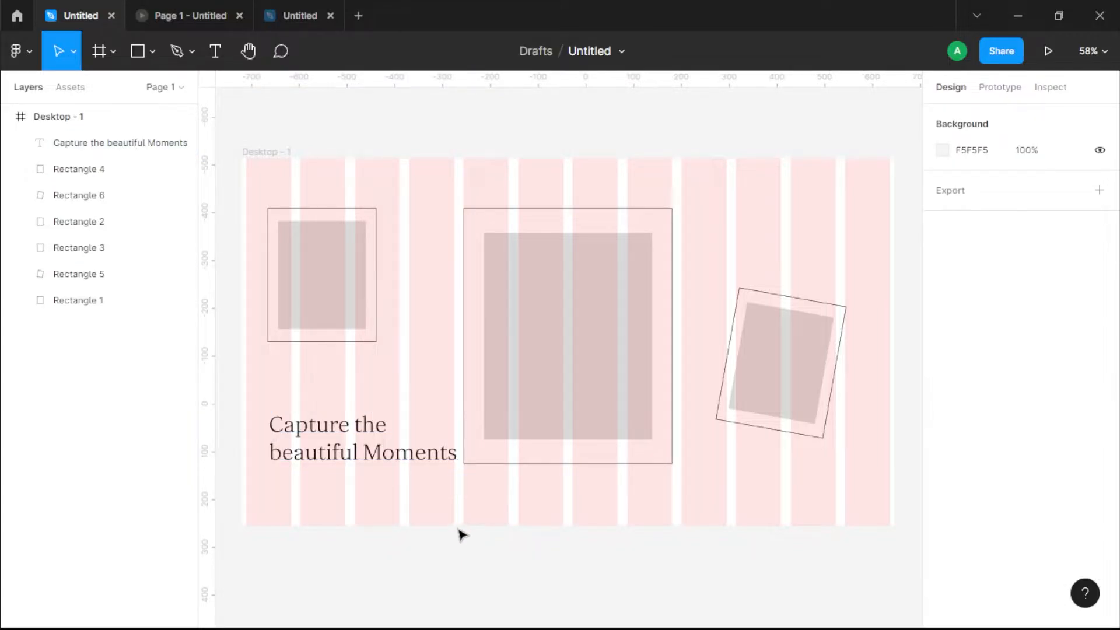
Step: Move the "Capture the beautiful Moments" heading slightly lower
mouse_move(352, 475)
left_mouse_down()
mouse_move(350, 505)
mouse_move(356, 472)
left_mouse_up()
left_click(332, 391)
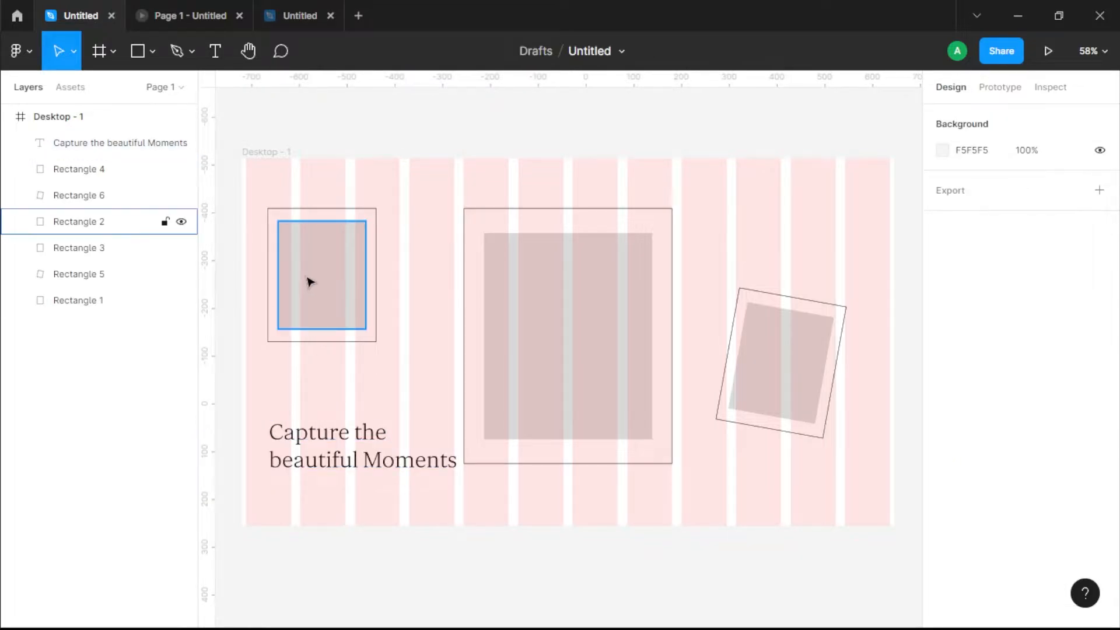
Step: Activate the Pencil tool for freehand drawing
left_click(177, 51)
left_click(192, 51)
left_click(170, 111)
Step: Try several freehand pencil squiggles between the heading and the large placeholder, undoing each one
left_click_drag(439, 370, 480, 324)
key("ctrl+z")
mouse_move(421, 395)
left_mouse_down()
mouse_move(432, 358)
mouse_move(516, 347)
left_mouse_up()
key("ctrl+z")
left_click_drag(422, 385, 501, 377)
key("ctrl+z")
mouse_move(422, 402)
left_mouse_down()
mouse_move(460, 360)
mouse_move(475, 371)
mouse_move(466, 423)
mouse_move(420, 391)
mouse_move(462, 342)
left_mouse_up()
key("ctrl+z")
key("ctrl+z")
left_click_drag(432, 401, 466, 338)
key("ctrl+z")
Step: Draw a looping freehand squiggle about 124 × 165 running from above the heading up to the large placeholder
left_click_drag(432, 401, 438, 363)
left_click_drag(466, 322, 483, 326)
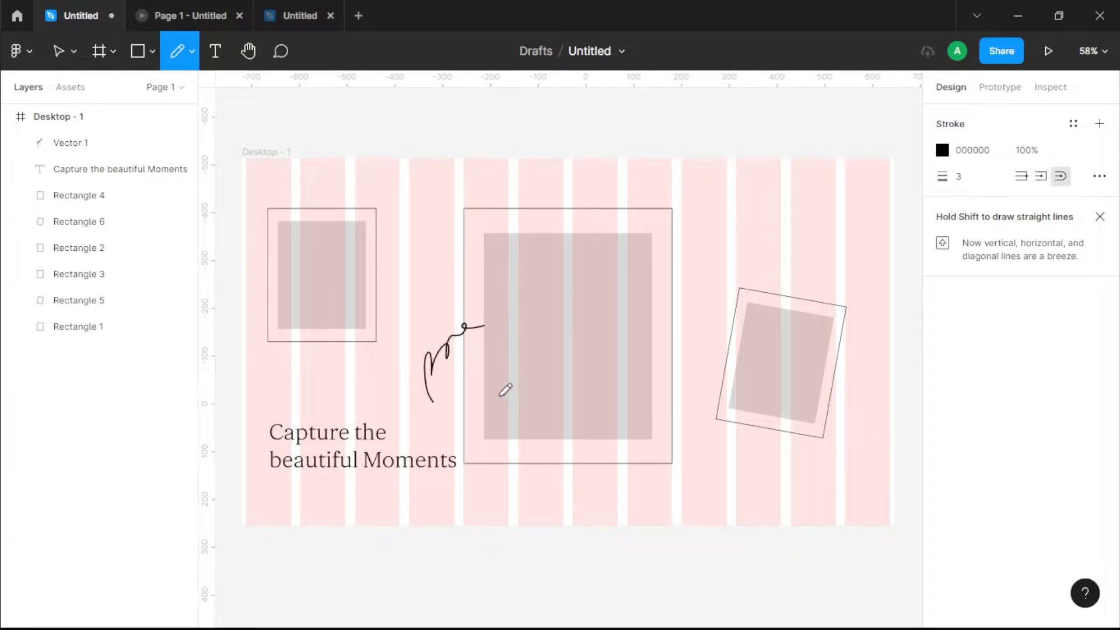
key("v")
Step: Fill the large central placeholder with the purple-lit portrait image from the Downloads folder
left_click(564, 406)
left_click(942, 474)
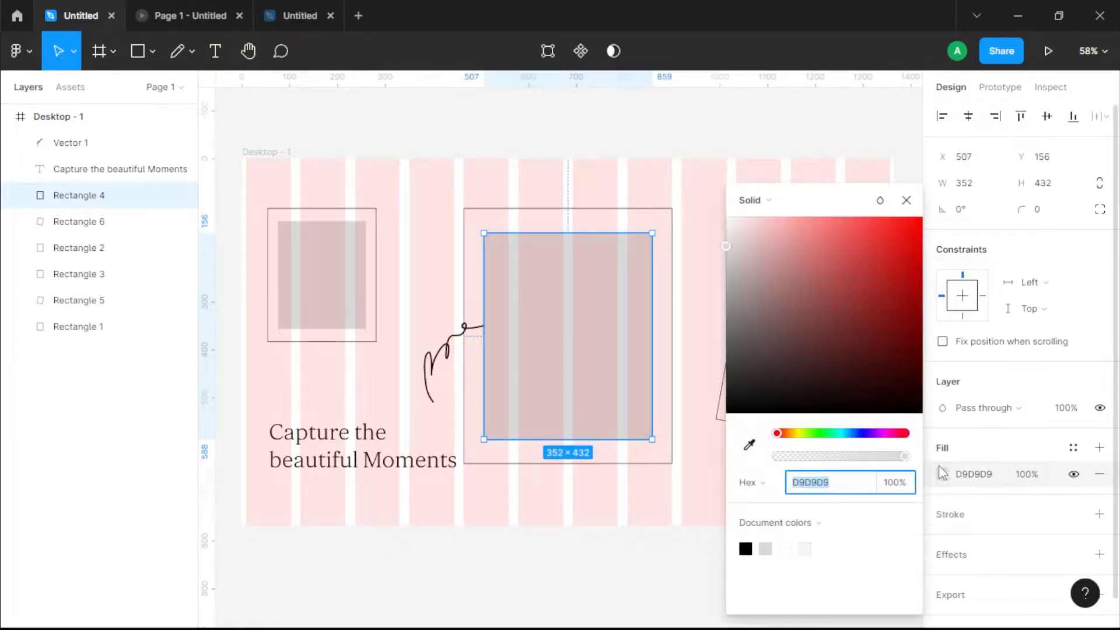
left_click(765, 205)
left_click(768, 305)
left_click(737, 323)
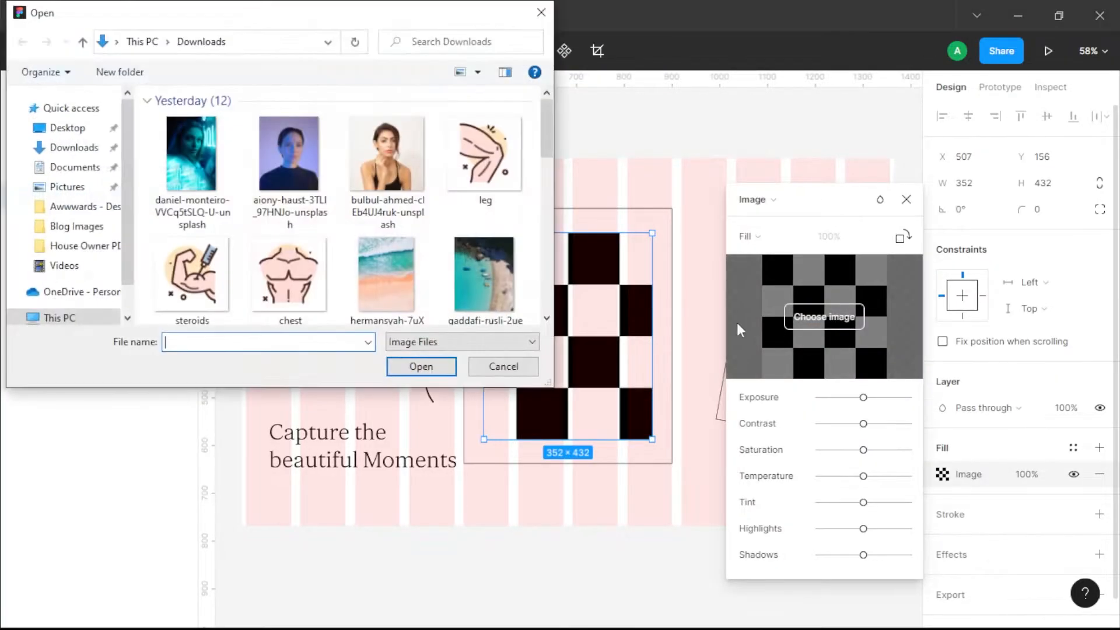
double_click(270, 199)
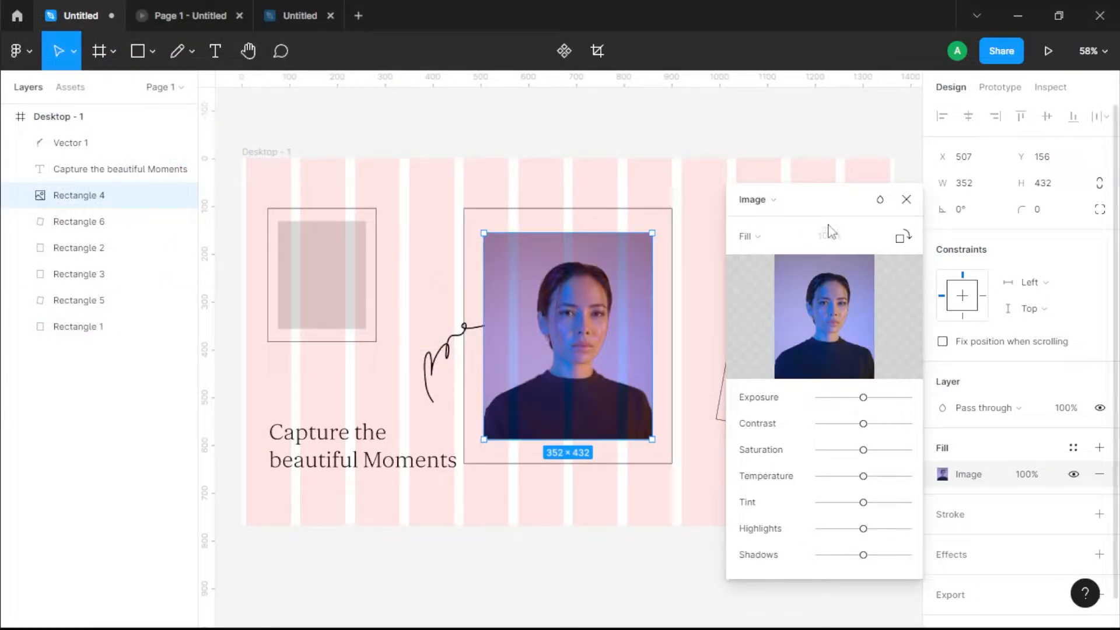
left_click(906, 199)
Step: Fill the small upright placeholder with the teal neon portrait image from the Downloads folder
left_click(329, 321)
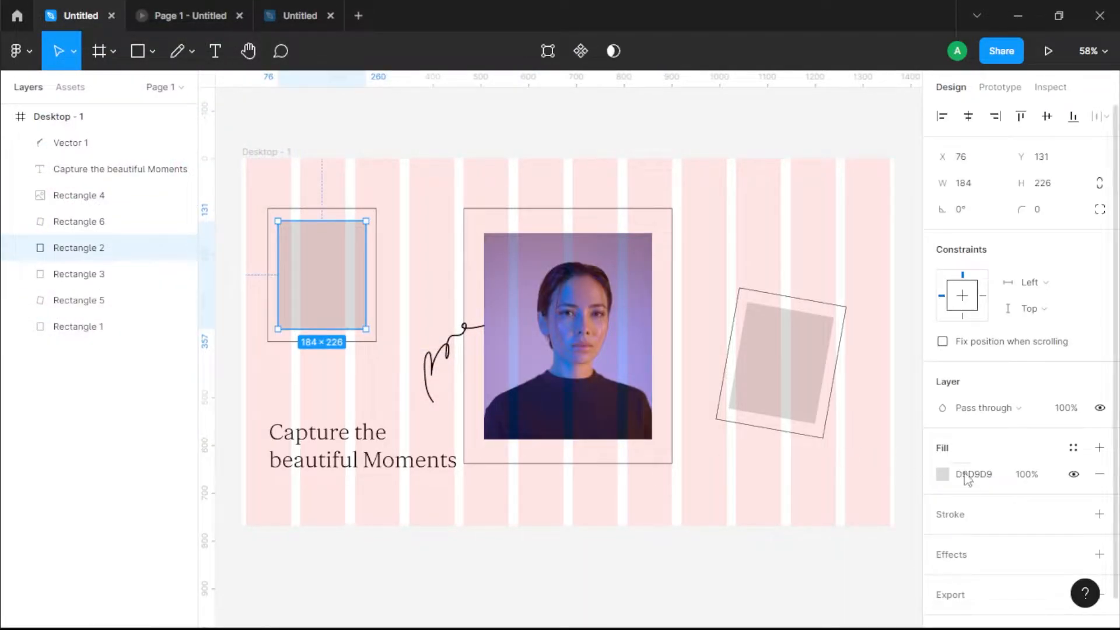
left_click(942, 473)
left_click(765, 201)
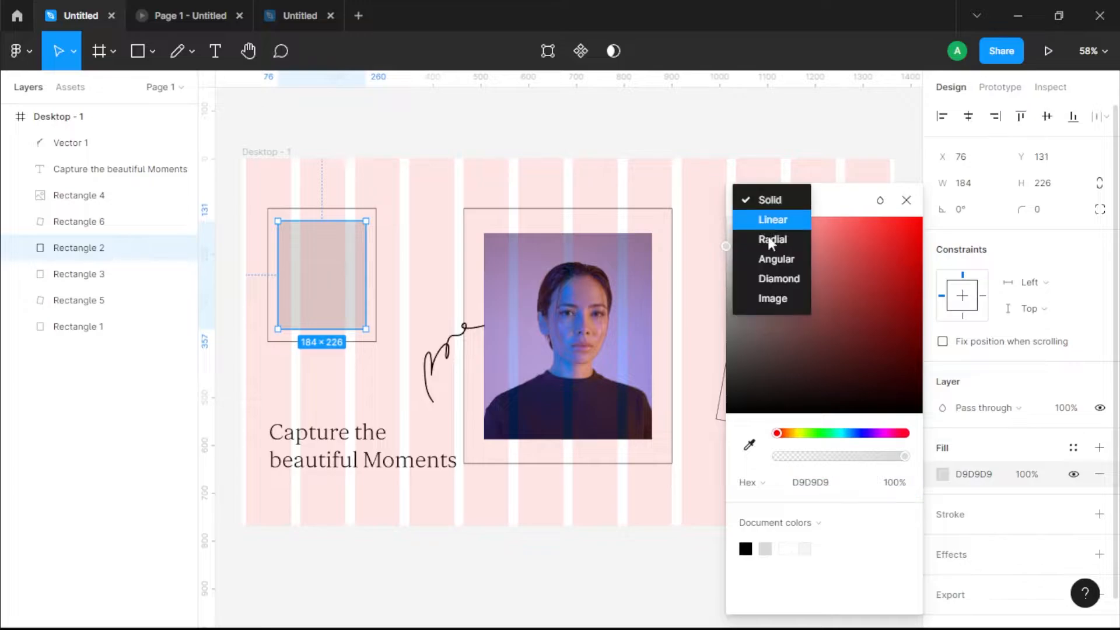
left_click(775, 299)
left_click(857, 321)
double_click(224, 177)
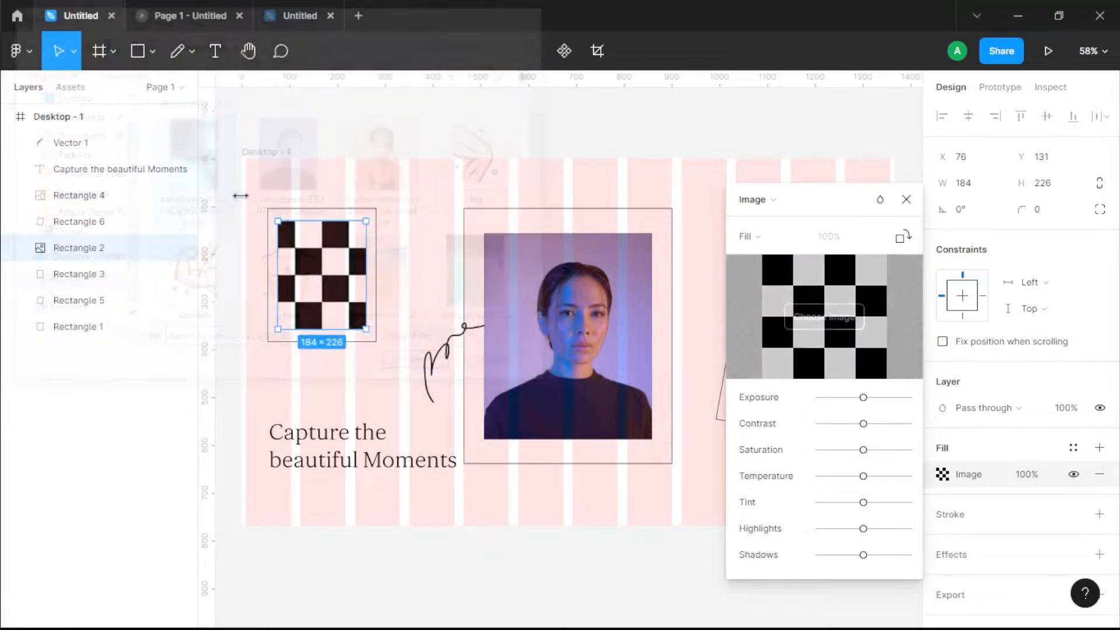
left_click(412, 179)
left_click(787, 245)
Step: Fill the tilted placeholder with the portrait image of the woman in a black top from the Downloads folder
scroll(732, 330, "right", 2)
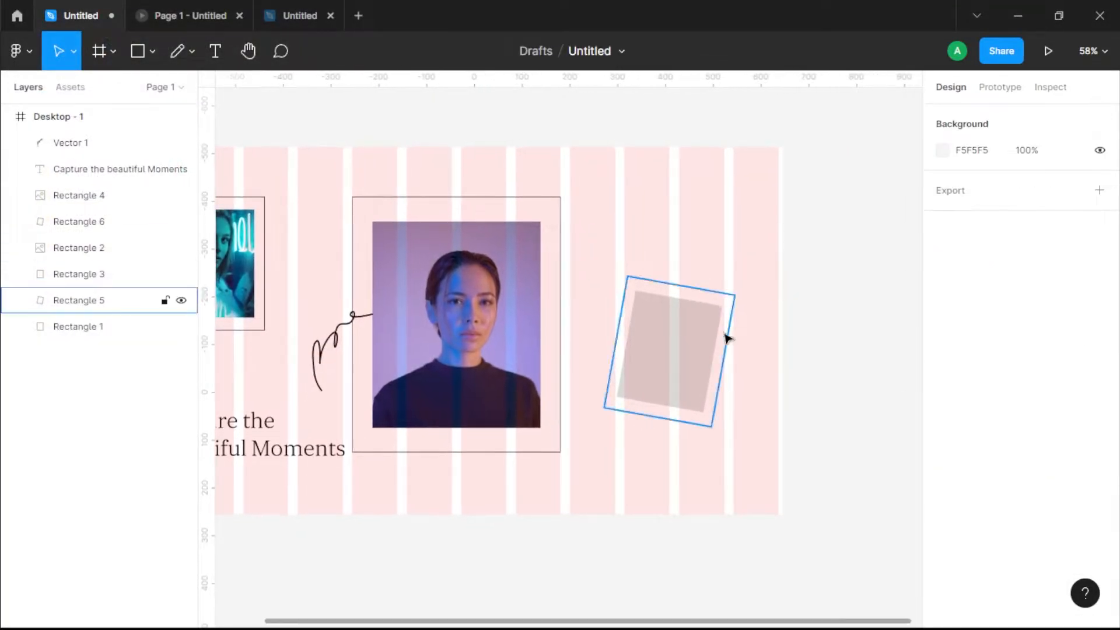
left_click(712, 333)
left_click(942, 473)
left_click(752, 204)
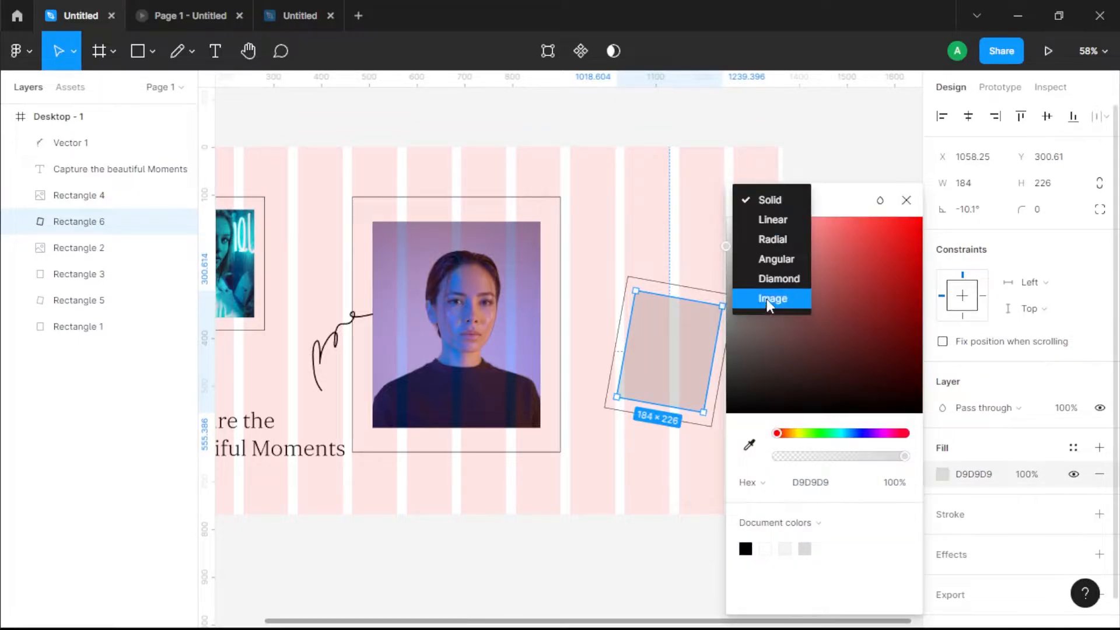
left_click(768, 300)
left_click(808, 321)
left_click(387, 187)
left_click(420, 365)
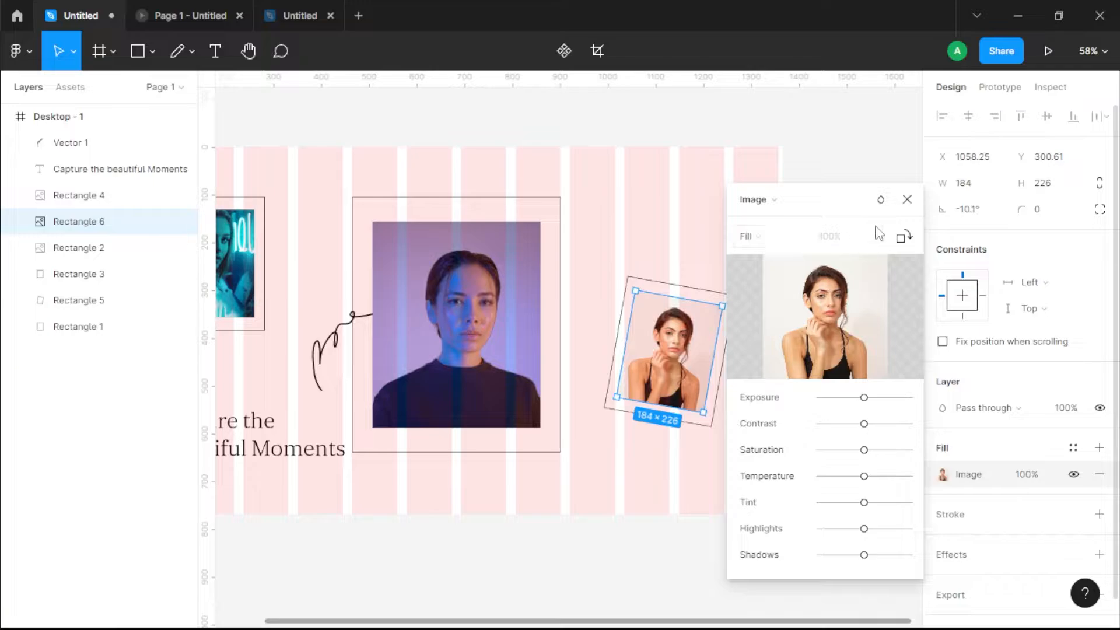
left_click(907, 199)
left_click(830, 218)
Step: Reduce the stroke weight of all three outline frames together, trying 0.5 and settling on 0.8
scroll(665, 222, "left", 4)
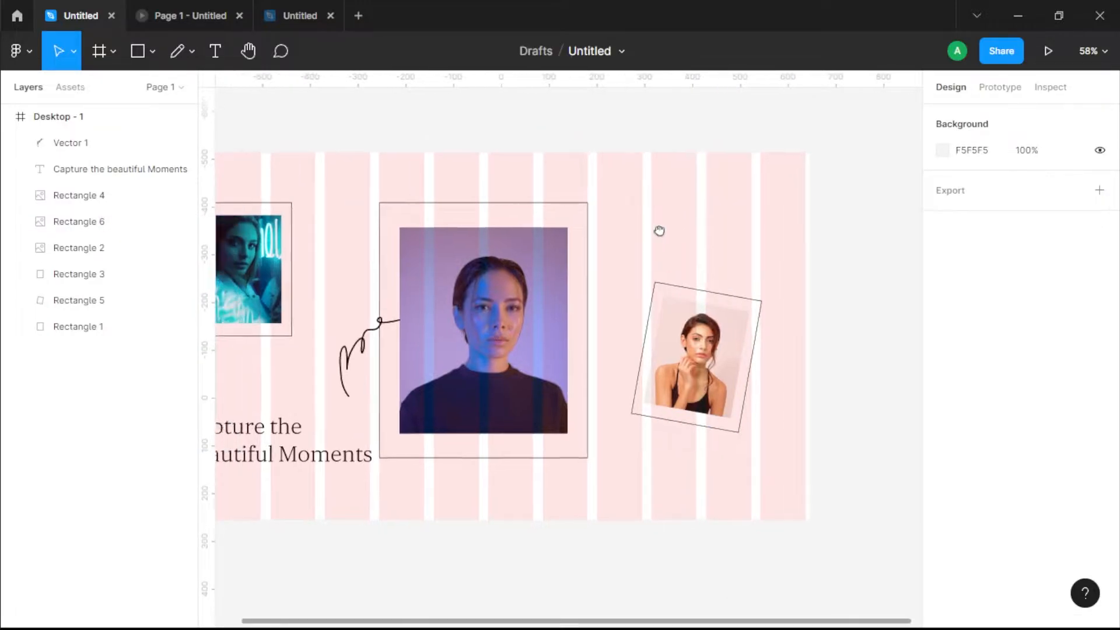
scroll(655, 457, "left", 2)
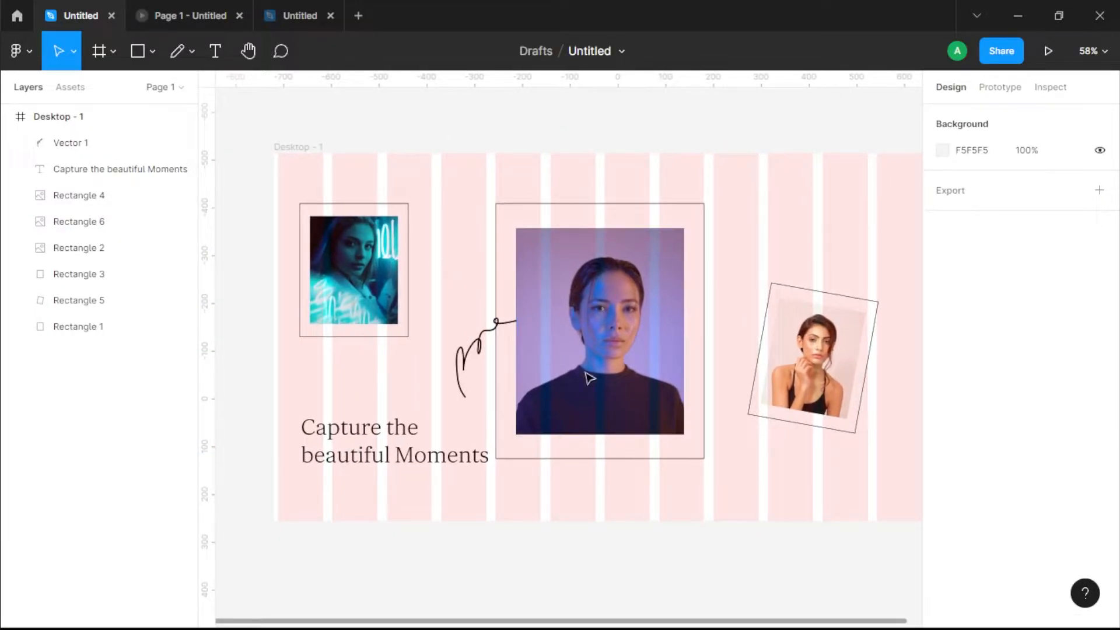
left_click(356, 346)
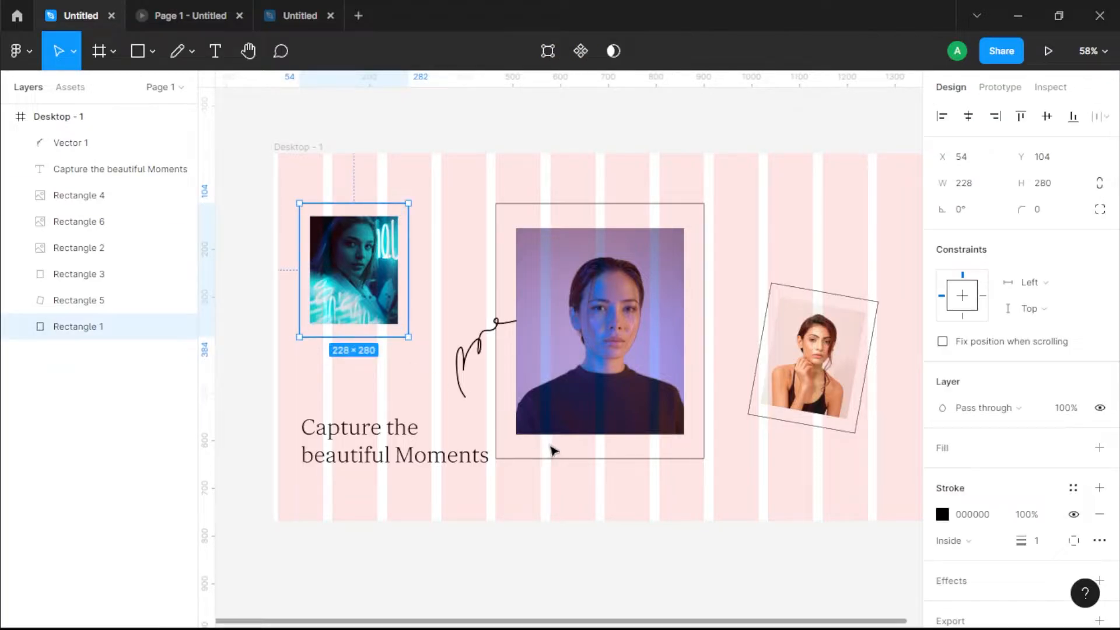
left_click(561, 459, "shift")
scroll(1032, 513, "down", 2)
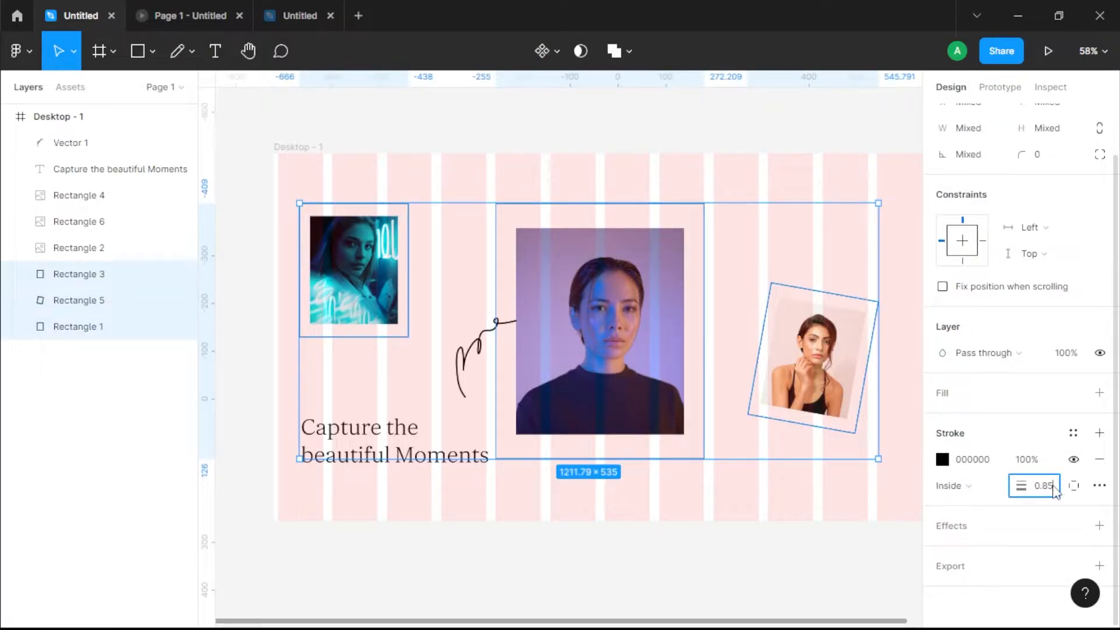
key("Return")
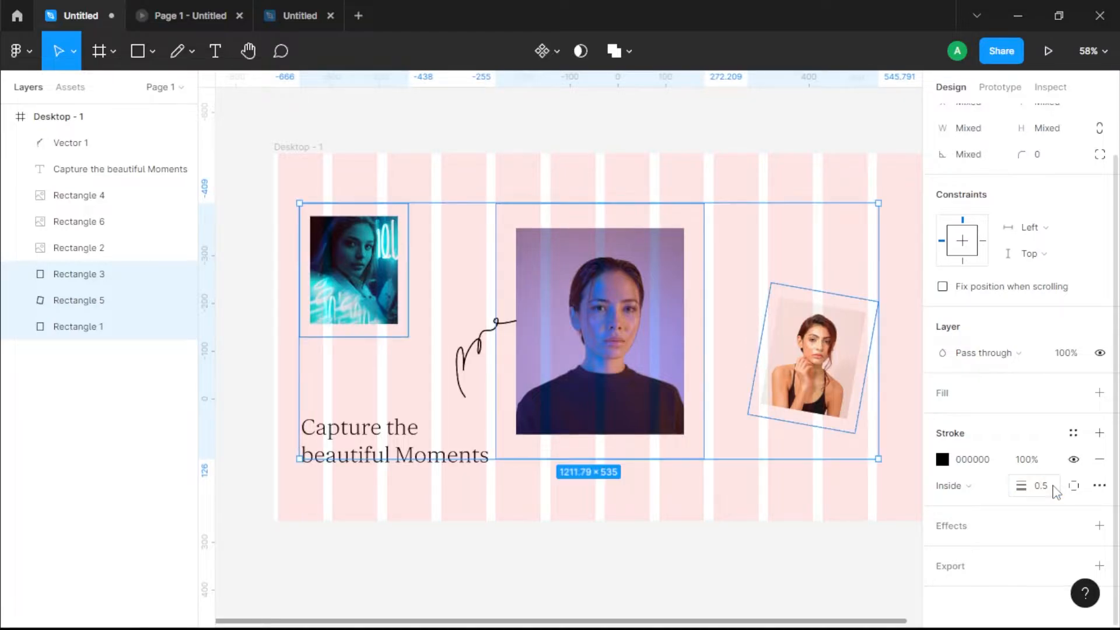
left_click_drag(1025, 490, 1025, 490)
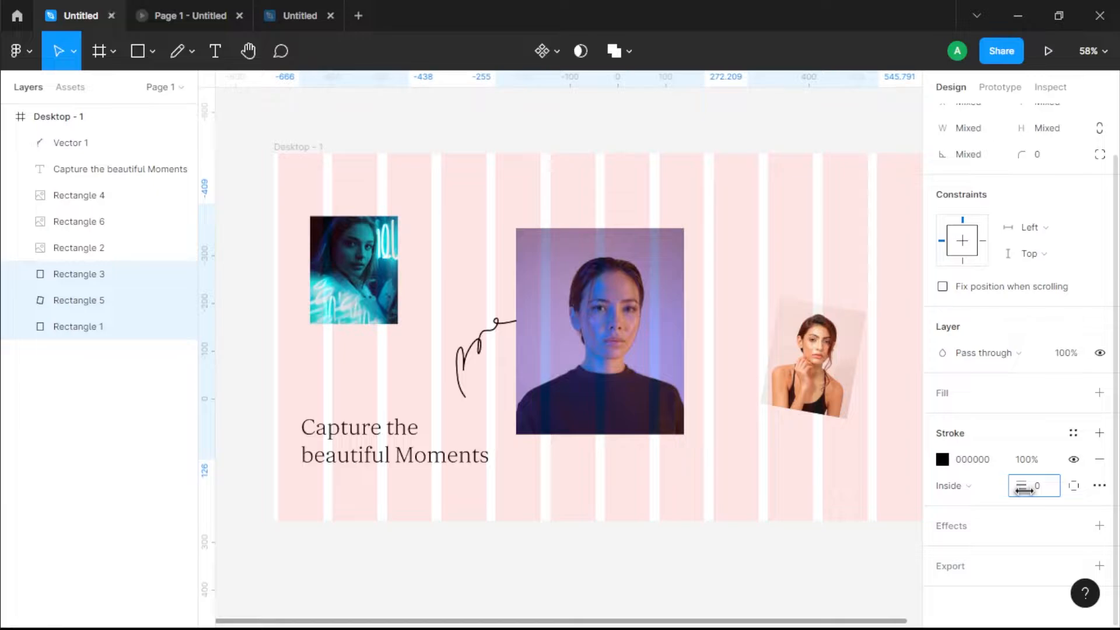
key("Return")
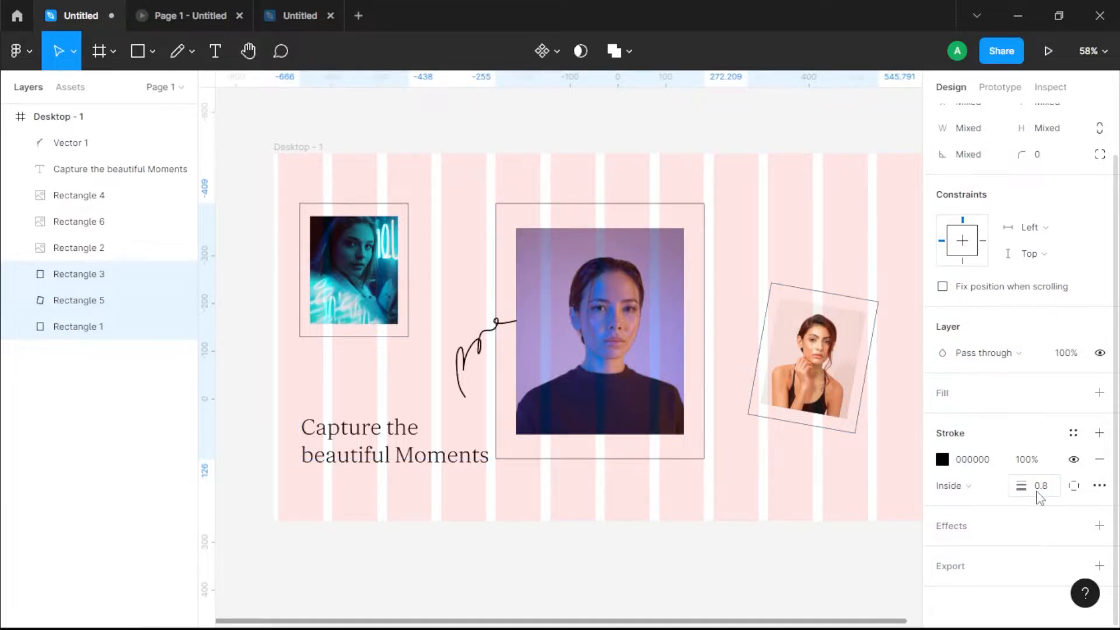
left_click(459, 508)
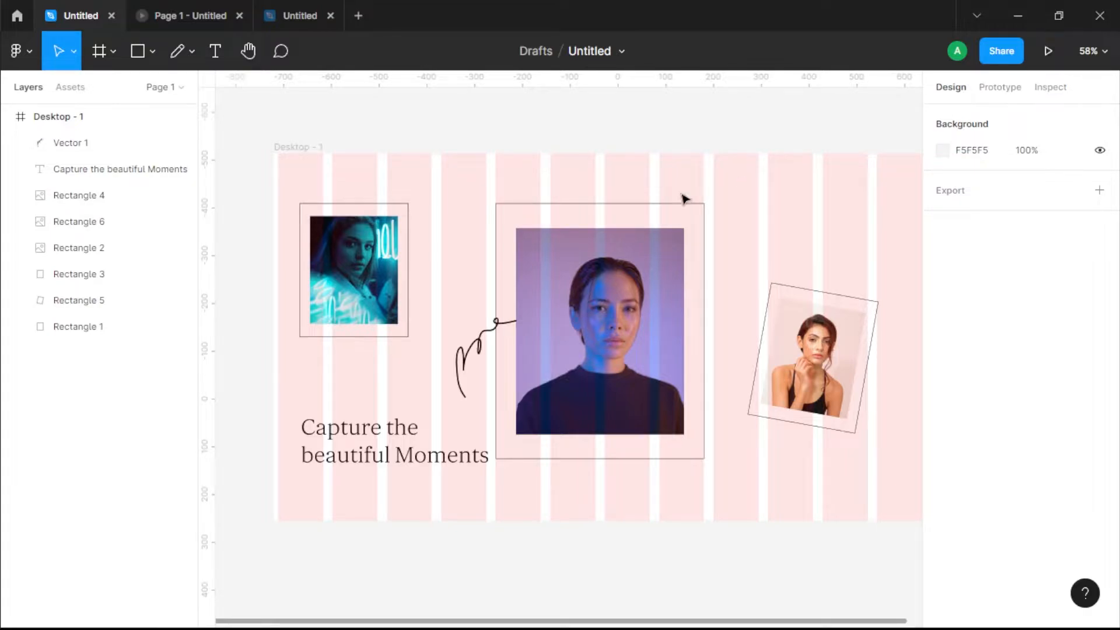
Step: Preview the landing page as a prototype and return to the design file
scroll(685, 197, "right", 2)
left_click(1049, 51)
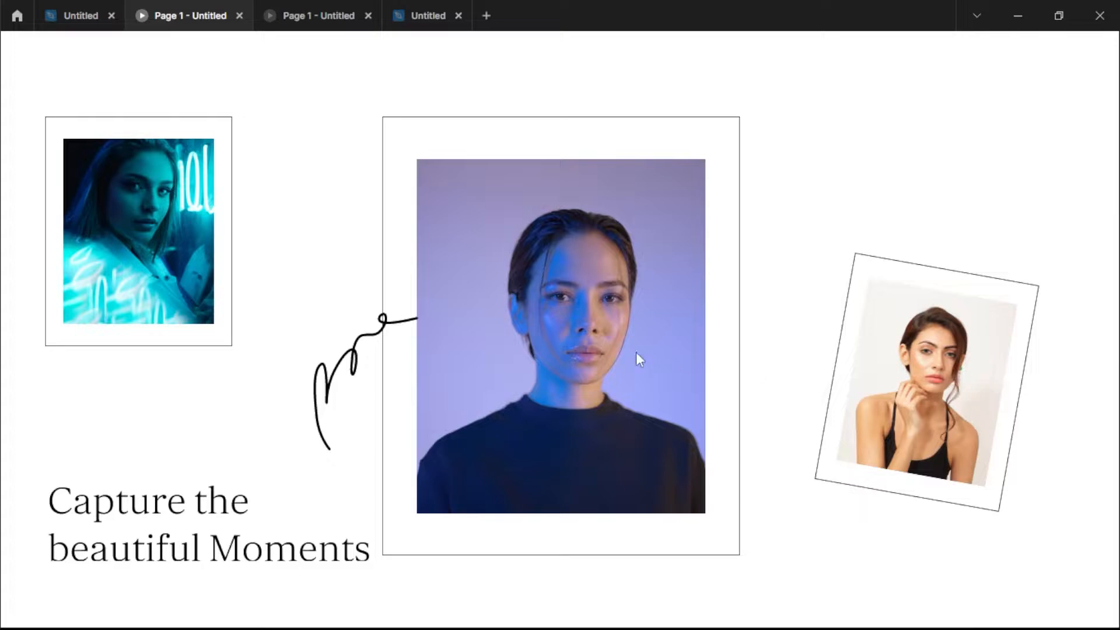
left_click(71, 15)
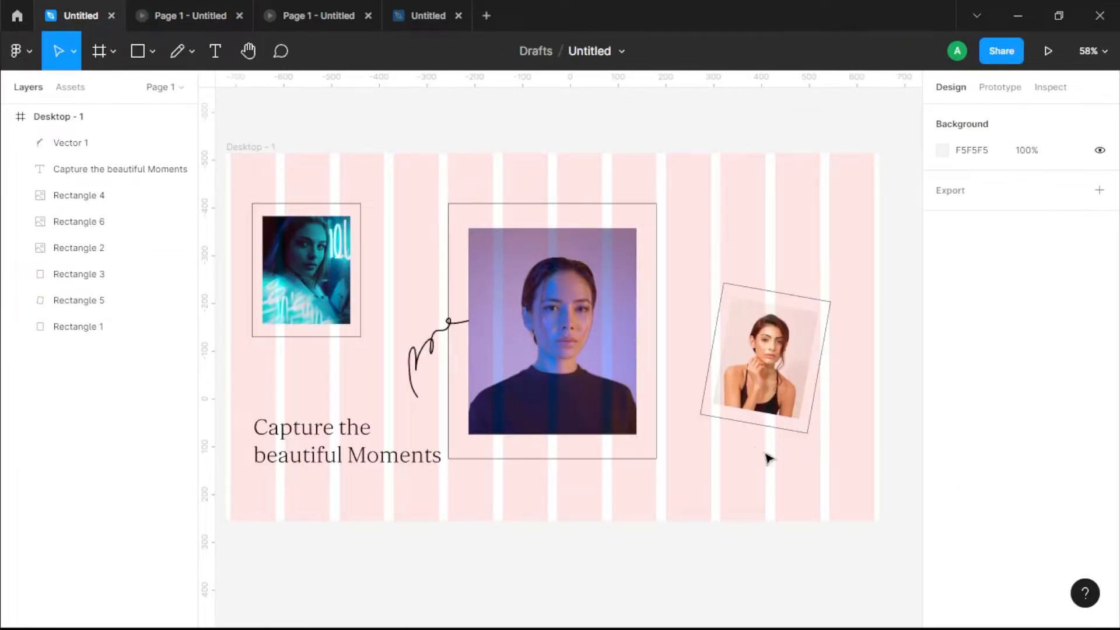
Step: Scale the large portrait and its outline frame down together about their centre to 376 × 461
left_click_drag(599, 525, 688, 529)
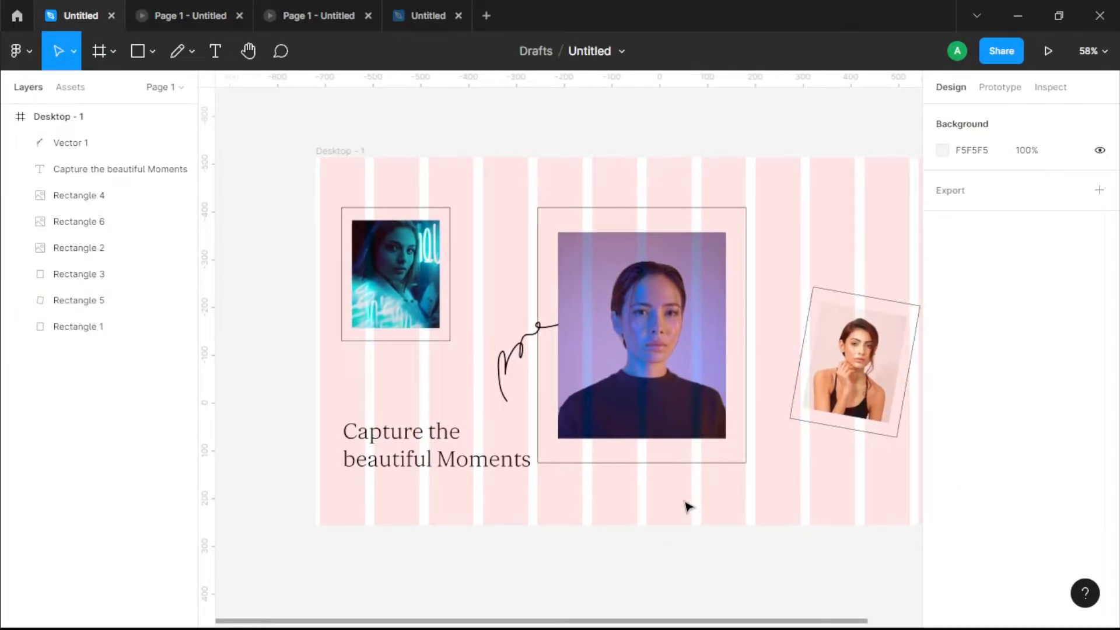
left_click(635, 464)
left_click(641, 428, "shift")
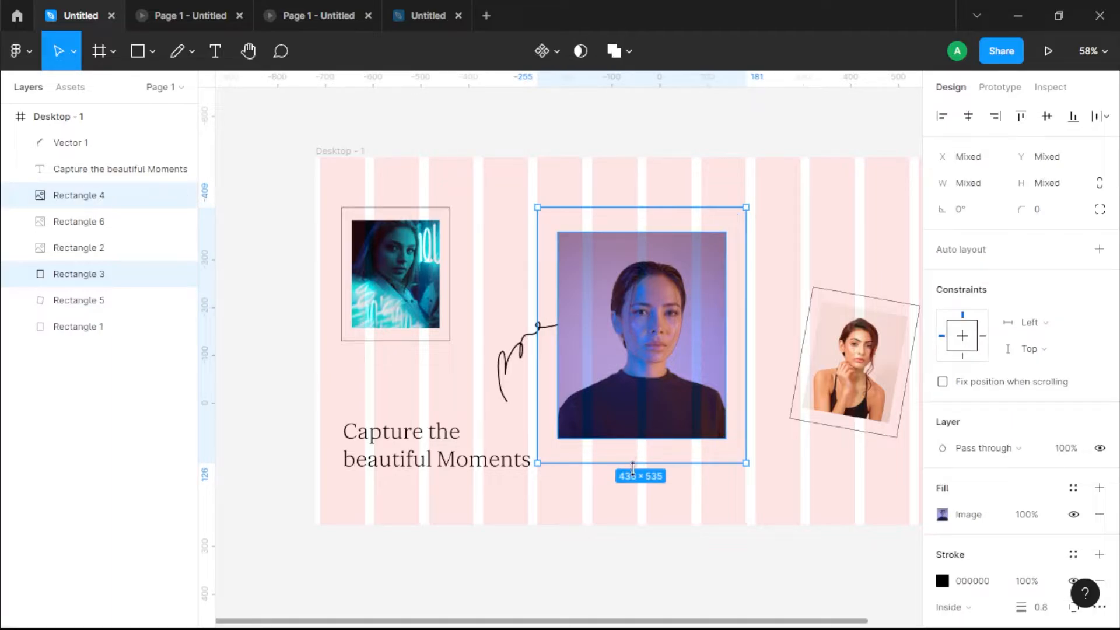
left_click_drag(634, 462, 632, 440)
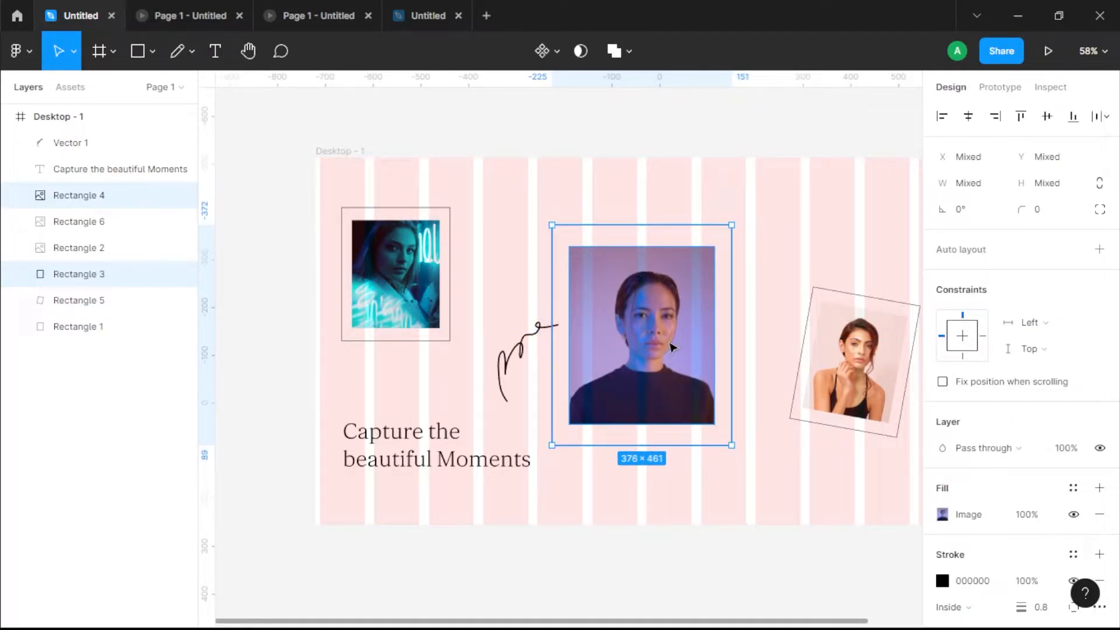
left_click(786, 314)
left_click_drag(787, 313, 684, 310)
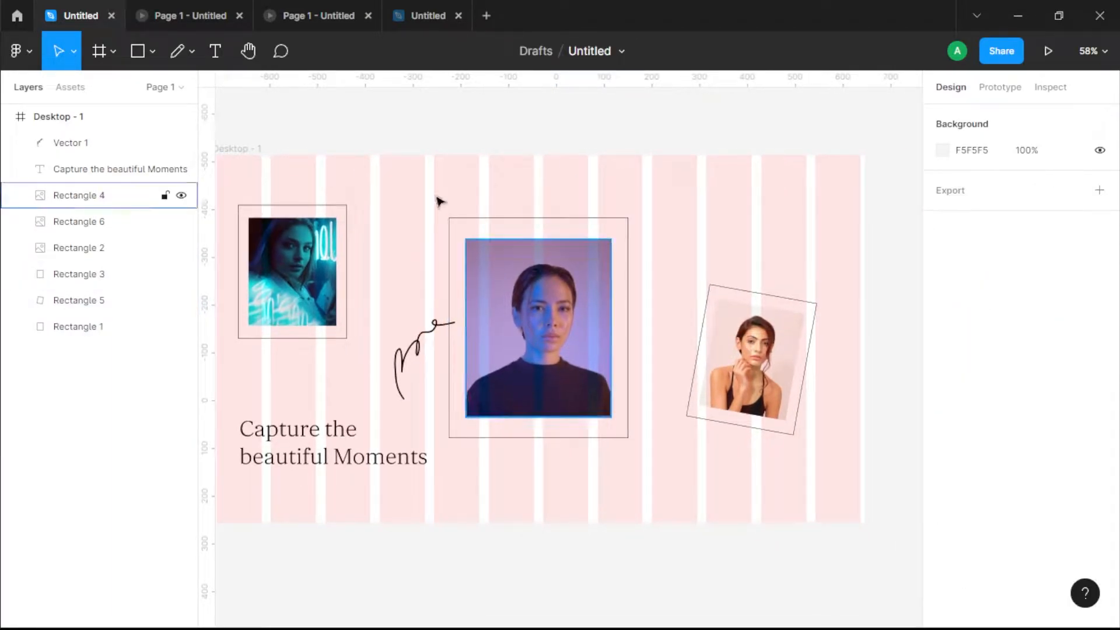
Step: Check the resized central portrait in the prototype preview and go back to the design
left_click(196, 15)
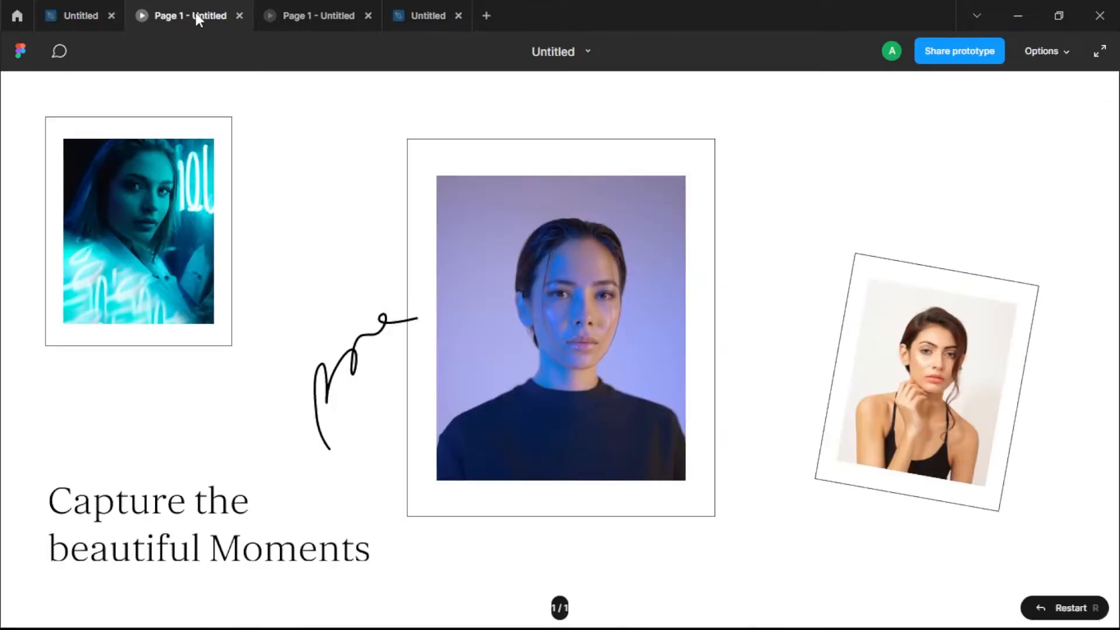
left_click(58, 23)
Step: Move the freehand squiggle to X 418 so that it overlaps the resized portrait's edge
left_click(436, 349)
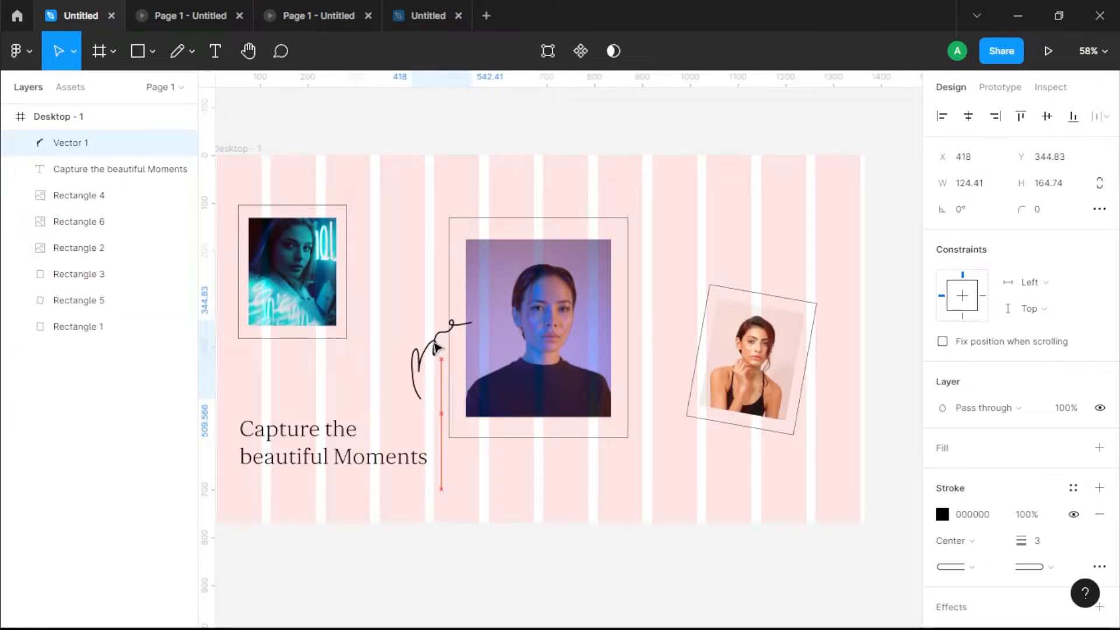
left_click(645, 325)
left_click_drag(601, 408, 653, 401)
left_click_drag(773, 259, 875, 452)
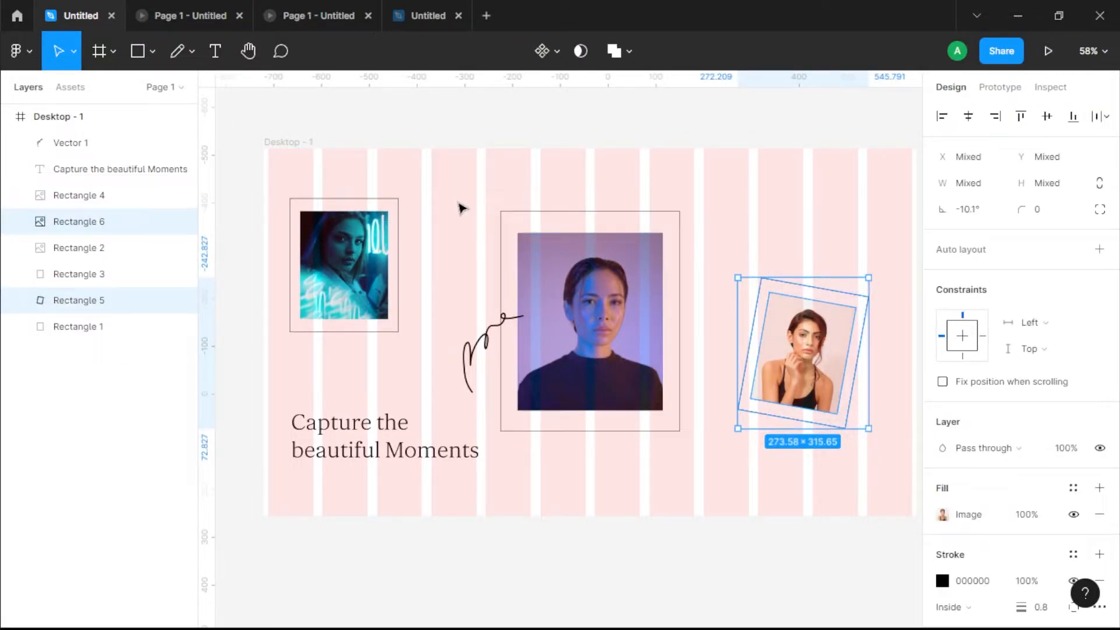
left_click_drag(461, 208, 682, 425)
left_click_drag(724, 201, 613, 298)
left_click_drag(423, 178, 313, 338)
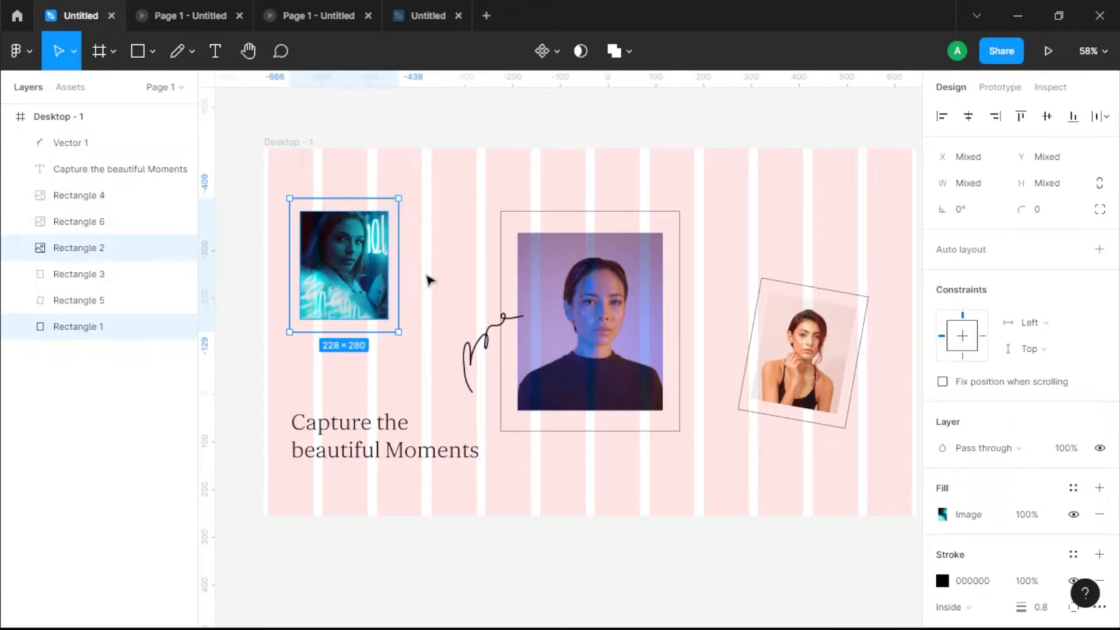
left_click(564, 184)
Step: Duplicate the Desktop - 1 frame and place the copy to its right at X 1285
scroll(467, 170, "down", 2)
left_click_drag(492, 174, 364, 214)
left_click_drag(237, 185, 744, 203)
left_click_drag(692, 309, 354, 333)
left_click(701, 268)
scroll(694, 271, "up", 1)
scroll(681, 291, "up", 1)
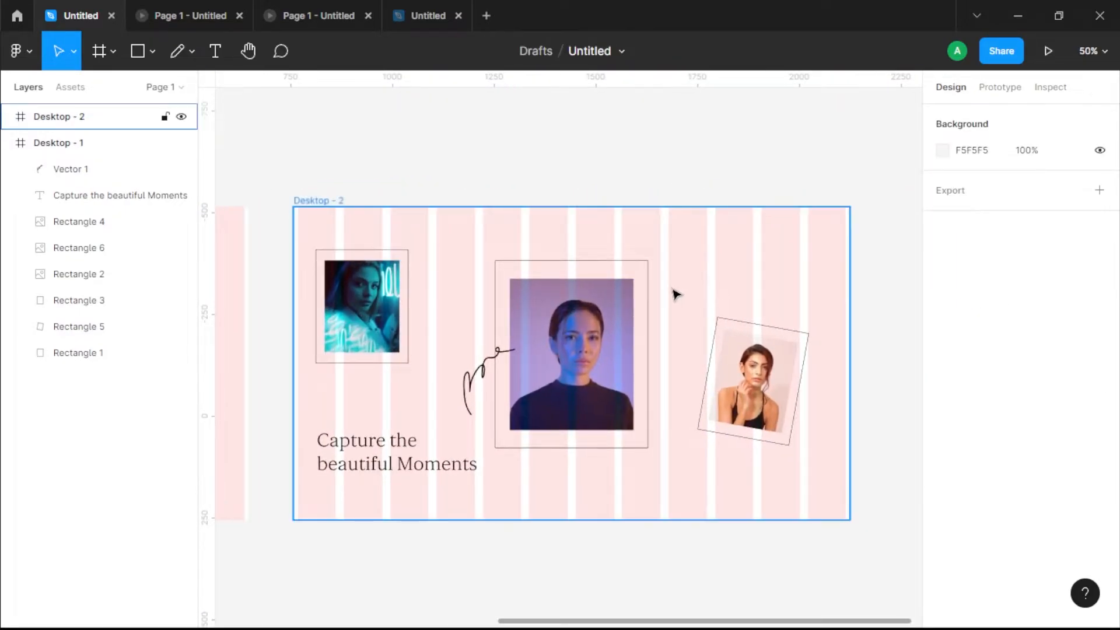
left_click_drag(677, 299, 723, 289)
left_click_drag(387, 214, 593, 237)
scroll(438, 340, "right", 1)
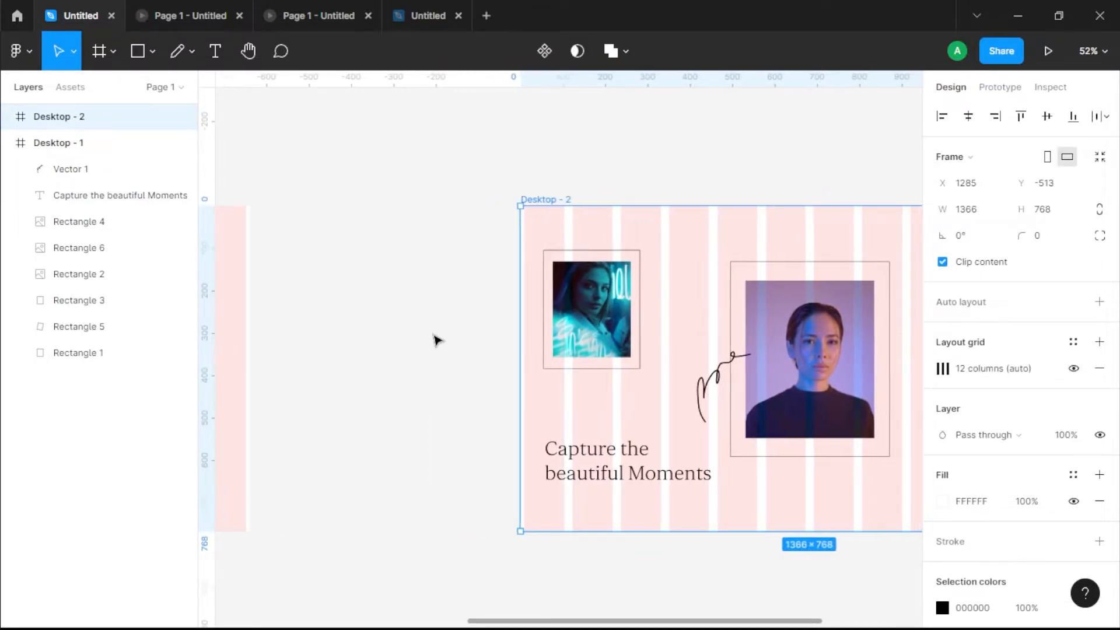
scroll(563, 393, "right", 1)
Step: Try placing the small framed portrait outside the duplicated desktop frame, and delete the duplicate
left_click_drag(590, 408, 393, 340)
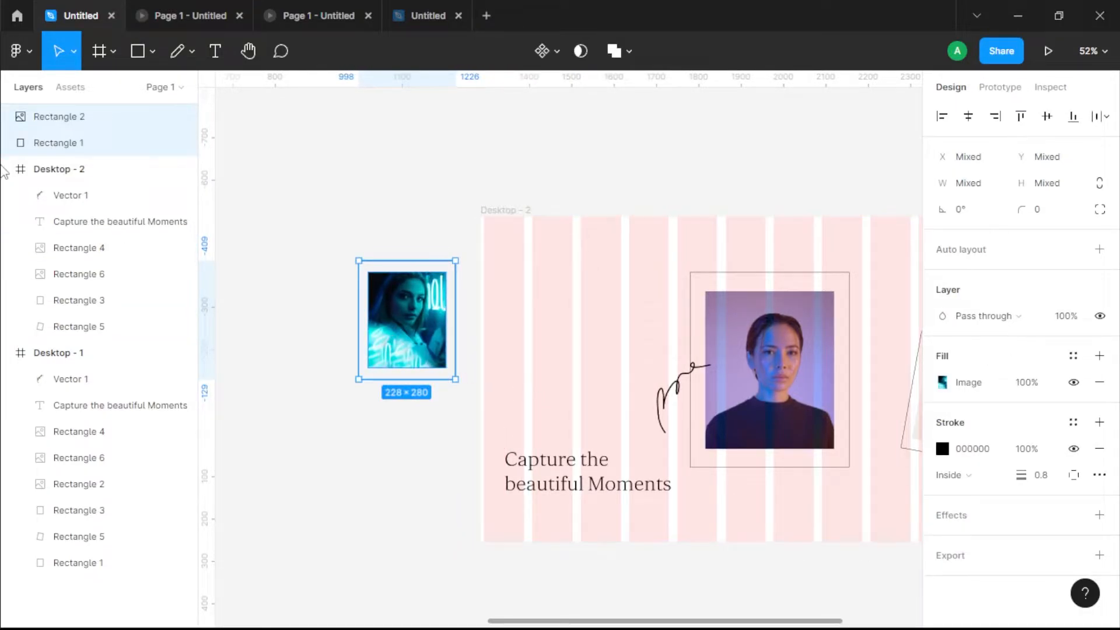
left_click_drag(48, 128, 116, 220)
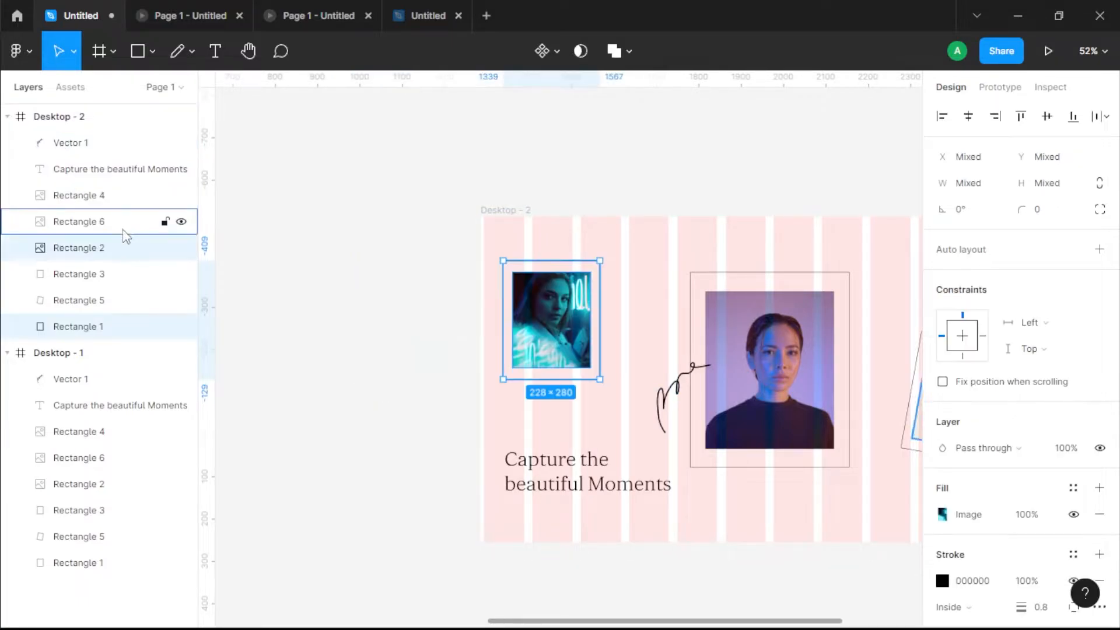
left_click(512, 190)
left_click(516, 208)
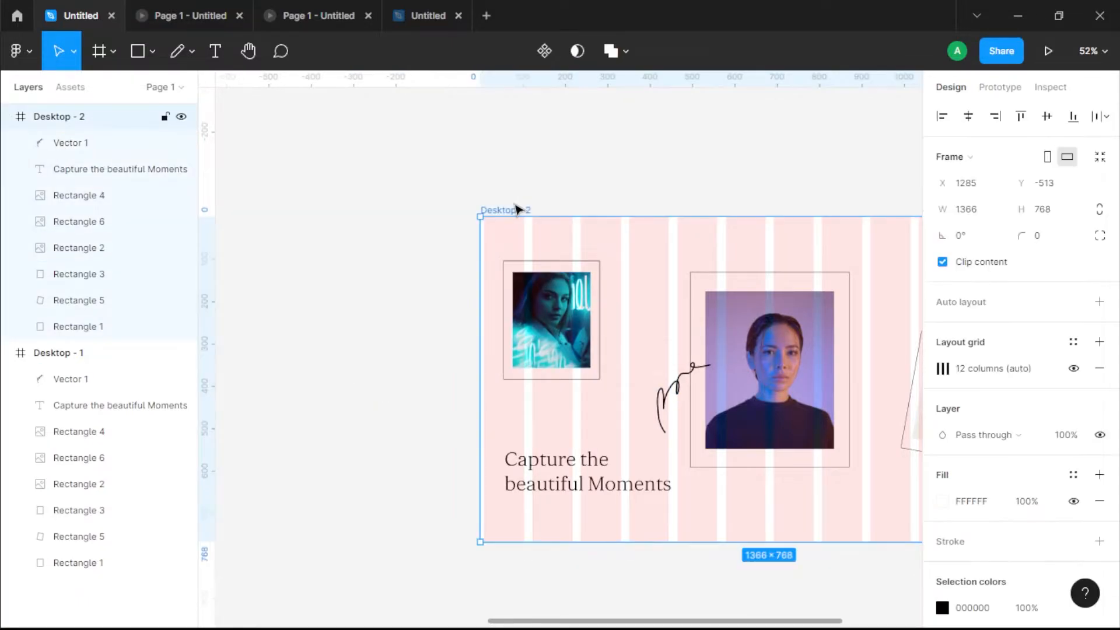
key("Delete")
Step: Group the small upright portrait with its outline frame
left_click_drag(348, 299, 463, 261)
left_click_drag(288, 307, 233, 305)
left_click_drag(327, 376, 395, 310)
key("ctrl+g")
Step: Group the large central portrait with its outline frame, and group the tilted portrait with its outline frame
left_click_drag(618, 472, 597, 414)
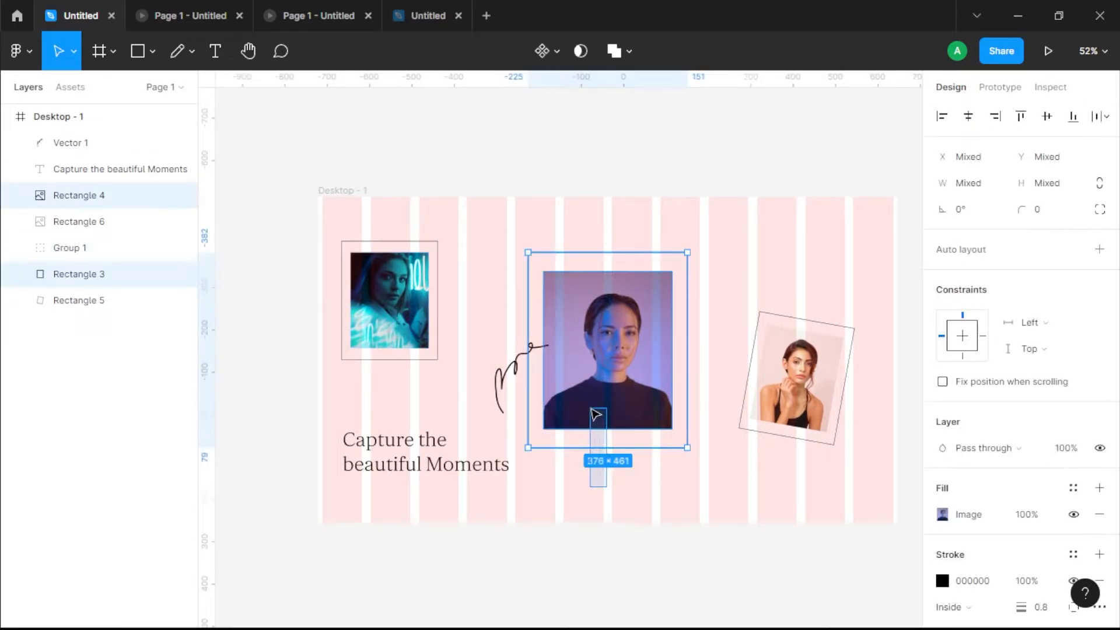
key("ctrl+g")
left_click_drag(797, 484, 800, 429)
key("ctrl+g")
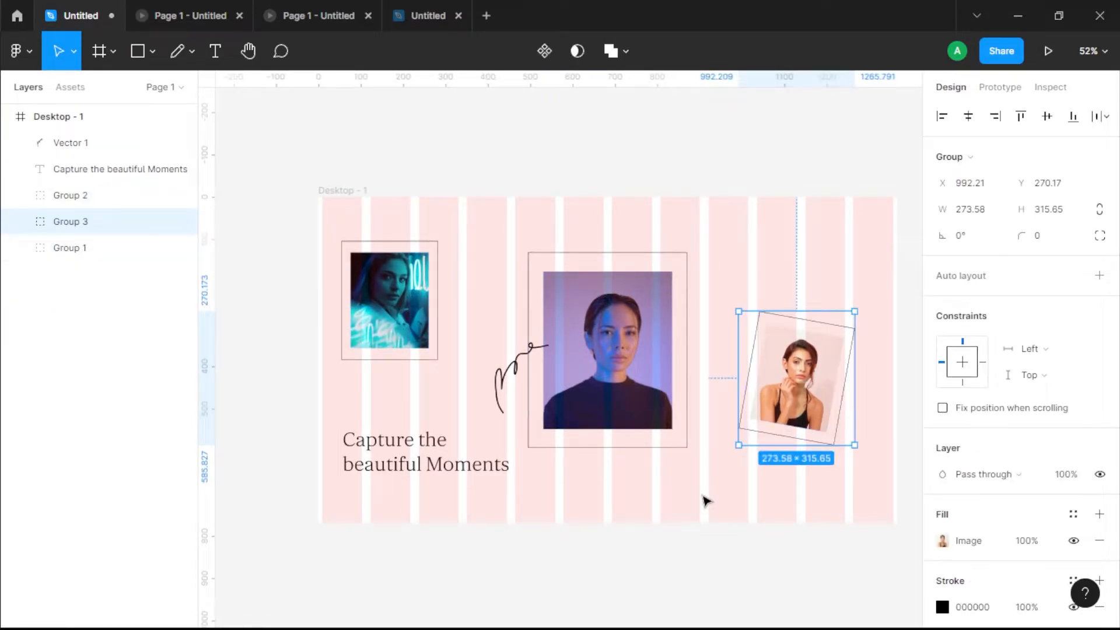
left_click(702, 500)
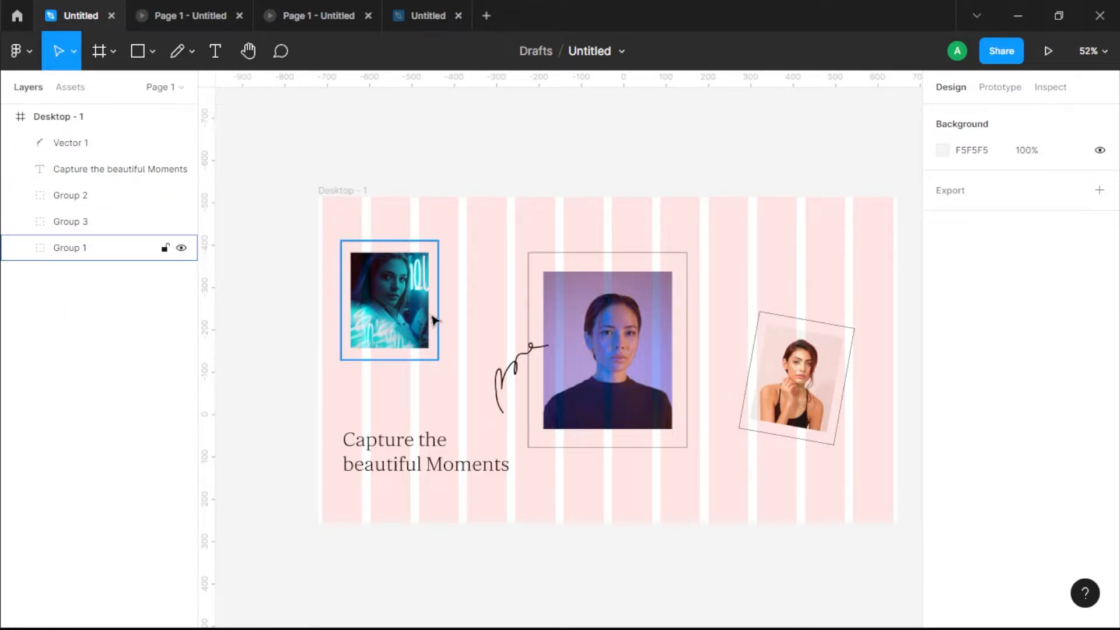
Step: Rename the teal portrait's group Green, the purple portrait's group Violet and the tilted portrait's group Brown
left_click(343, 305)
double_click(63, 247)
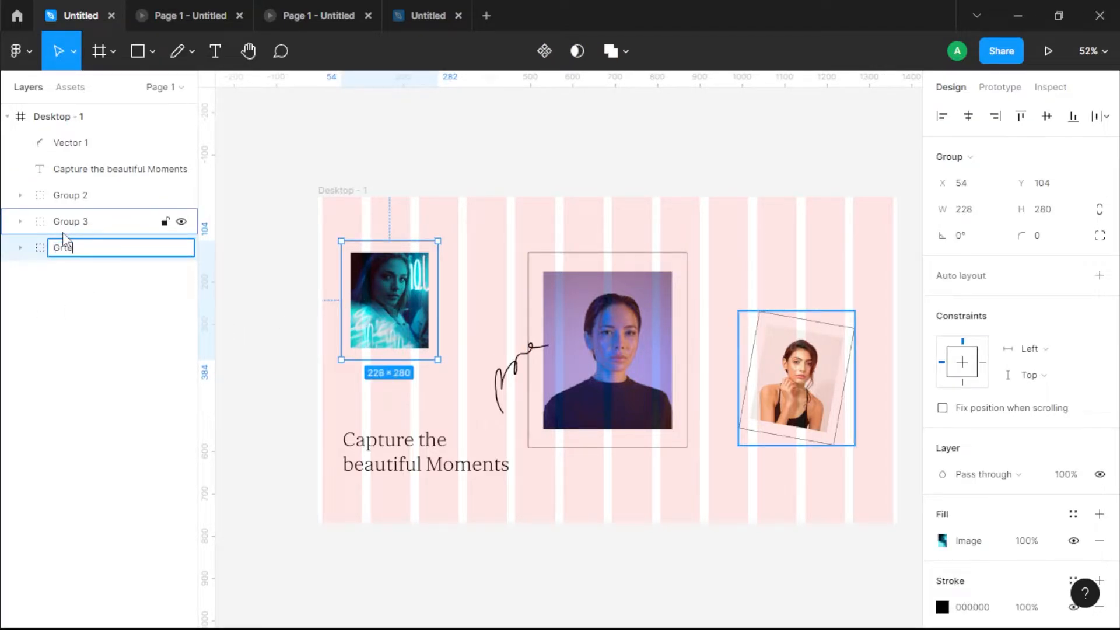
type("Green")
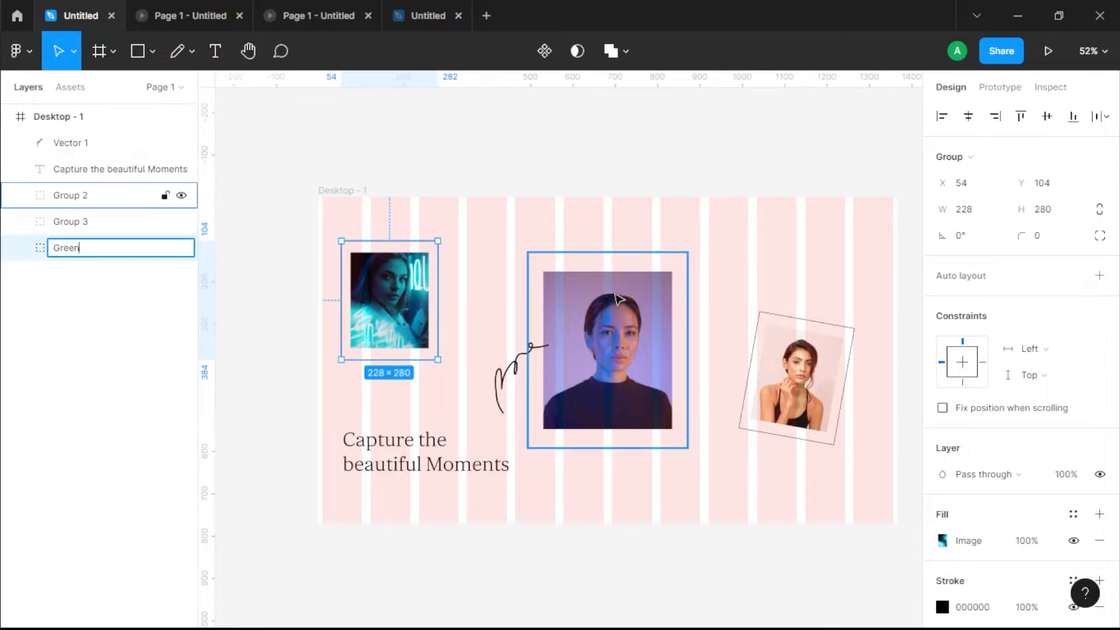
left_click(14, 196)
double_click(70, 196)
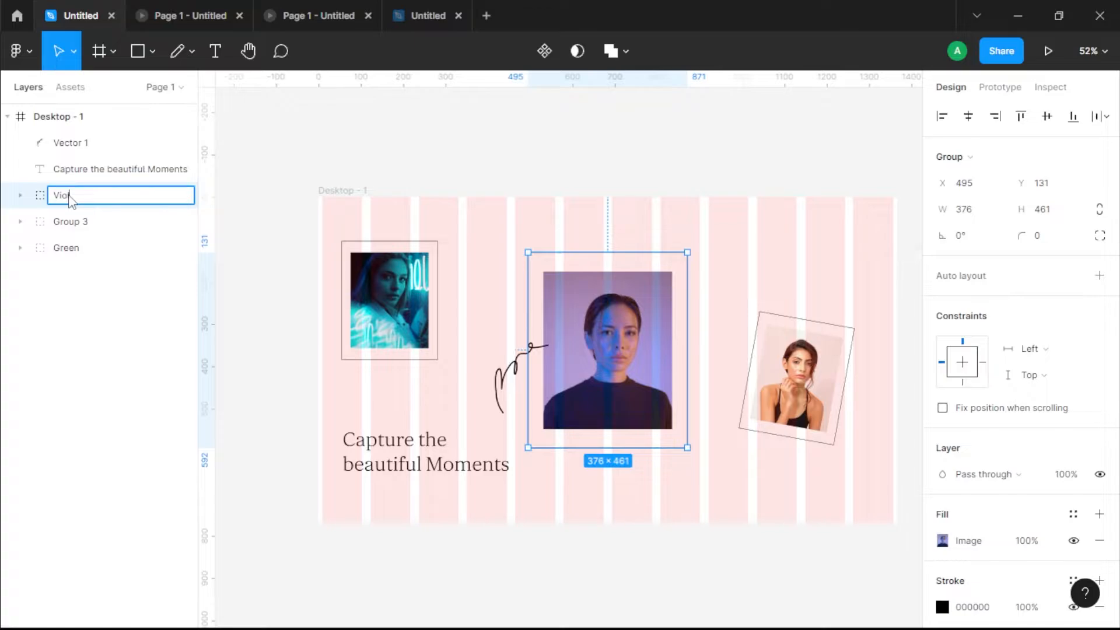
left_click(778, 377)
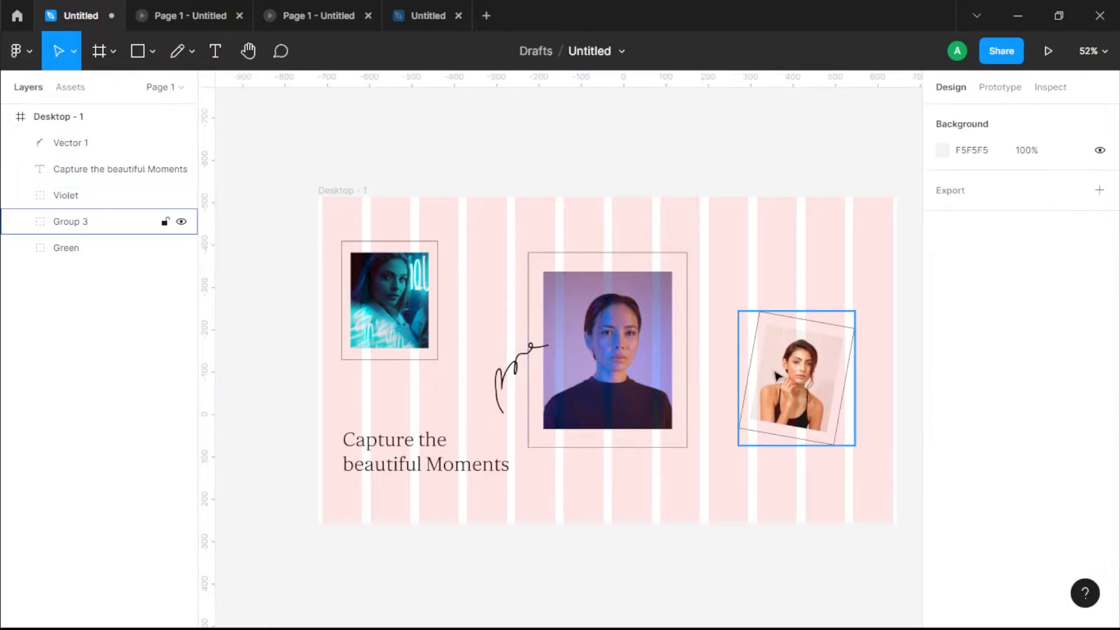
left_click(813, 391)
double_click(64, 222)
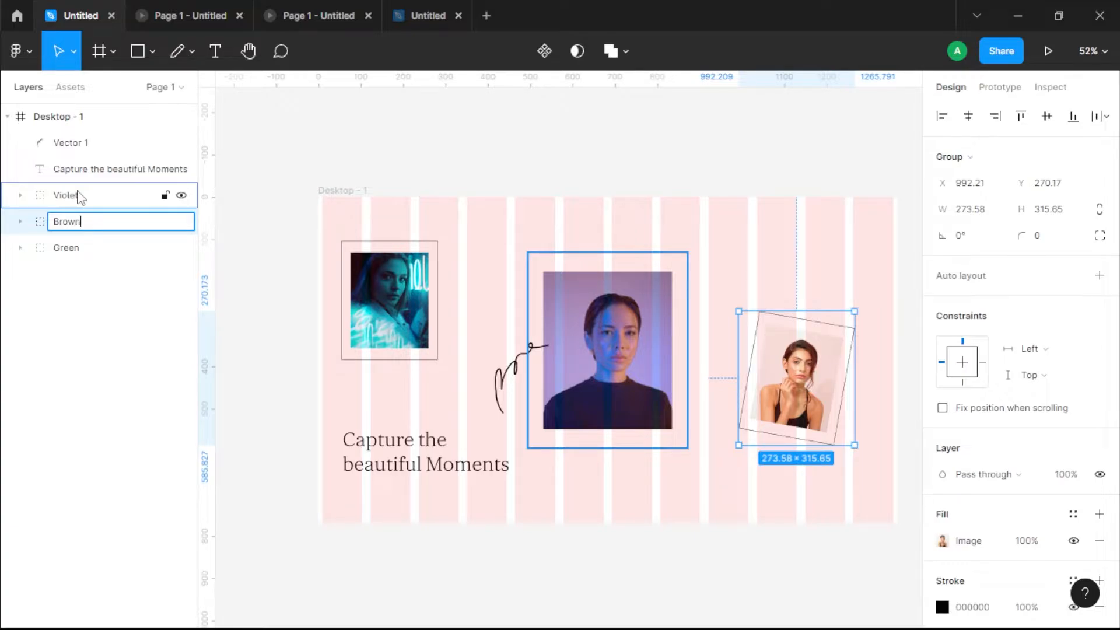
left_click(395, 224)
Step: Duplicate the Desktop - 1 frame and move the copy farther to its right, leaving a wide gap between both frames
scroll(395, 224, "down", 2)
left_click_drag(501, 295, 424, 298)
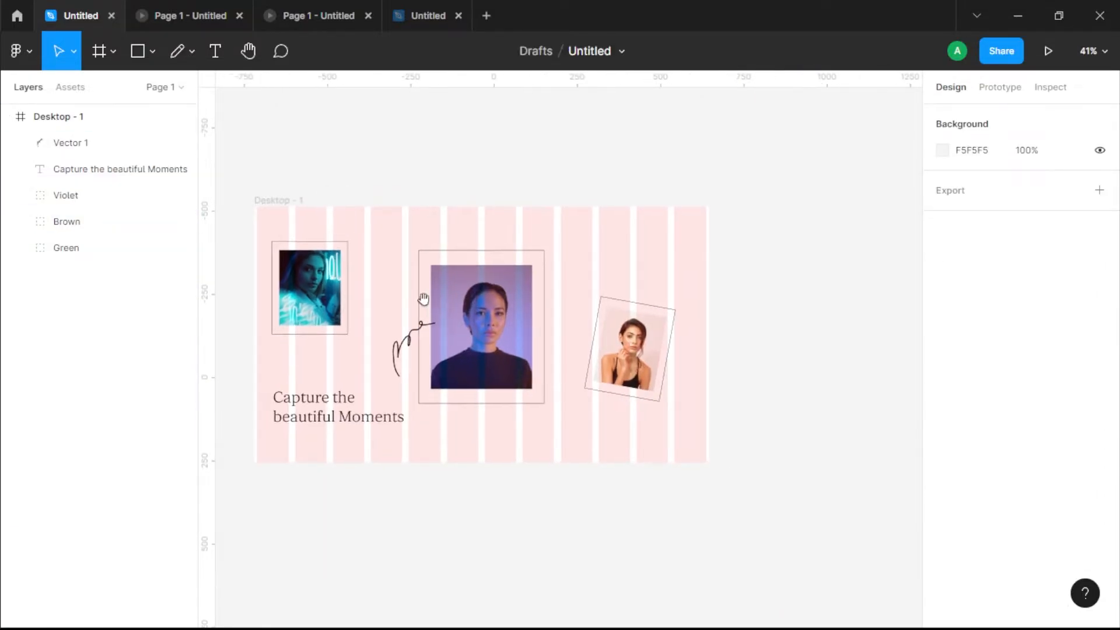
left_click(292, 200)
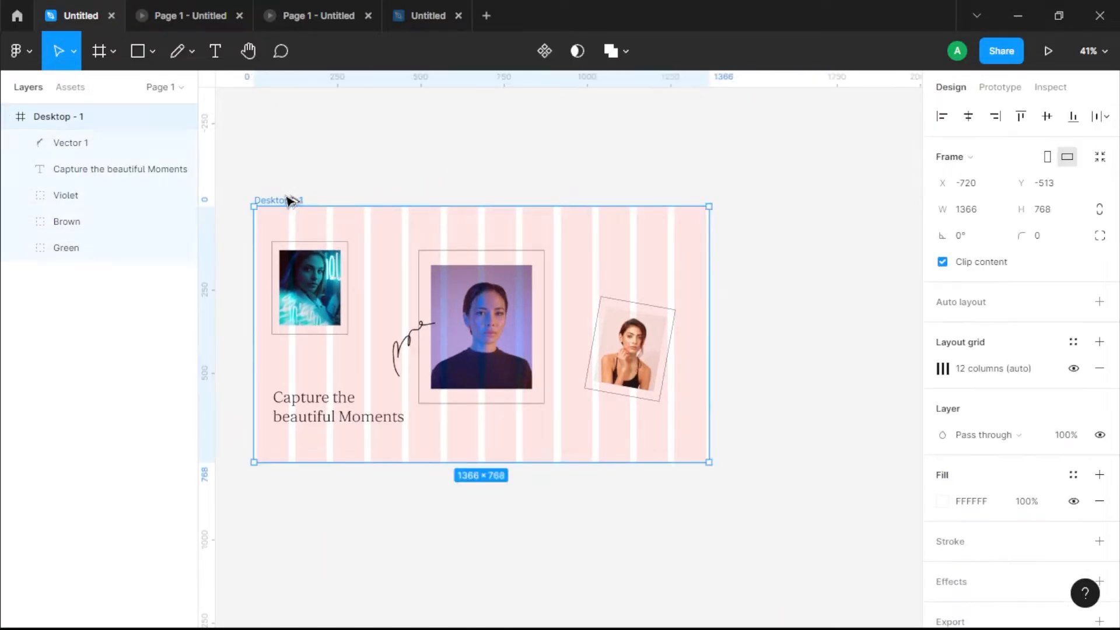
key("ctrl+d")
left_click_drag(882, 323, 625, 333)
key("Escape")
left_click(502, 218)
left_click_drag(502, 218, 688, 225)
Step: Try moving Desktop - 2's Green group outside the frame's left edge while nesting it under the frame, and undo the move
left_click(615, 346)
left_click_drag(748, 320, 608, 306)
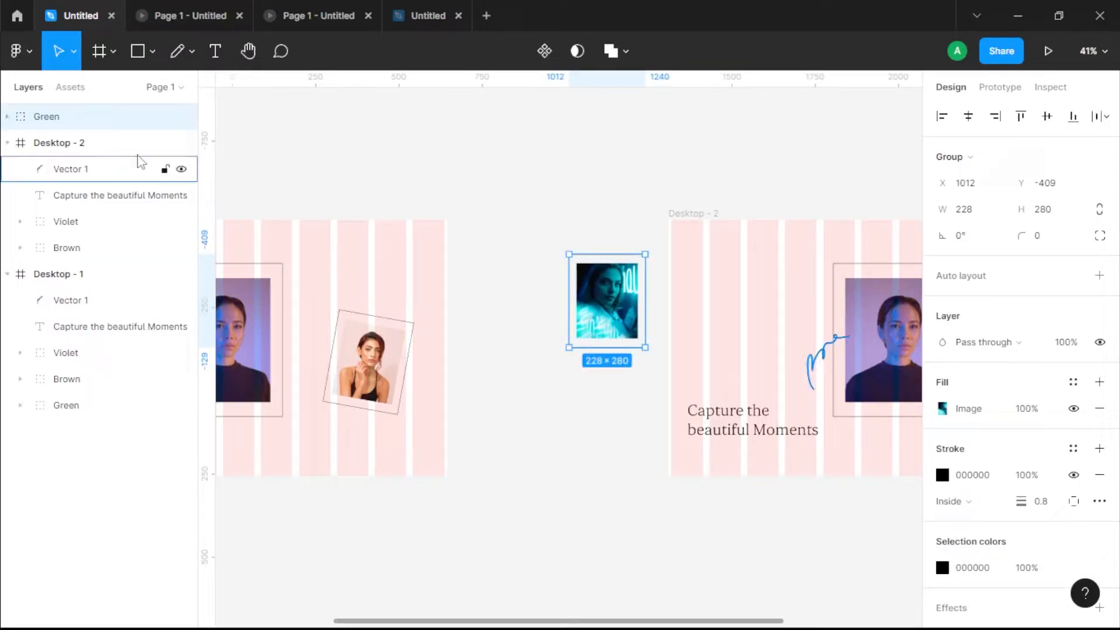
left_click_drag(56, 139, 72, 160)
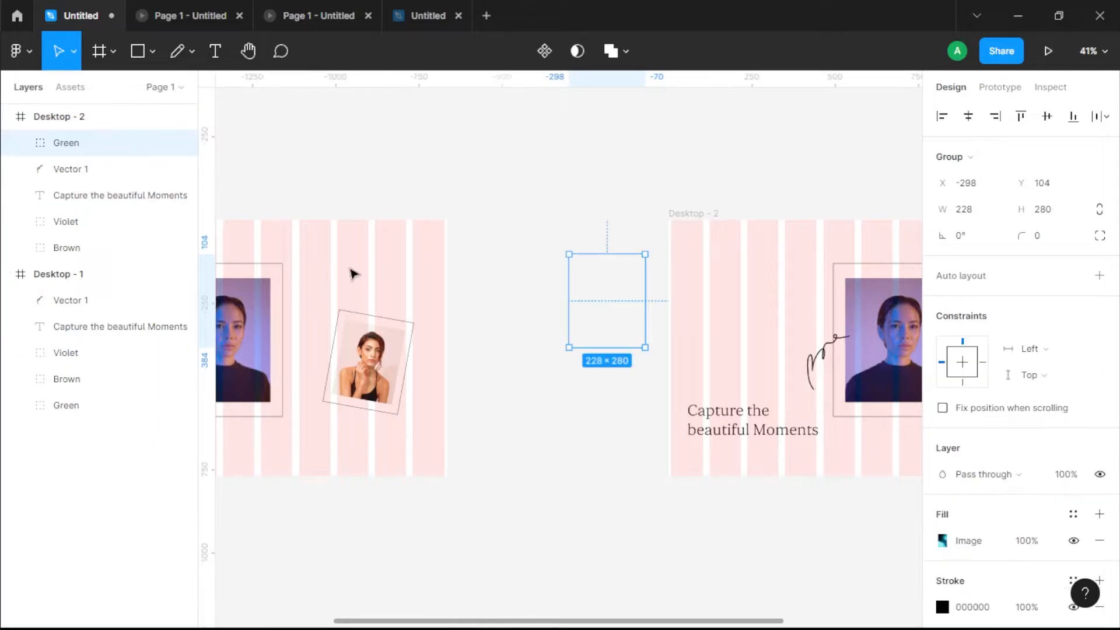
left_click(563, 369)
left_click_drag(595, 389, 403, 376)
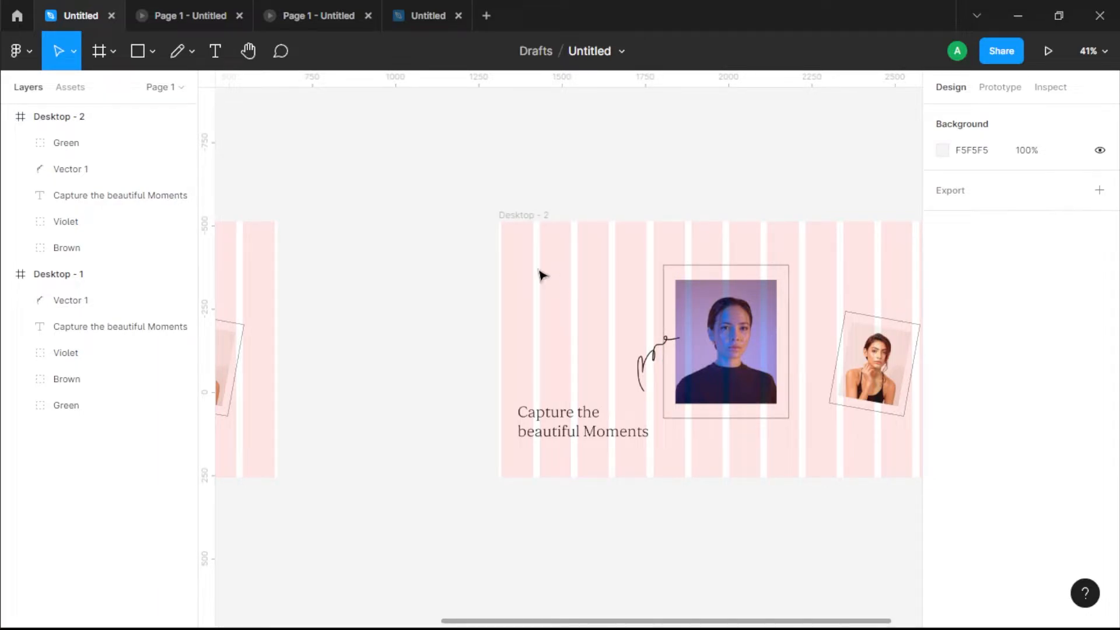
left_click_drag(526, 248, 604, 332)
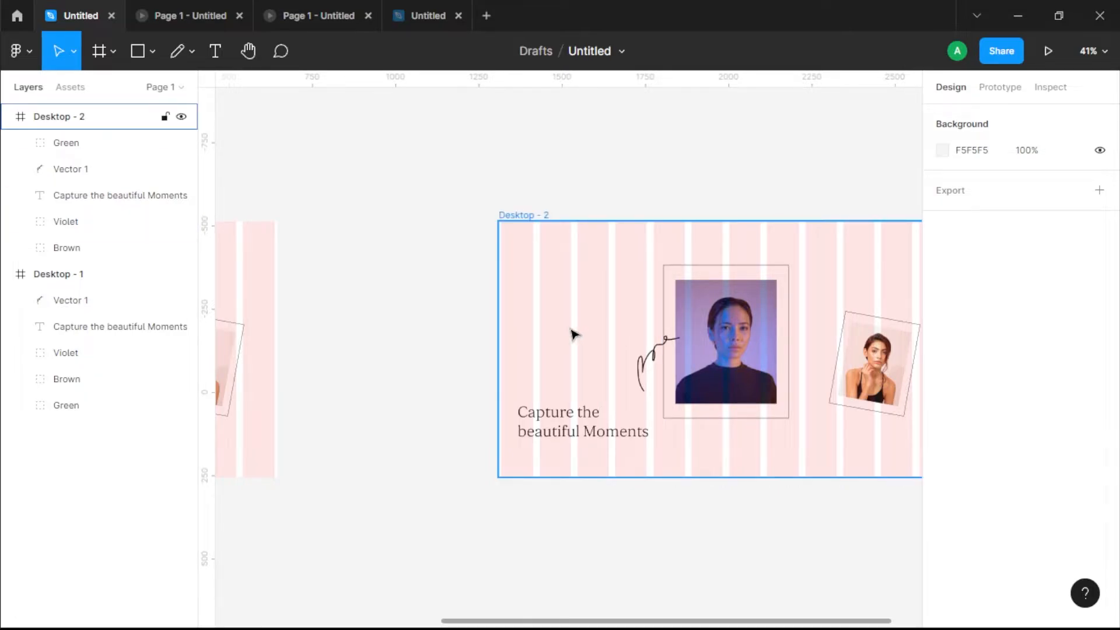
key("ctrl+z")
key("ctrl+z")
left_click(602, 105)
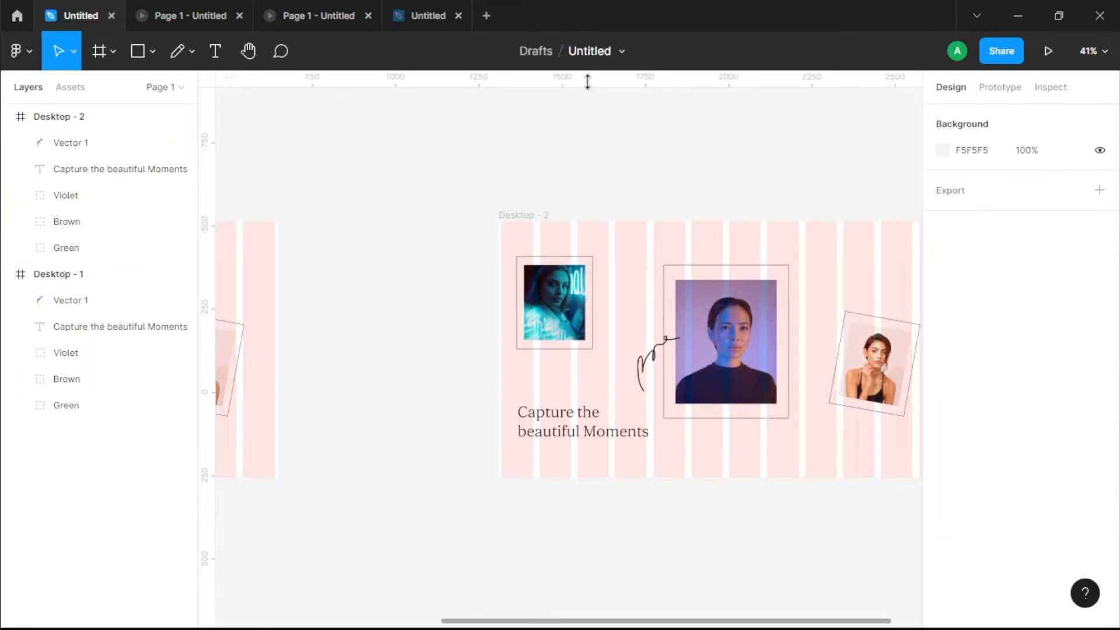
Step: Place ruler guides along the outer edges of the Green portrait's outline in Desktop - 2
left_click_drag(586, 82, 642, 348)
left_click_drag(206, 256, 516, 274)
left_click_drag(208, 295, 592, 315)
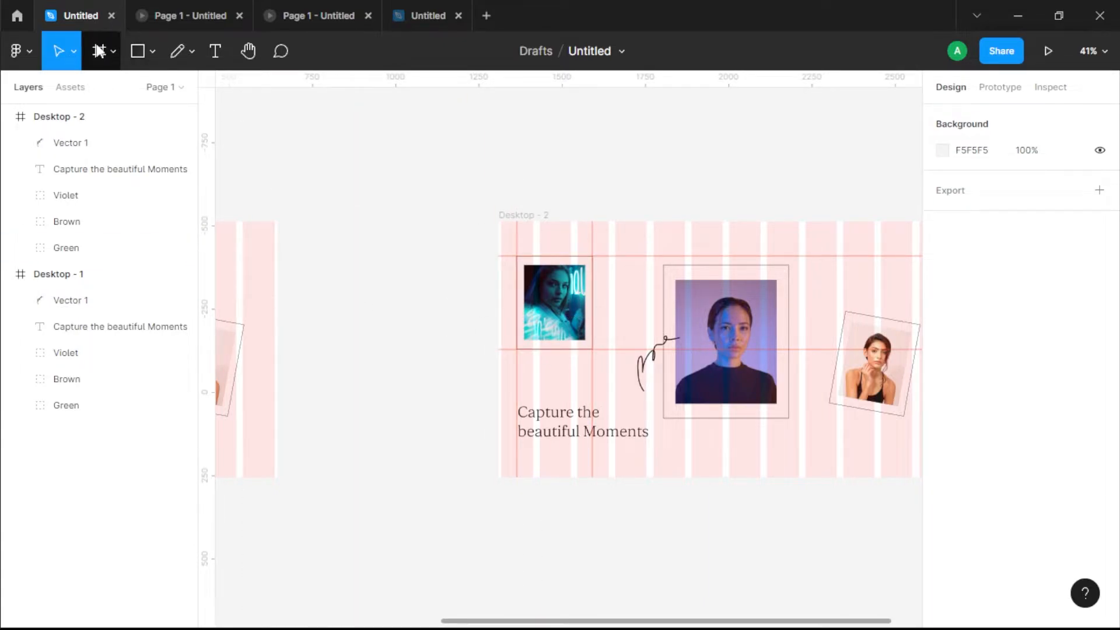
left_click(21, 51)
mouse_move(69, 153)
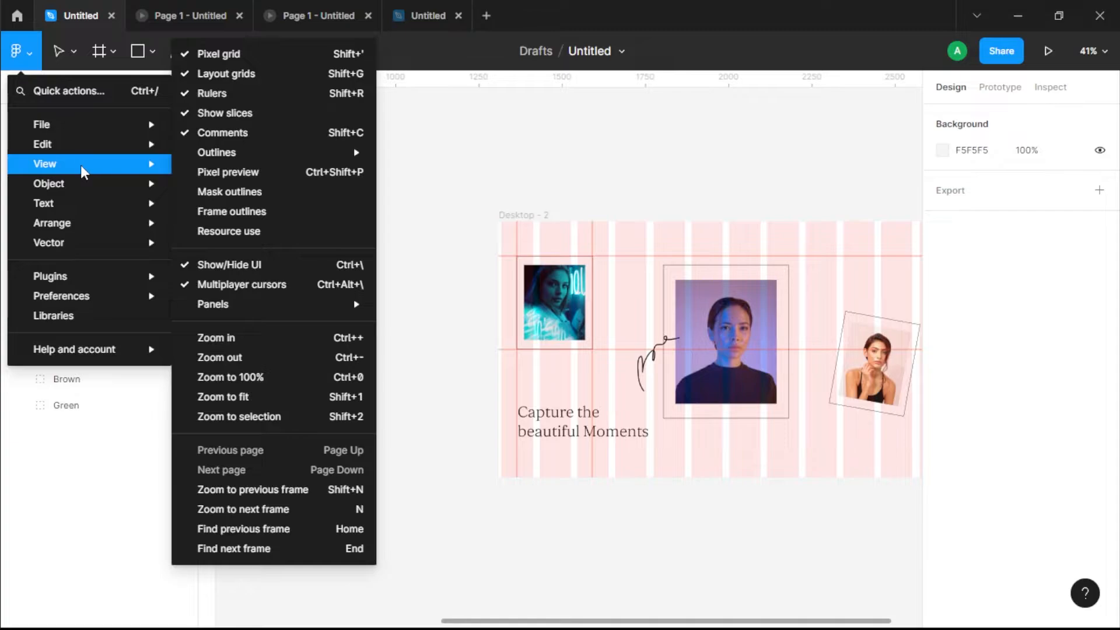
mouse_move(265, 321)
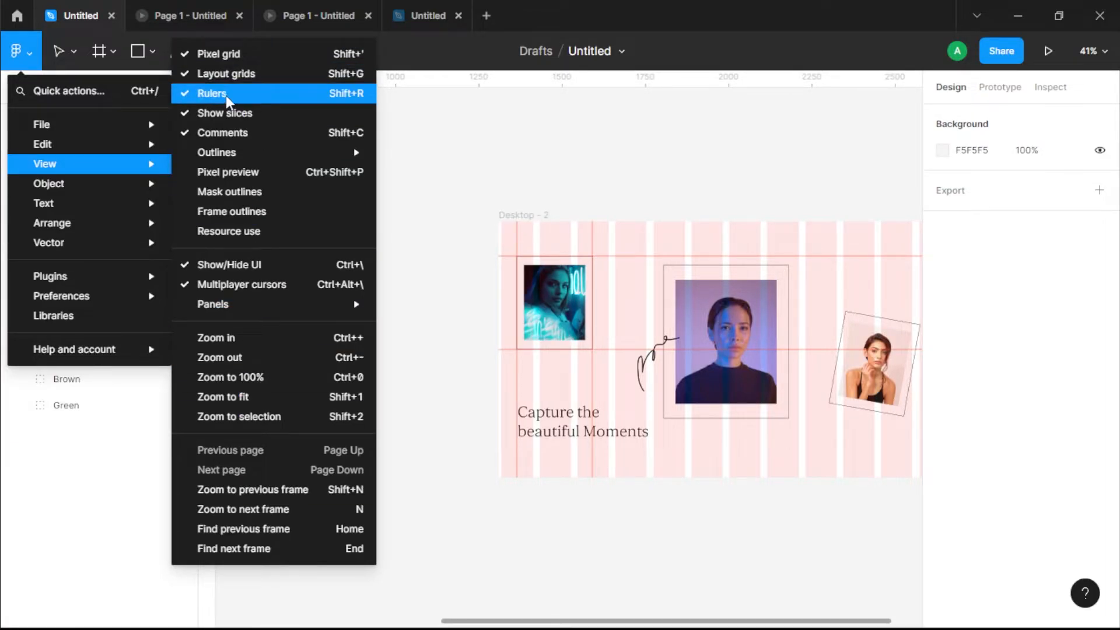
left_click(456, 150)
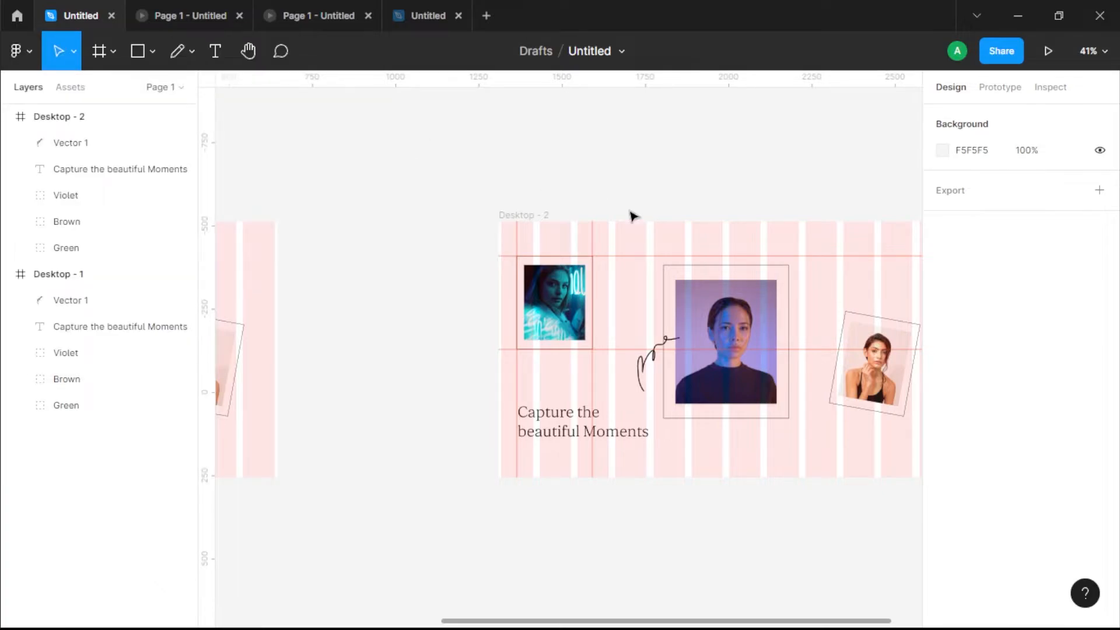
Step: Place ruler guides along the edges of the Violet portrait's outline and along both sides of the tilted Brown portrait in Desktop - 2
scroll(606, 344, "right", 1)
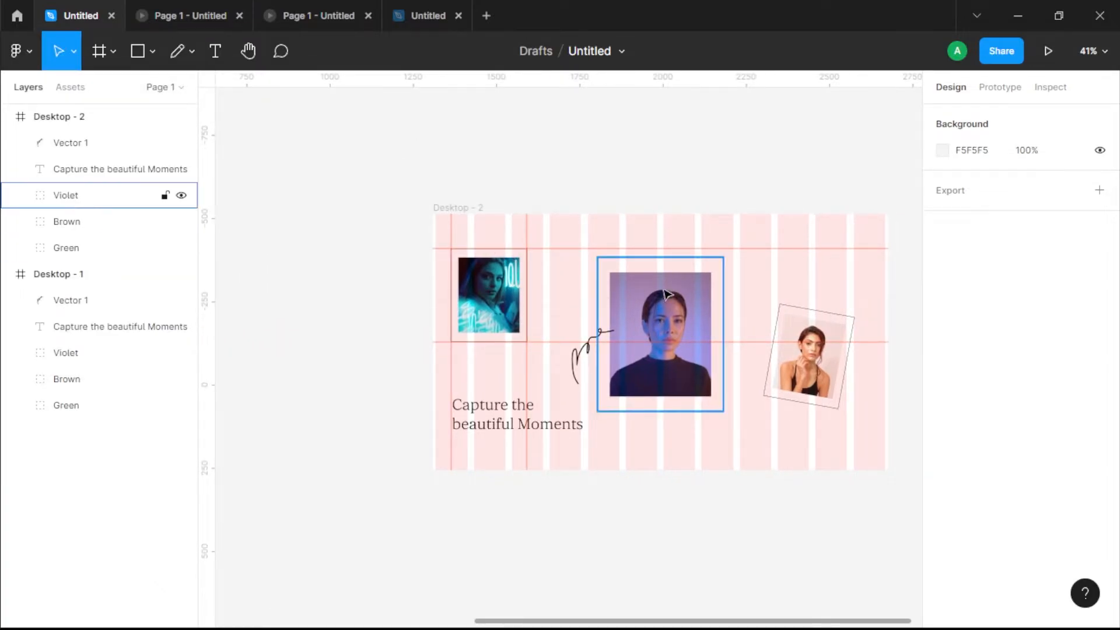
left_click_drag(618, 352, 582, 352)
left_click_drag(208, 338, 562, 367)
left_click_drag(207, 359, 686, 390)
left_click_drag(658, 82, 678, 413)
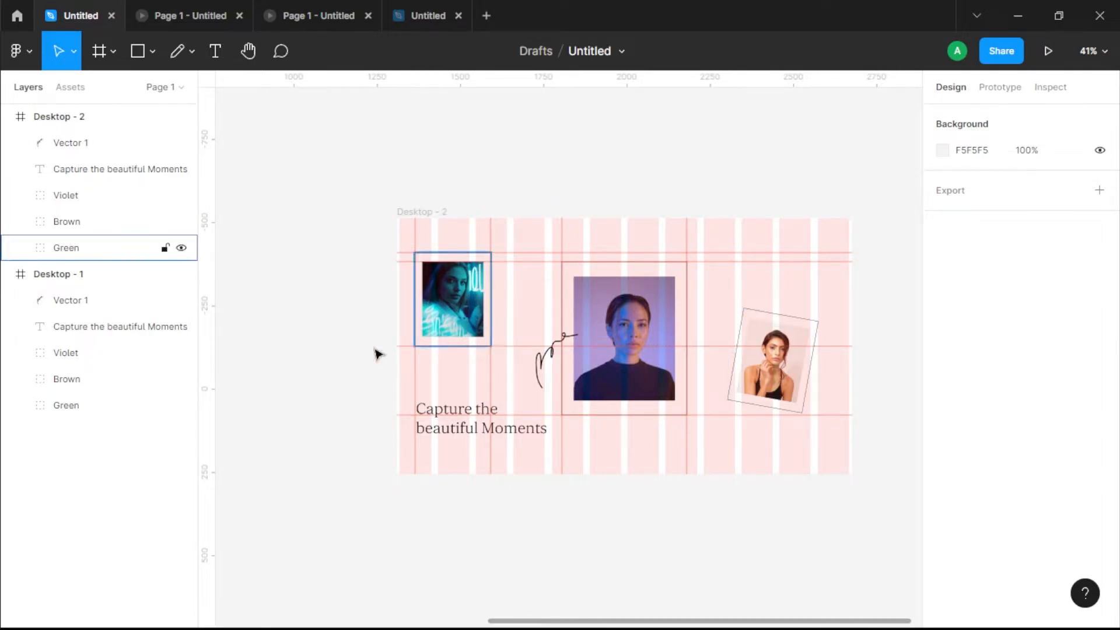
left_click_drag(208, 385, 728, 465)
left_click_drag(207, 366, 819, 430)
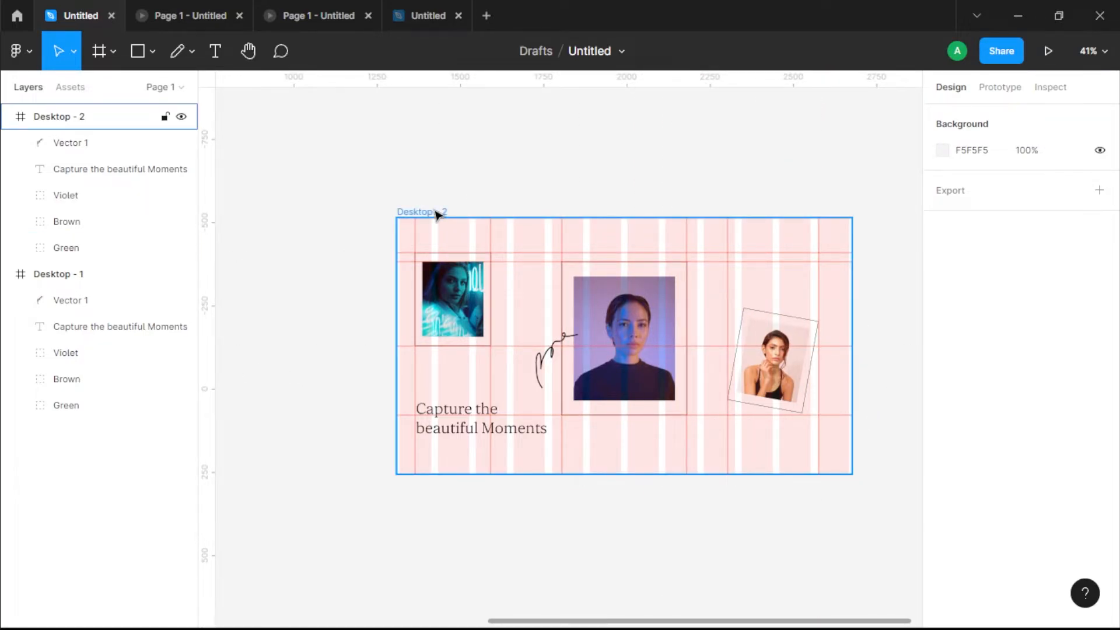
Step: Move the Green group outside Desktop - 2's left edge and nest its layer back inside the Desktop - 2 frame
left_click(467, 307)
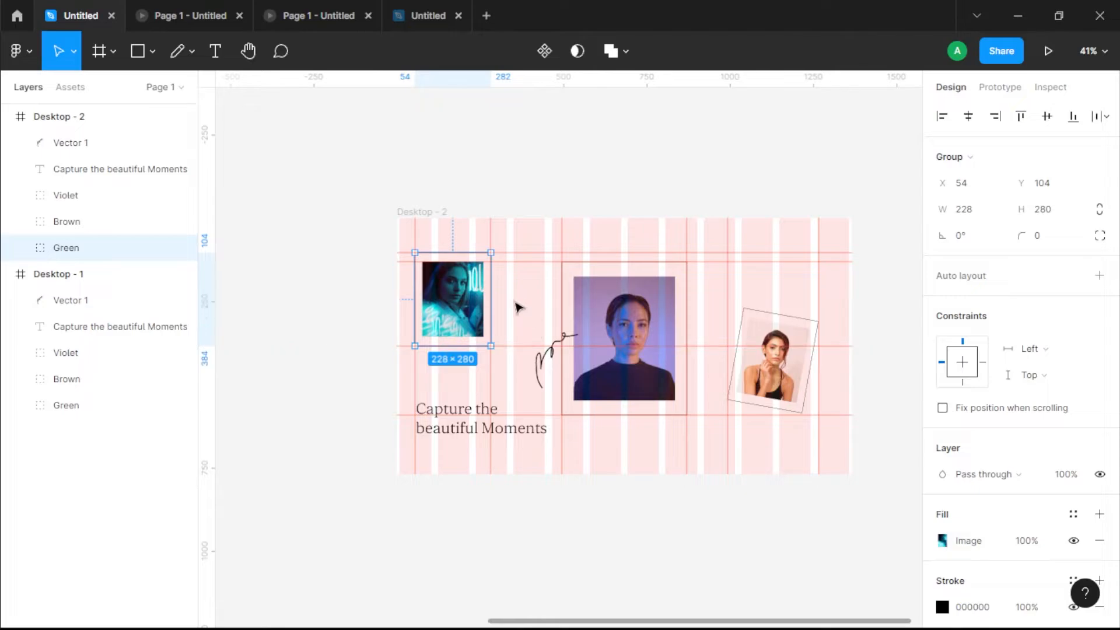
left_click(525, 312)
left_click_drag(461, 303, 350, 303)
left_click_drag(48, 123, 82, 182)
left_click(644, 258)
Step: Try moving the Violet group toward the vacated small-portrait spot, undo the recent changes and restore the Green group's move
left_click(618, 329)
left_click_drag(633, 304, 483, 302)
key("ctrl+z")
key("ctrl+z")
key("ctrl+z")
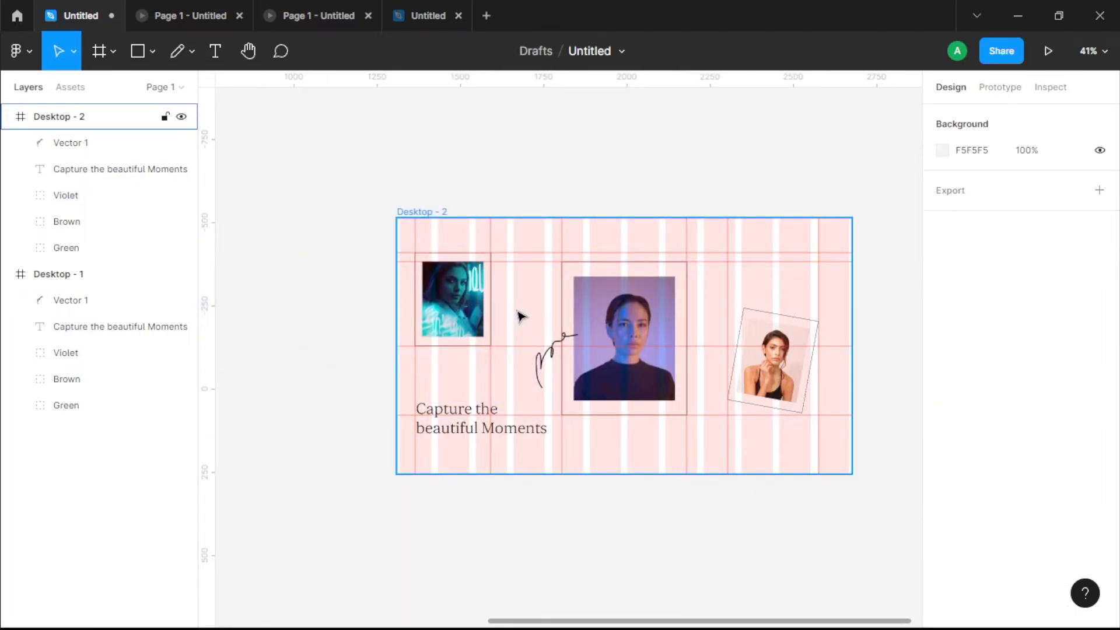
key("ctrl+shift+z")
key("ctrl+shift+z")
key("ctrl+shift+z")
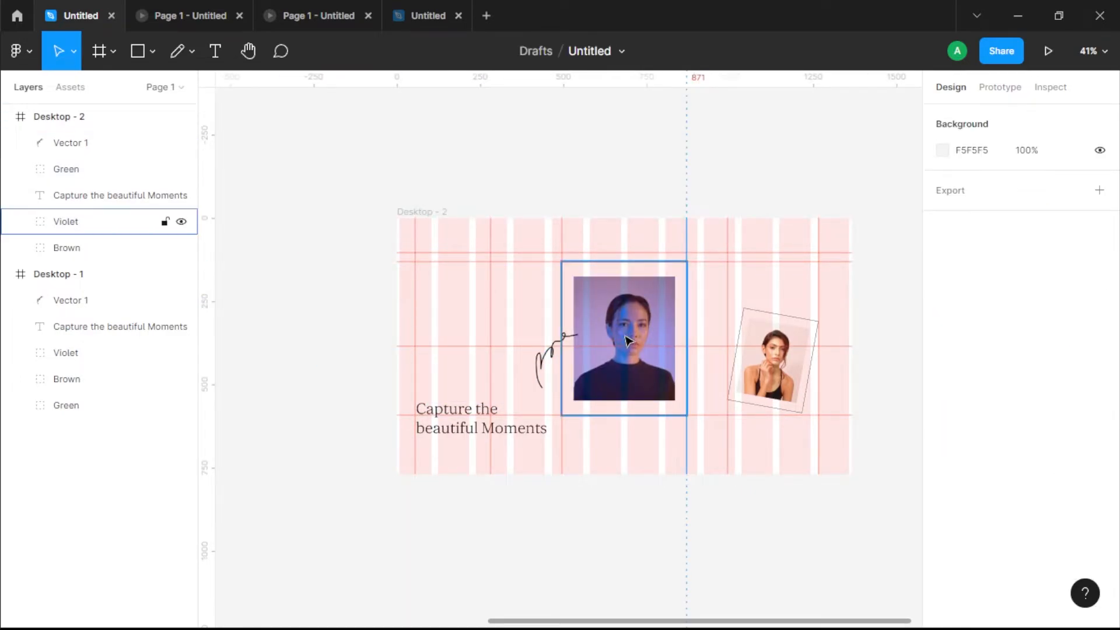
Step: Move the Violet group into the small-portrait guides at X 57, Y 104 and scale it down to 228.37 × 280
left_click(634, 316)
left_click_drag(634, 317, 485, 289)
left_click_drag(542, 406, 476, 344)
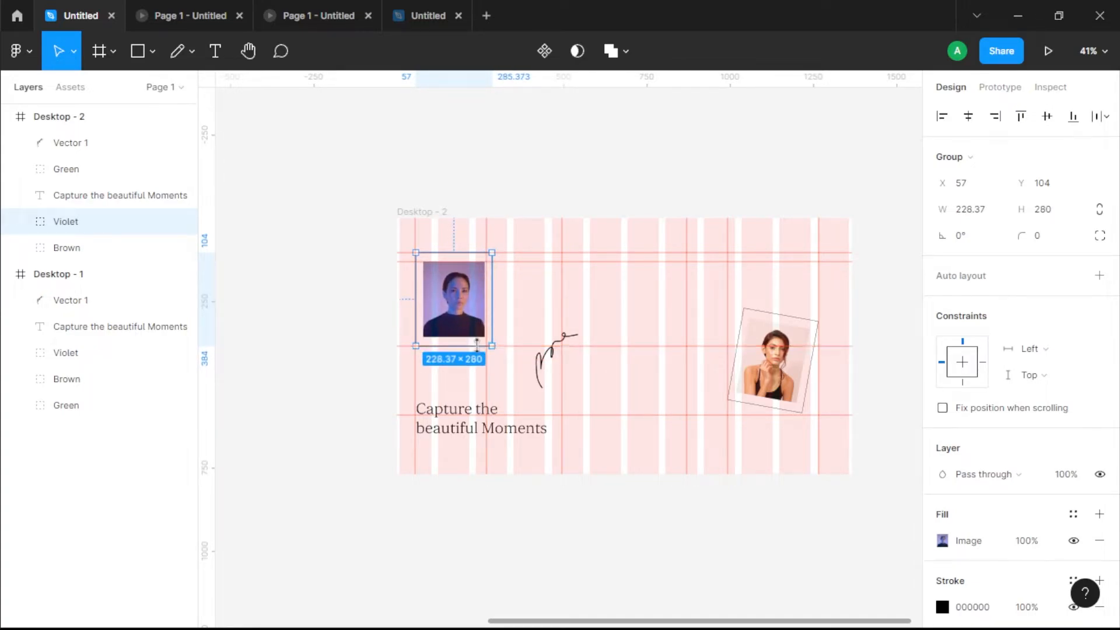
left_click(525, 295)
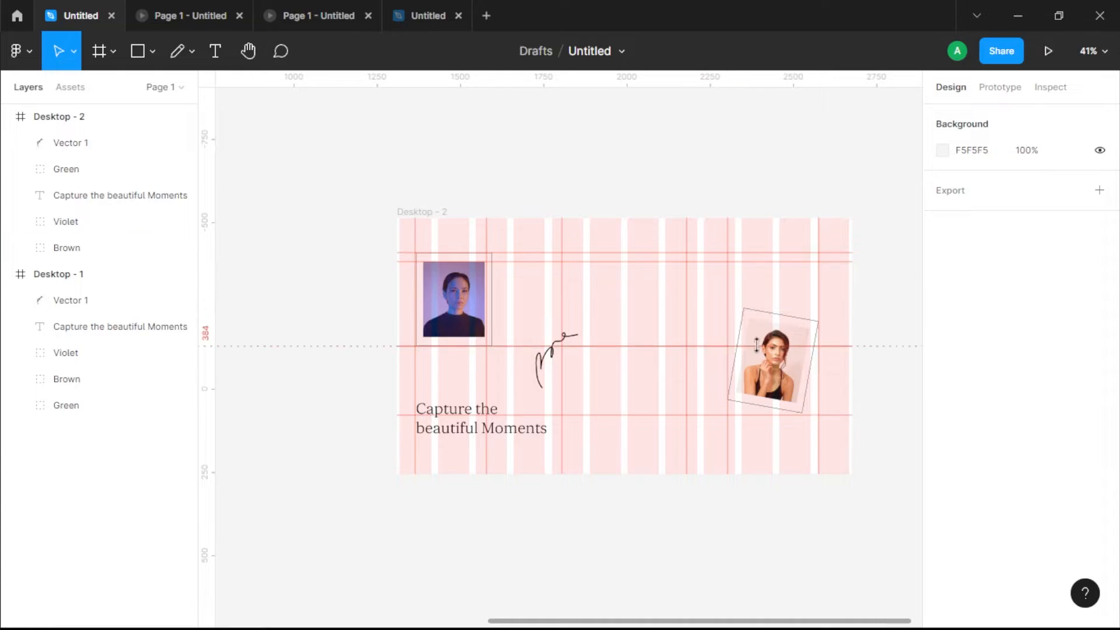
Step: Move Desktop - 2's Brown group to the central portrait area at X 480, Y 145
left_click(776, 378)
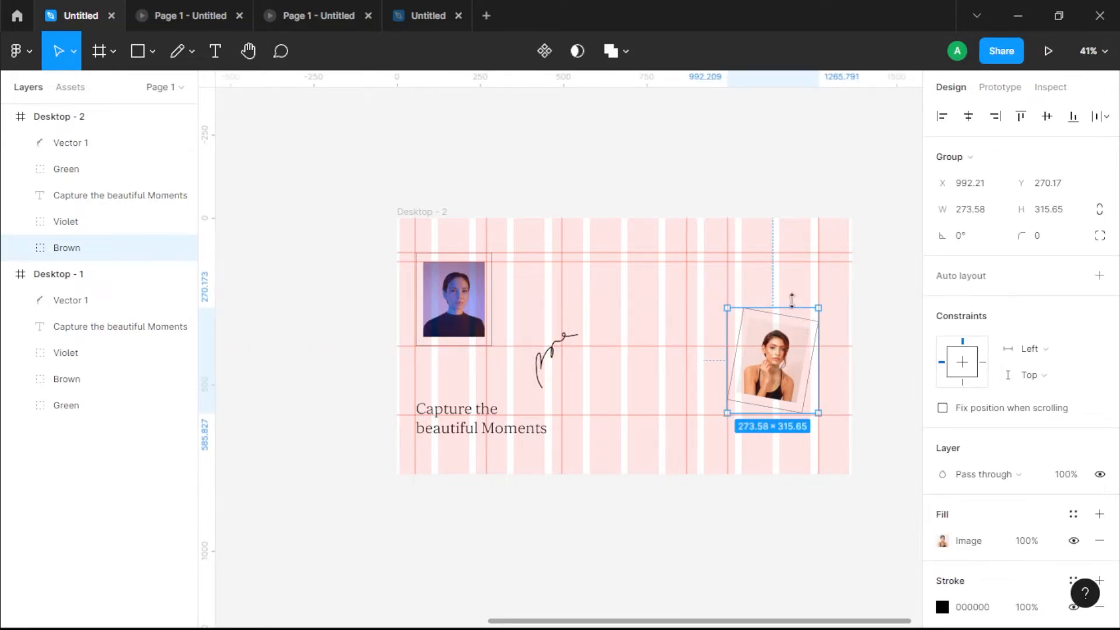
left_click_drag(721, 305, 729, 298)
key("ctrl+z")
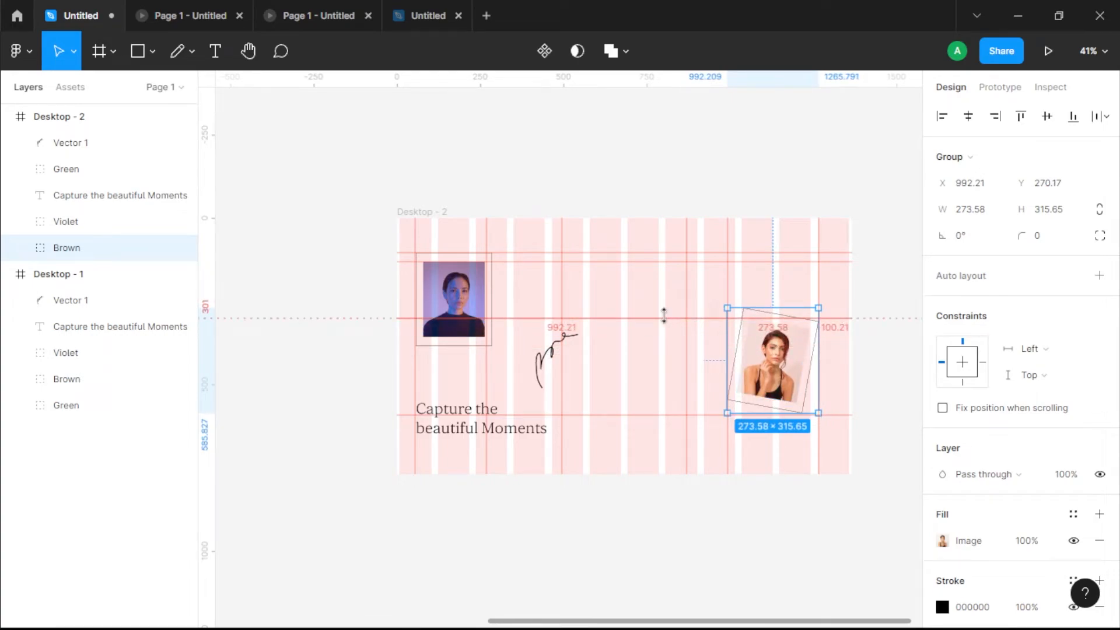
left_click_drag(774, 383, 627, 327)
Step: Straighten the photo and outline inside Desktop - 2's Brown group by setting their rotation to 0°
left_click(19, 248)
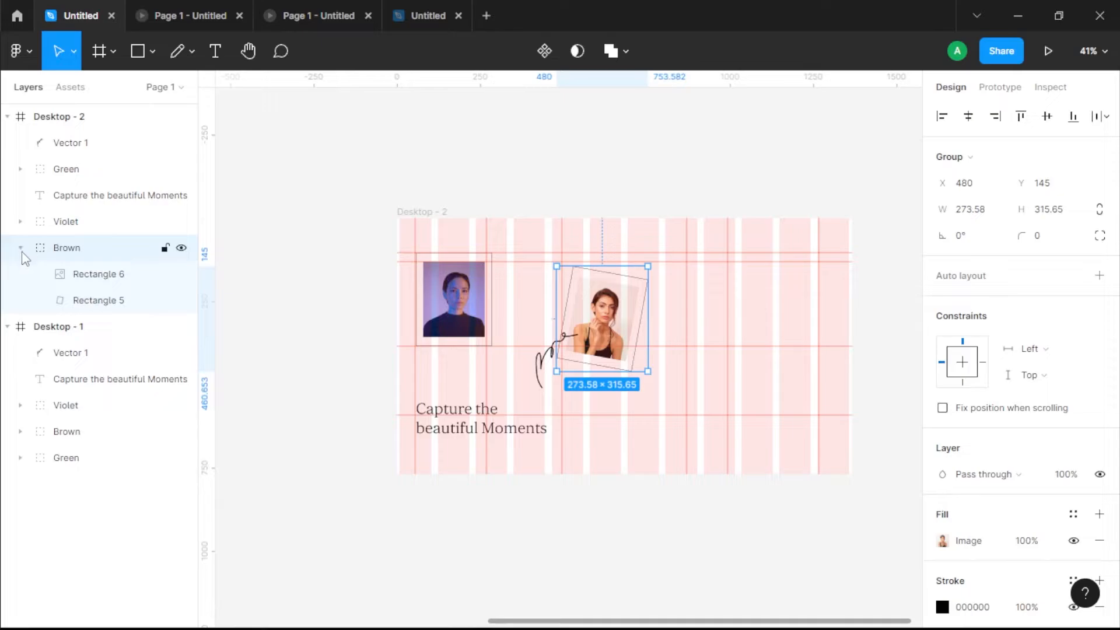
left_click(79, 276)
left_click(80, 298, "shift")
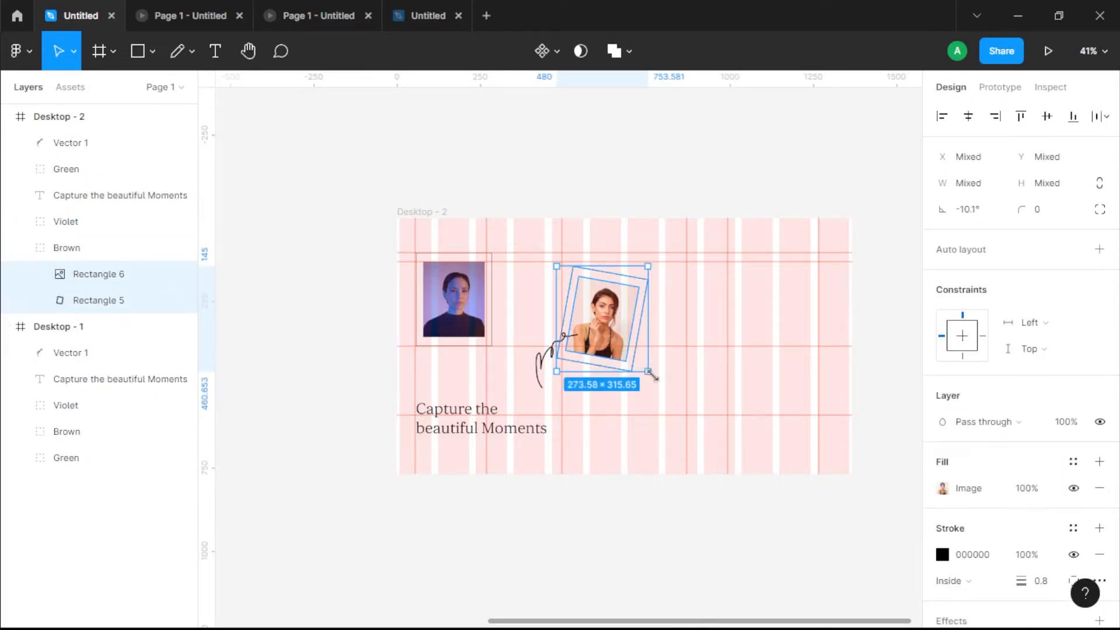
left_click(630, 413)
left_click(64, 247)
key("Return")
left_click_drag(653, 380, 668, 372)
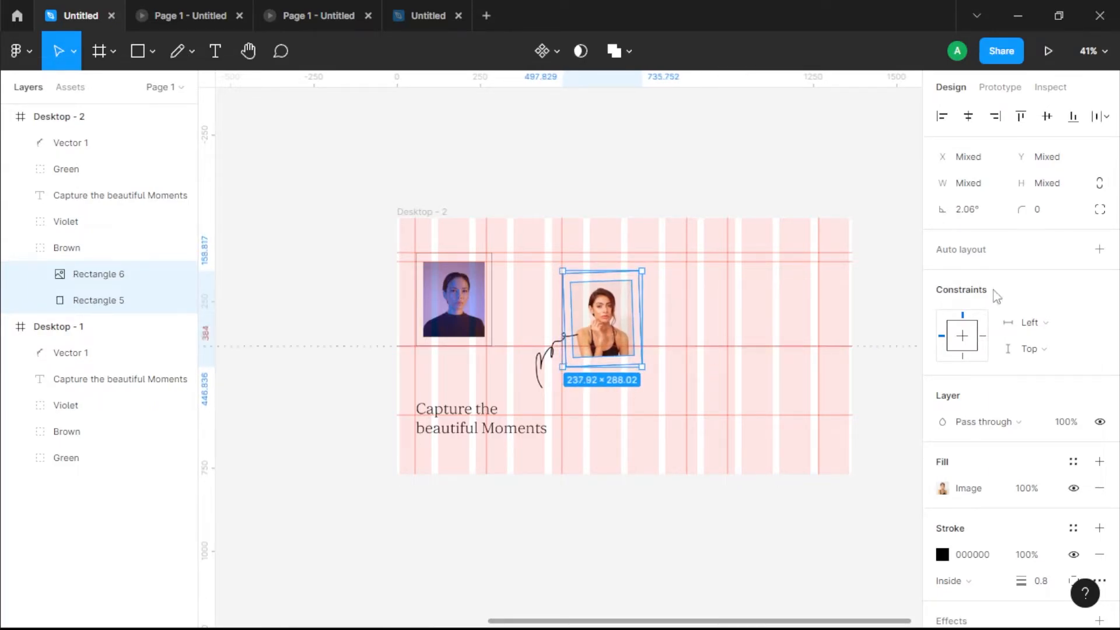
type("0")
key("Return")
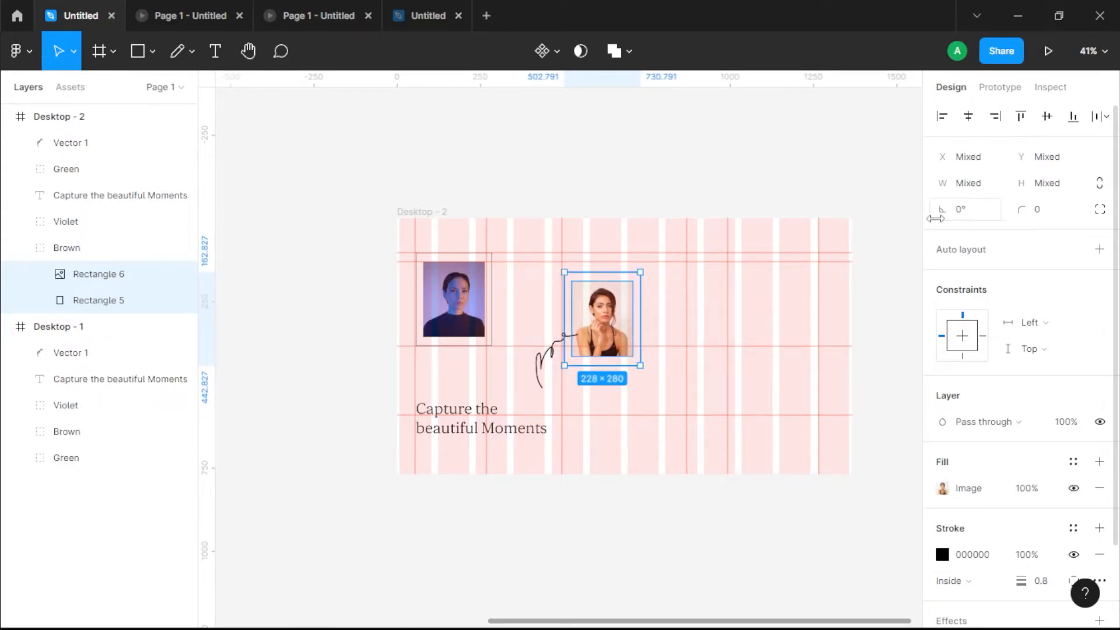
Step: Align the straightened Brown portrait and outline to the central guides at X 495, Y 131 and scale them to 376 × 462
left_click_drag(600, 292, 599, 284)
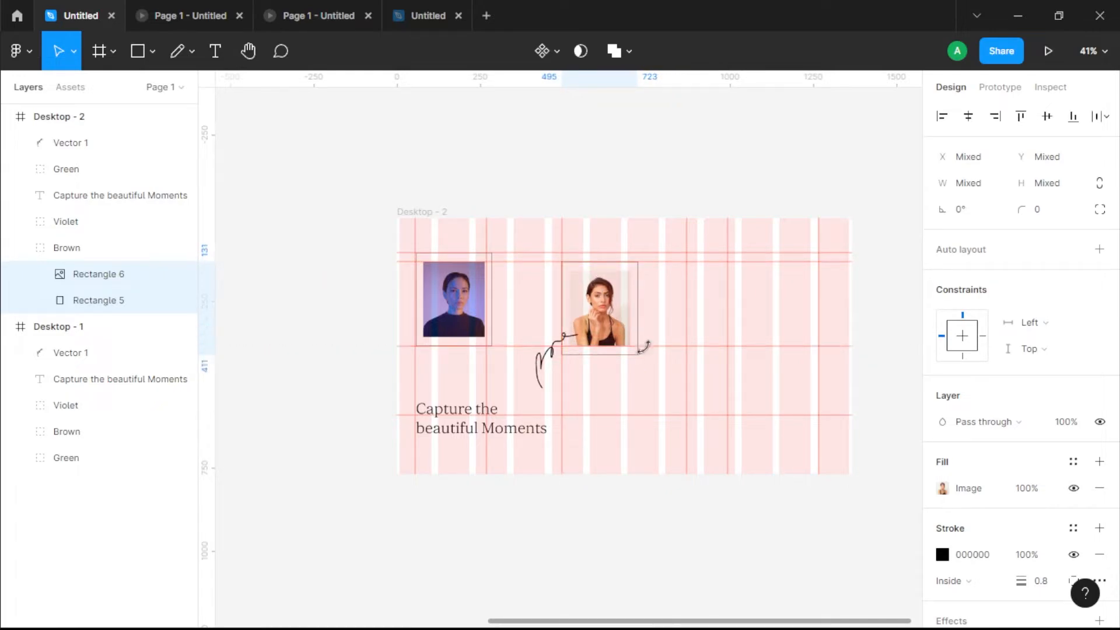
left_click_drag(639, 357, 686, 403)
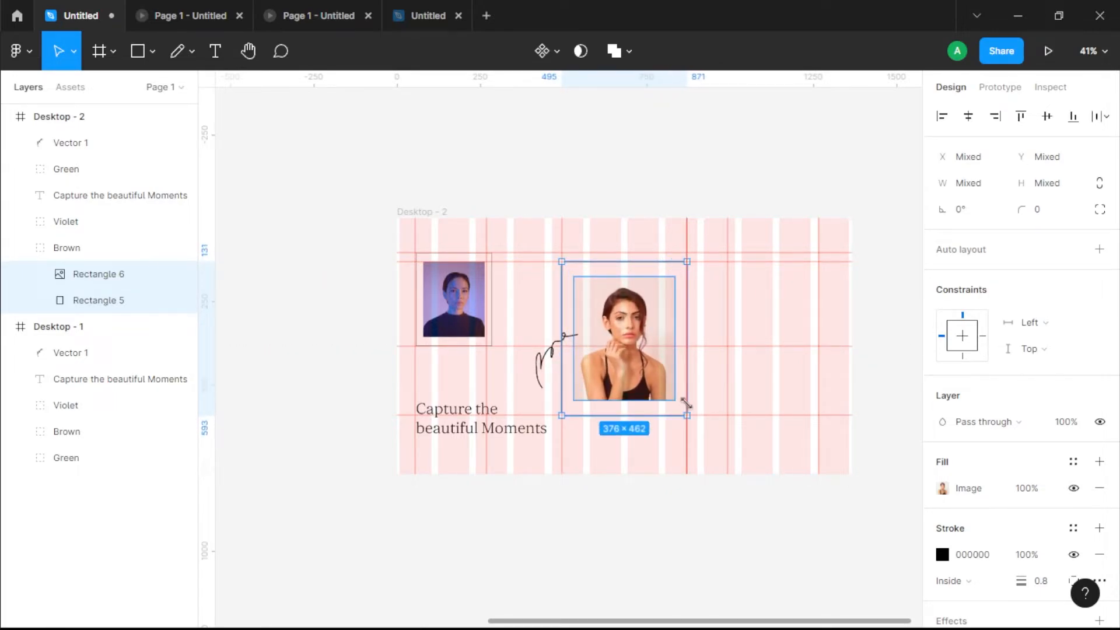
Step: Duplicate the off-canvas Green group in Desktop - 2 and rename the copy Green 2
left_click(732, 366)
scroll(630, 449, "left", 3)
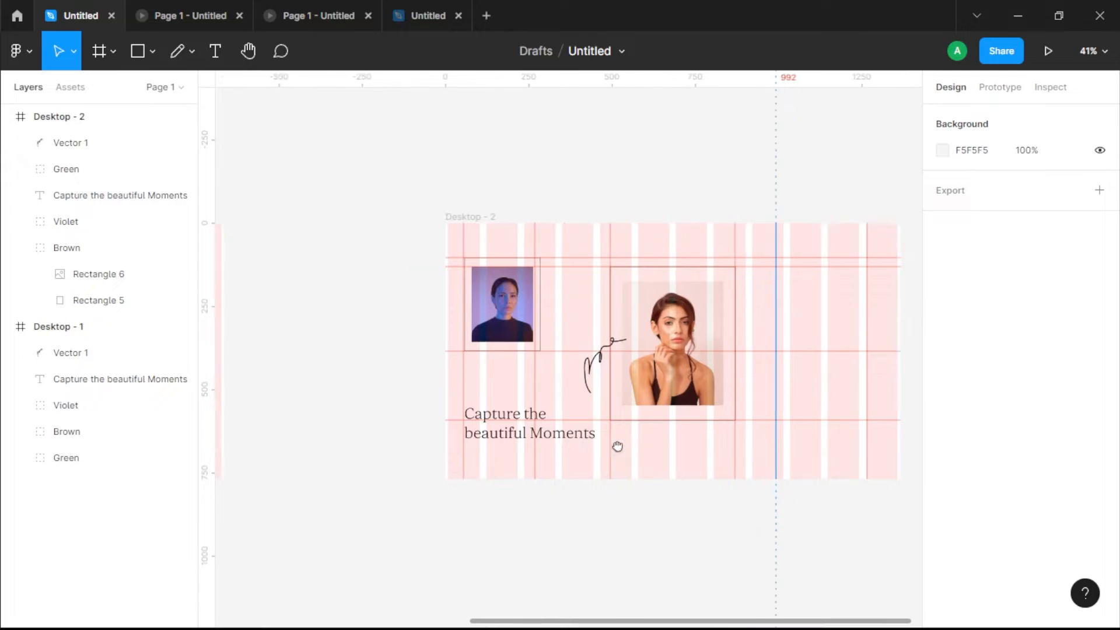
left_click_drag(432, 347, 407, 259)
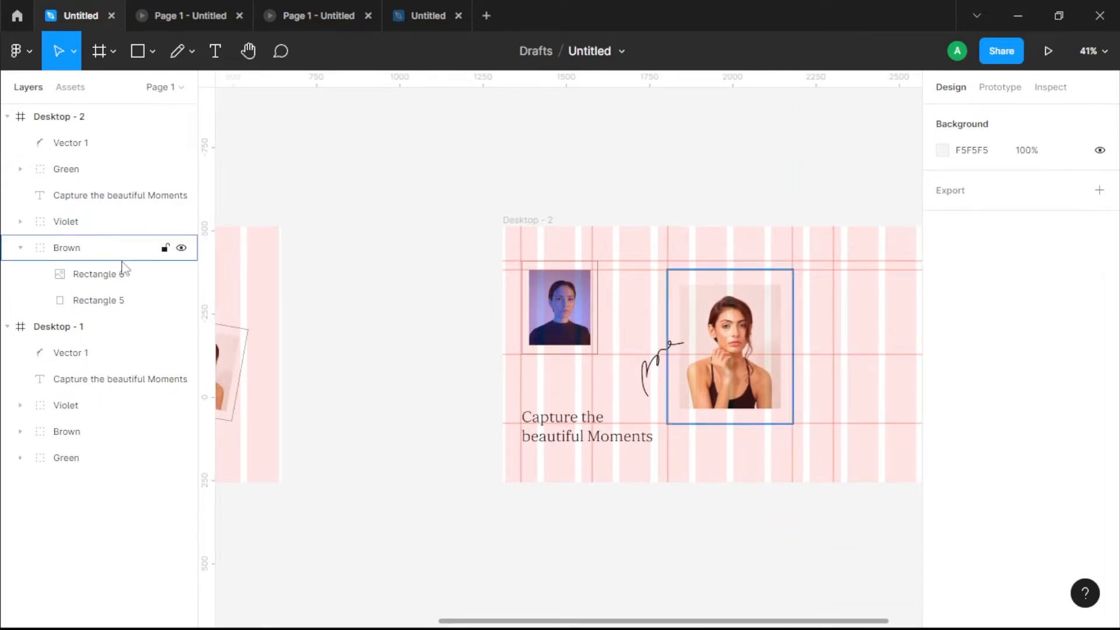
left_click(20, 247)
left_click(70, 169)
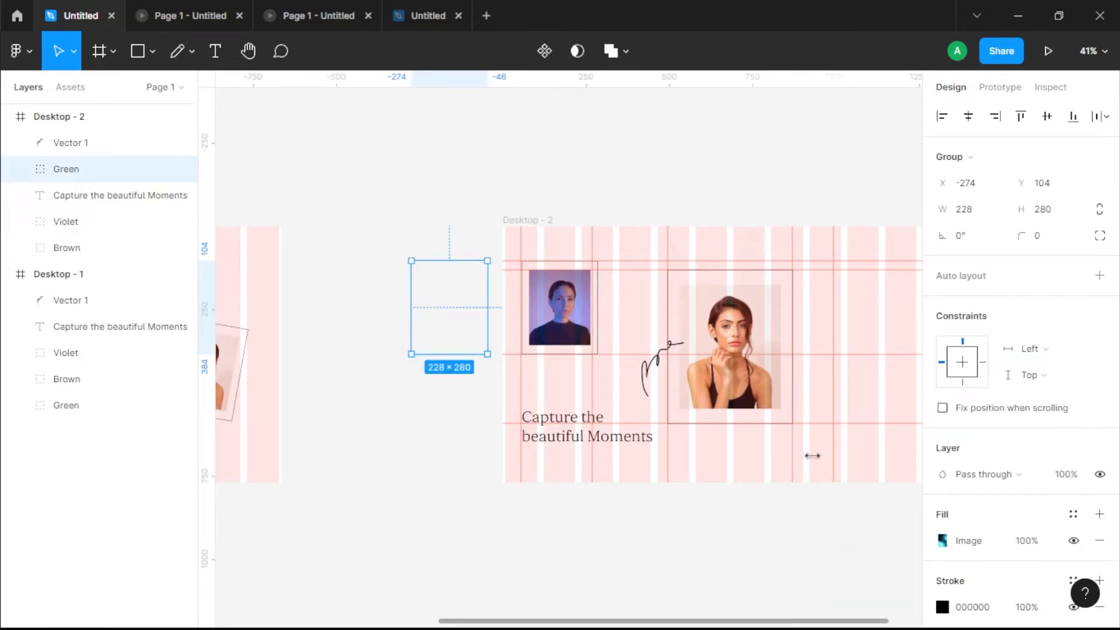
scroll(776, 449, "right", 3)
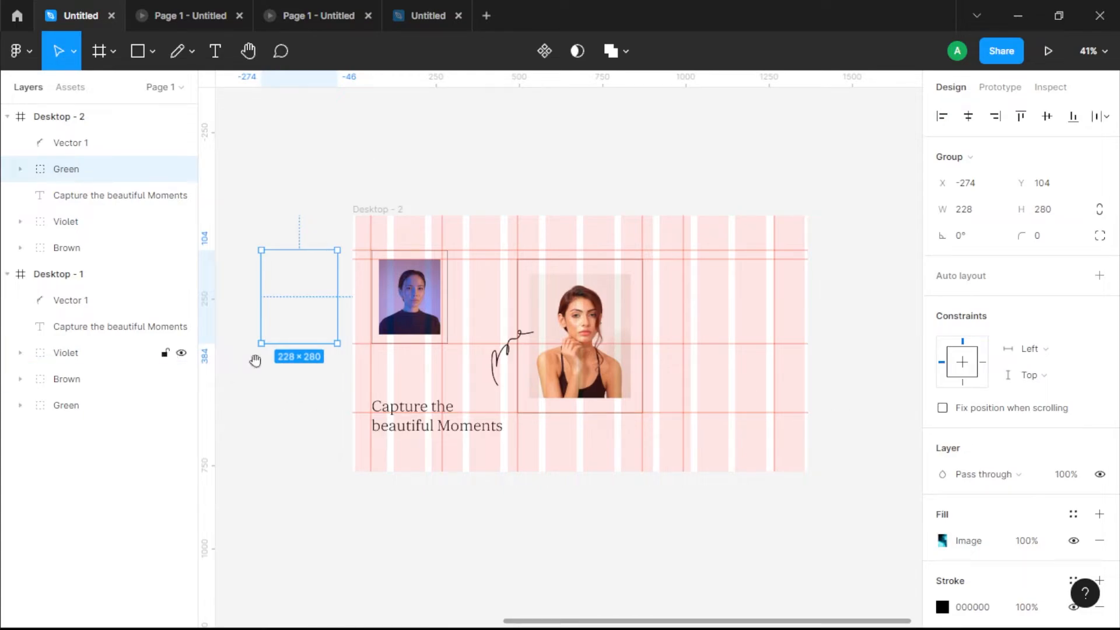
left_click_drag(232, 359, 385, 377)
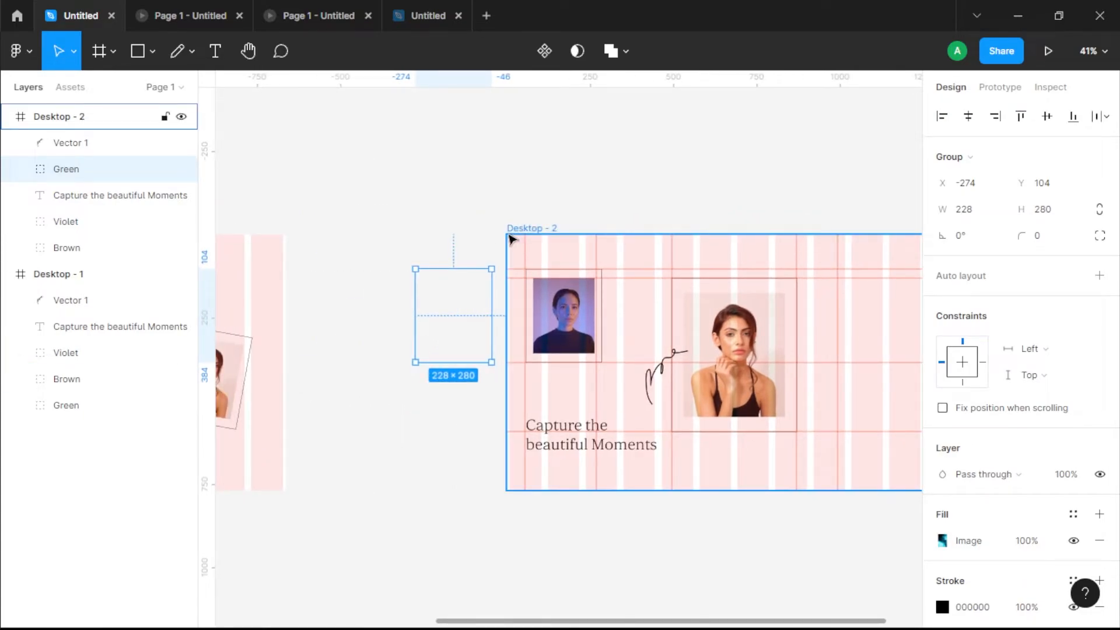
key("ctrl+v")
double_click(84, 174)
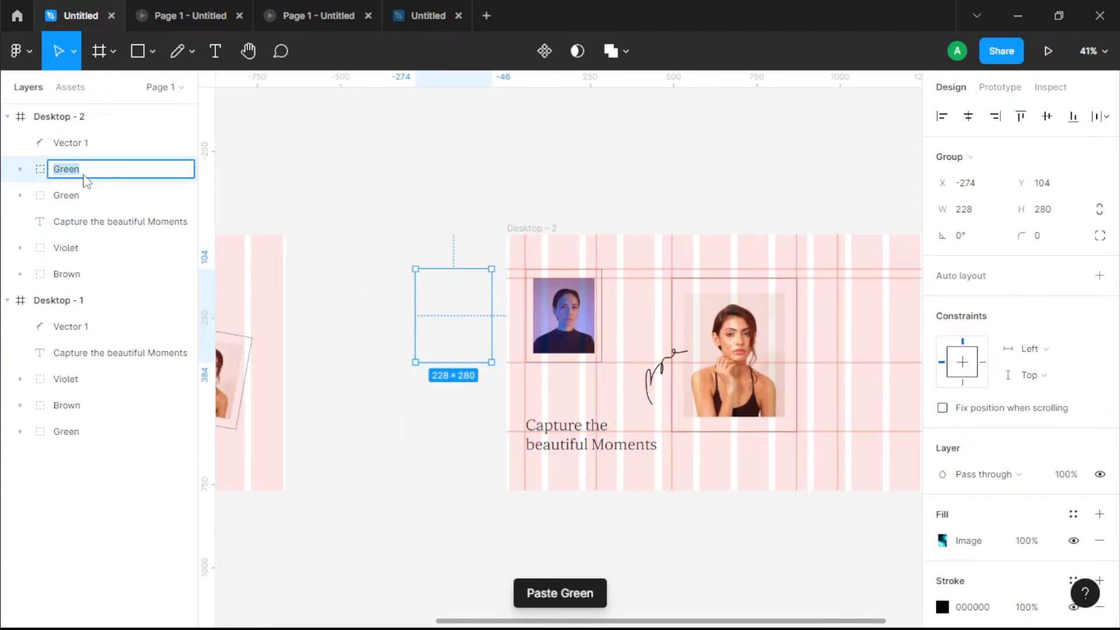
left_click(323, 201)
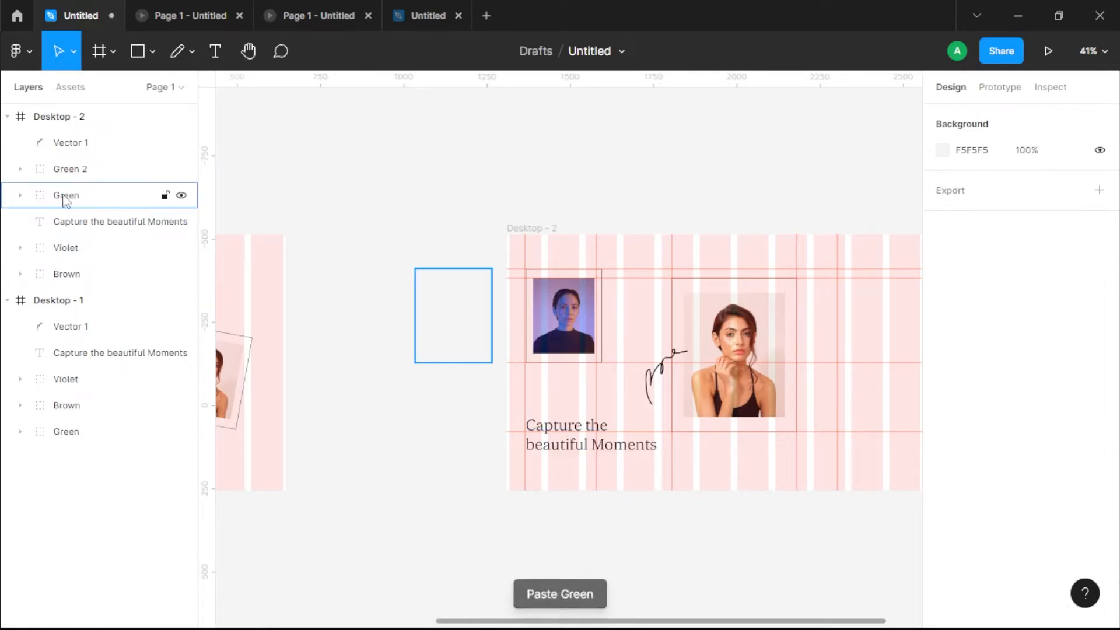
Step: Move the Green 2 group to the lower small-portrait guides in Desktop - 2 at X 992, Y 384
left_click(87, 170)
left_click_drag(488, 333, 902, 459)
left_click_drag(870, 445, 670, 369)
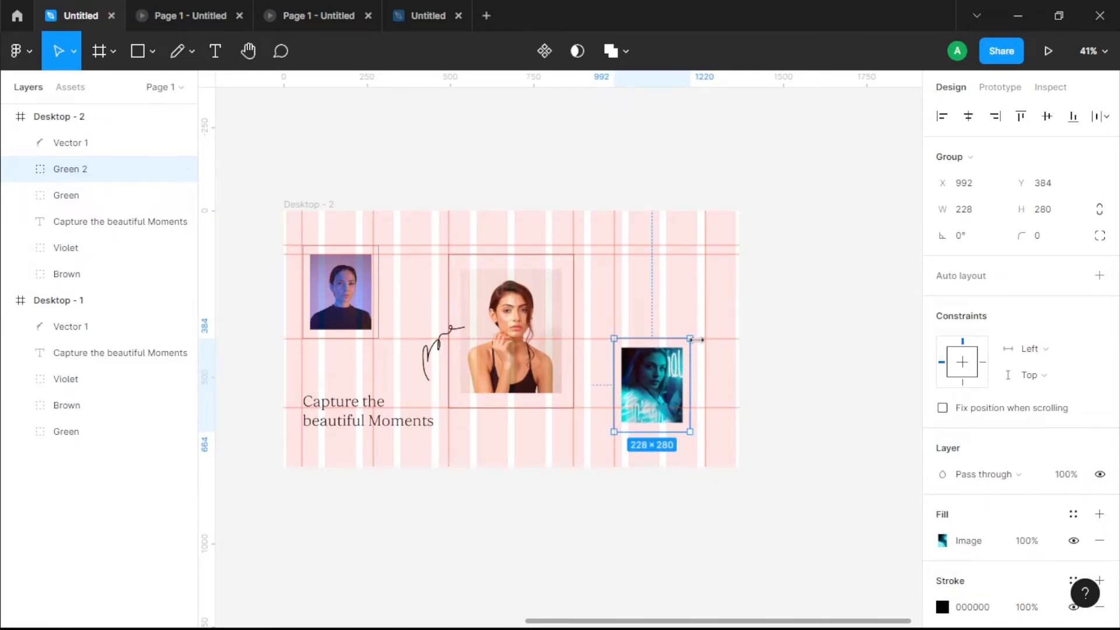
Step: Tilt Desktop - 2's Green 2 group to -15.19° and scale it down to 217.49 × 267.09 within the guides
left_click_drag(695, 433, 705, 438)
key("ctrl+z")
left_click_drag(697, 329, 710, 343)
left_click_drag(653, 386, 659, 391)
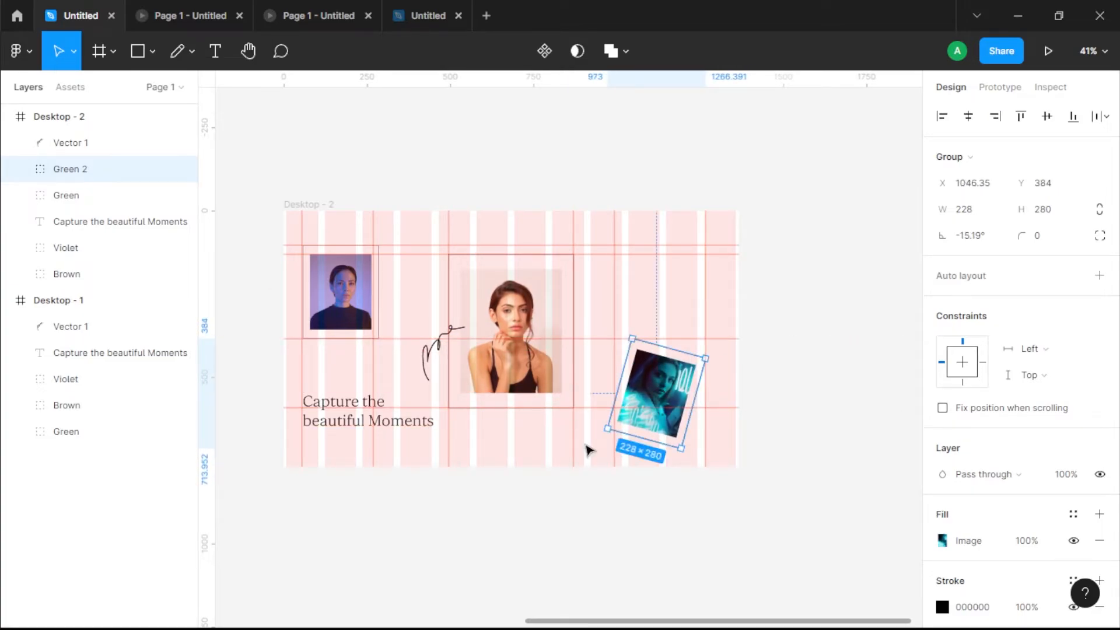
left_click_drag(608, 429, 613, 423)
left_click(600, 511)
Step: Copy the tilted Green 2 group from Desktop - 2 into the Desktop - 1 frame
scroll(670, 425, "left", 3)
left_click(745, 392)
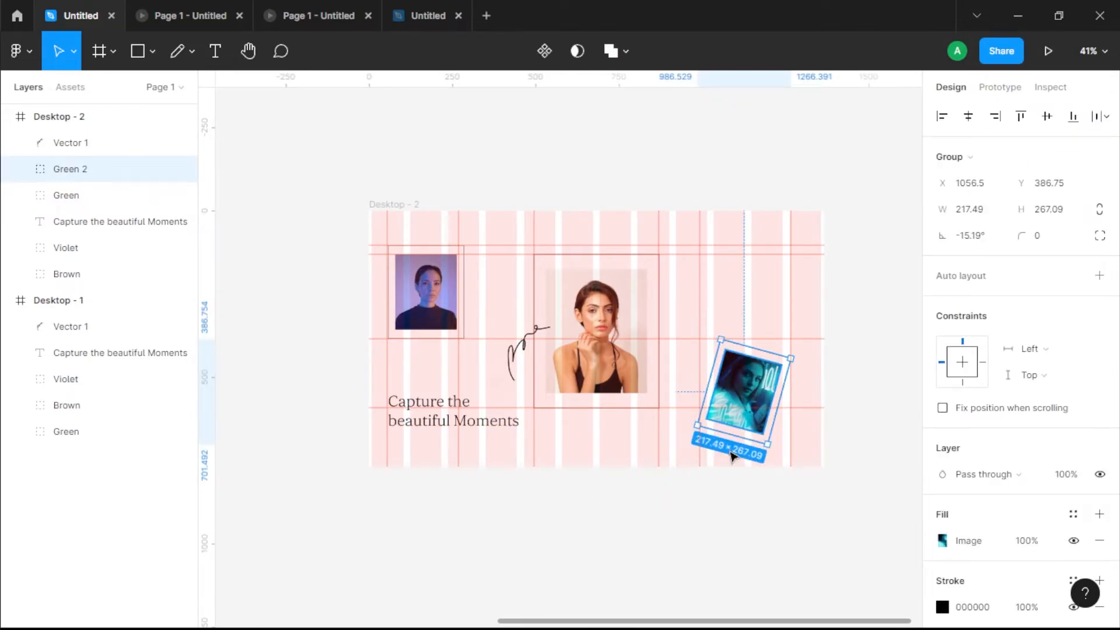
scroll(434, 484, "left", 10)
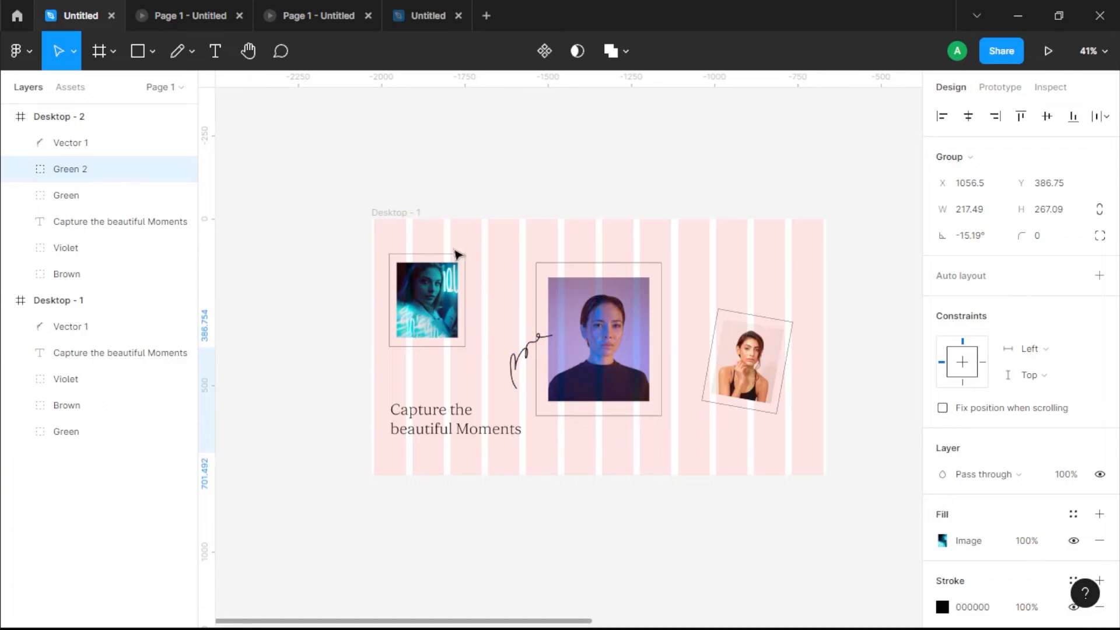
left_click(406, 212)
key("ctrl+v")
left_click_drag(750, 403, 604, 430)
key("ctrl+z")
scroll(648, 440, "left", 4)
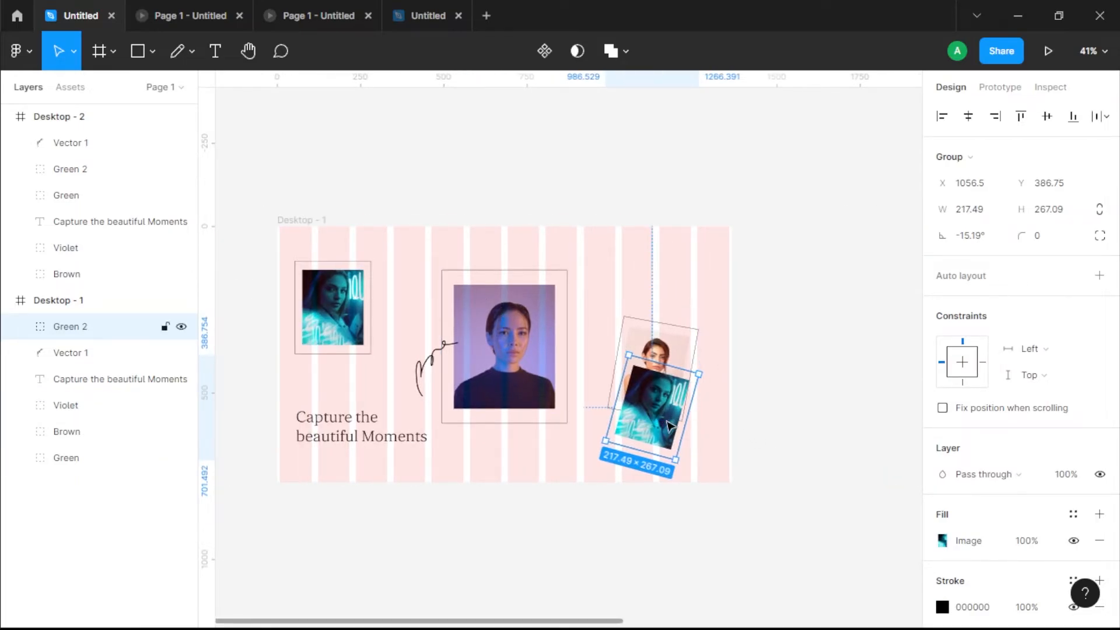
Step: Move Desktop - 1's Green 2 group past the frame's right edge to X 1386.97, Y 384 and set its opacity to 0%
left_click_drag(669, 405, 771, 408)
left_click_drag(46, 310, 52, 337)
key("0")
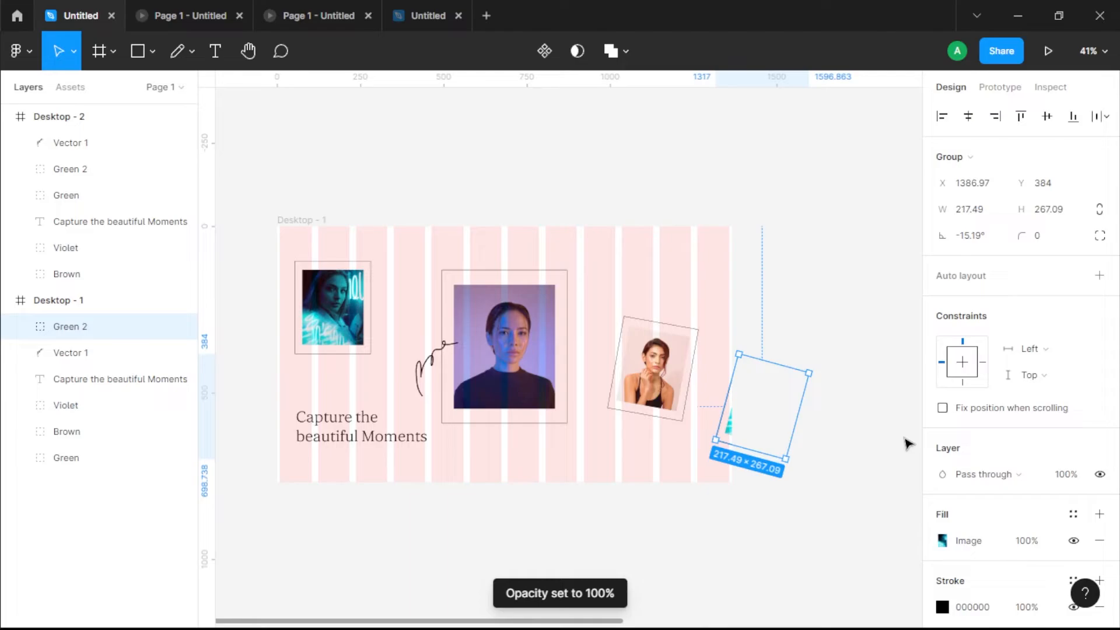
key("0")
left_click_drag(837, 480, 741, 470)
left_click_drag(850, 546, 750, 550)
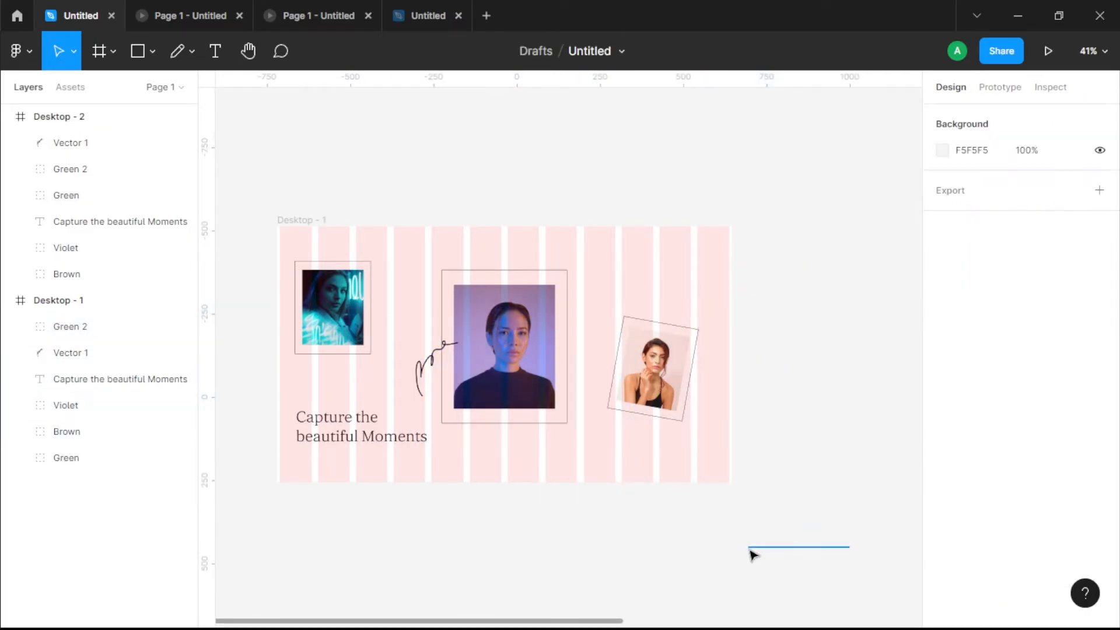
Step: Compare the hidden Green 2 group beside Desktop - 1 with its counterpart in Desktop - 2
left_click(399, 274)
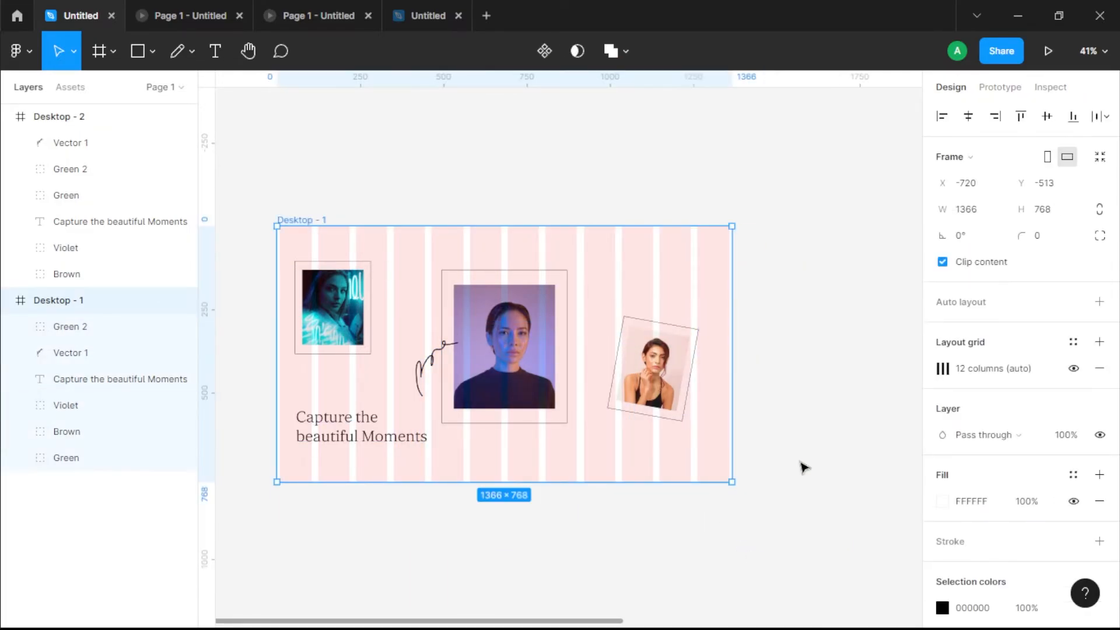
left_click(75, 327)
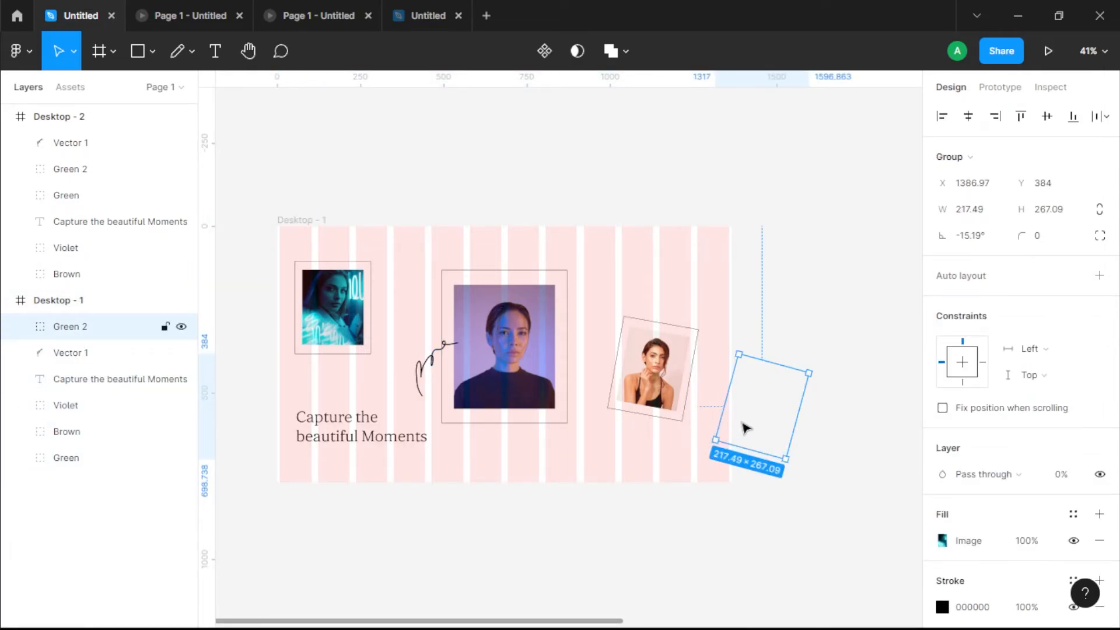
left_click(834, 403)
left_click_drag(835, 405, 530, 434)
left_click_drag(742, 418, 465, 407)
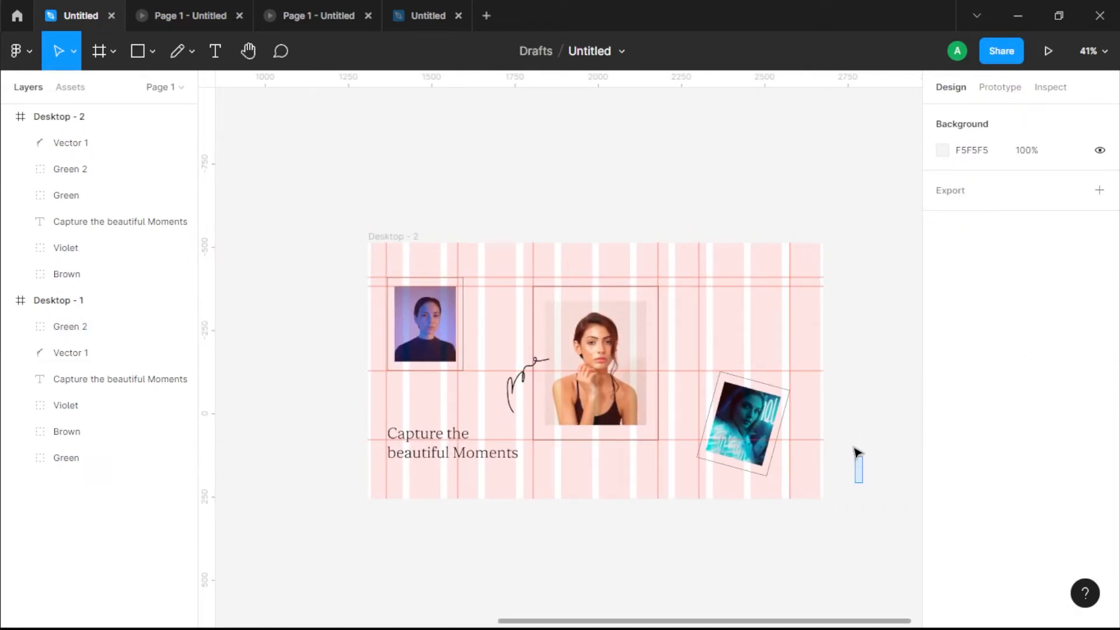
left_click_drag(534, 426, 965, 402)
left_click_drag(631, 487, 577, 408)
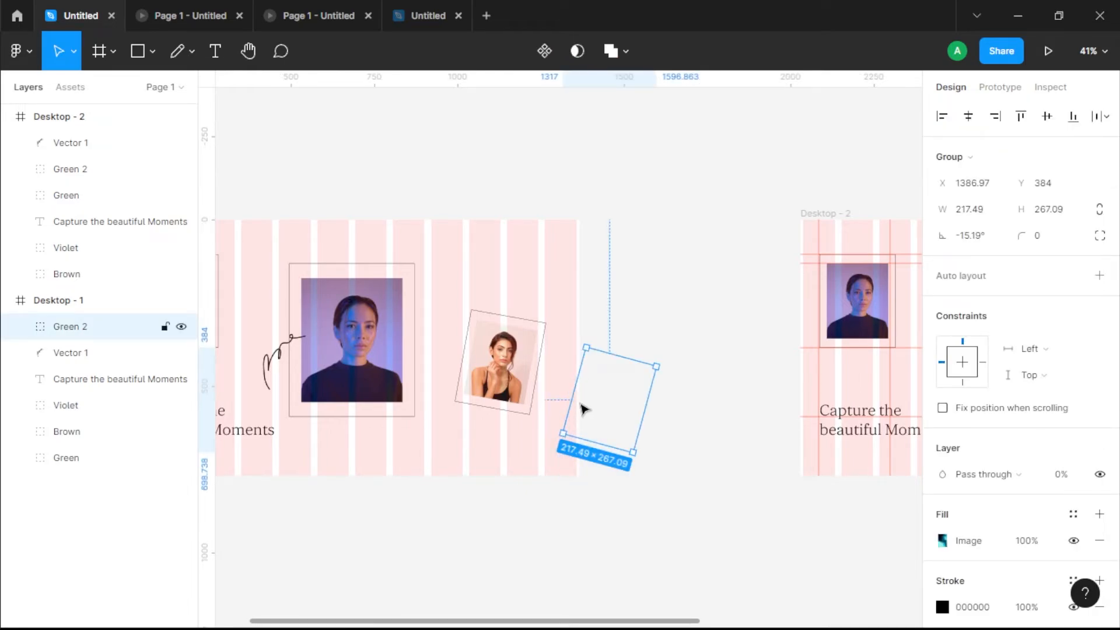
scroll(513, 361, "right", 8)
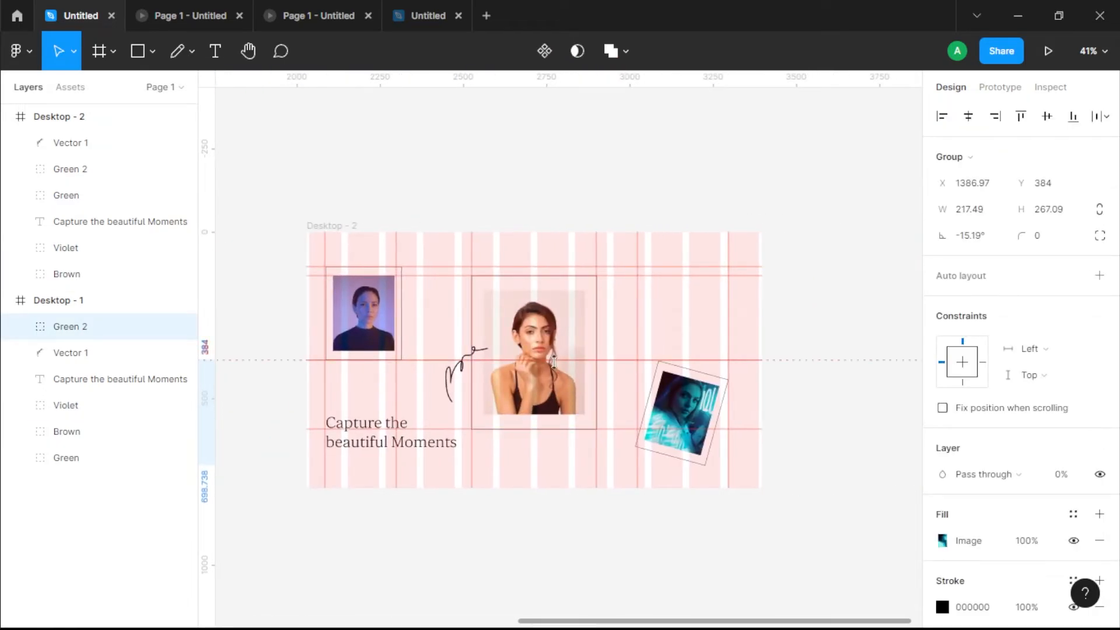
Step: Review how the Green, Violet and Brown portraits change position between Desktop - 1 and Desktop - 2
left_click(804, 386)
left_click_drag(375, 352, 688, 366)
scroll(642, 385, "left", 8)
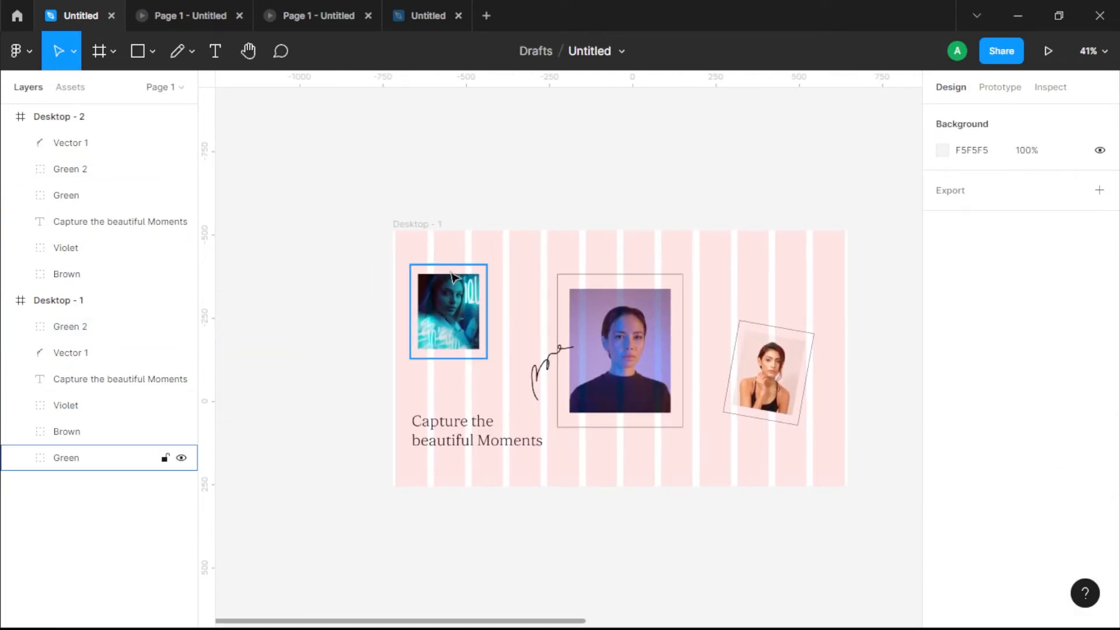
left_click(421, 225)
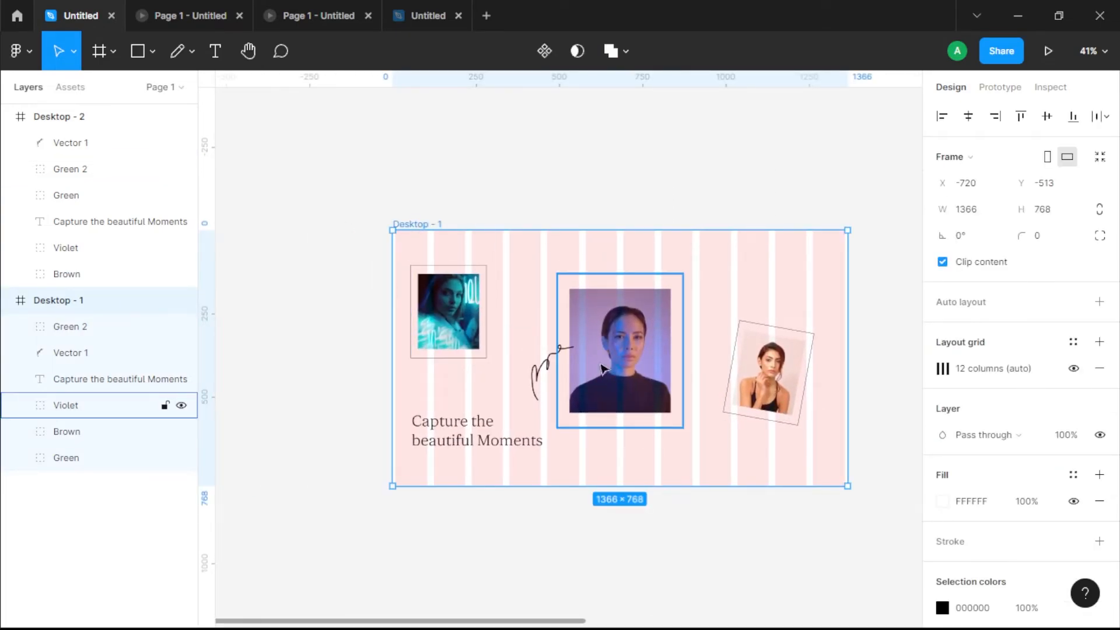
scroll(873, 436, "right", 11)
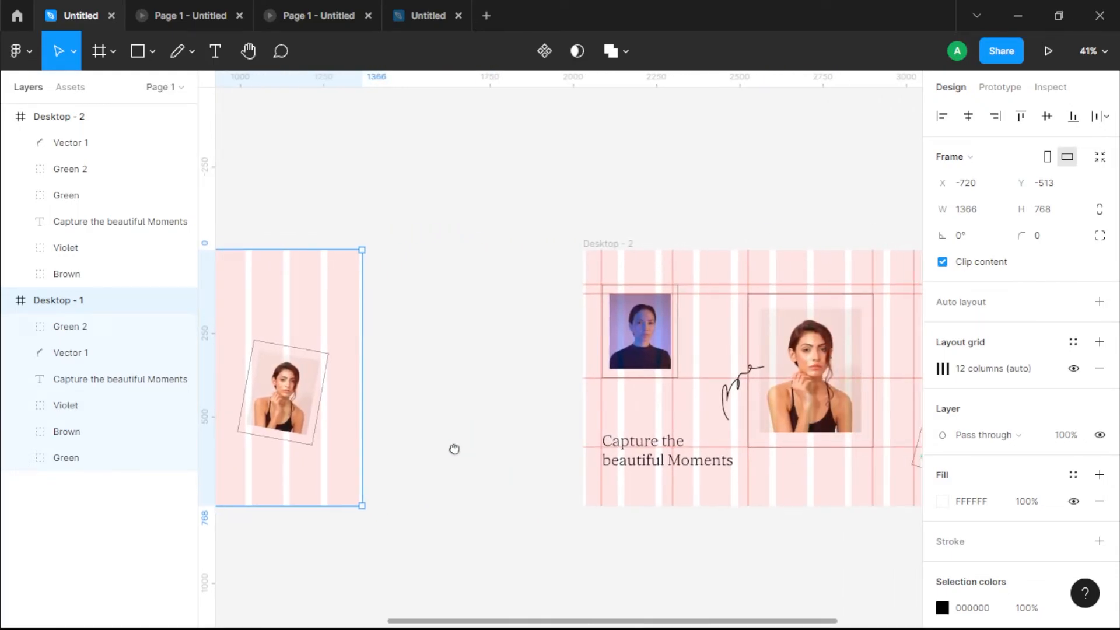
scroll(580, 423, "left", 4)
scroll(590, 408, "right", 5)
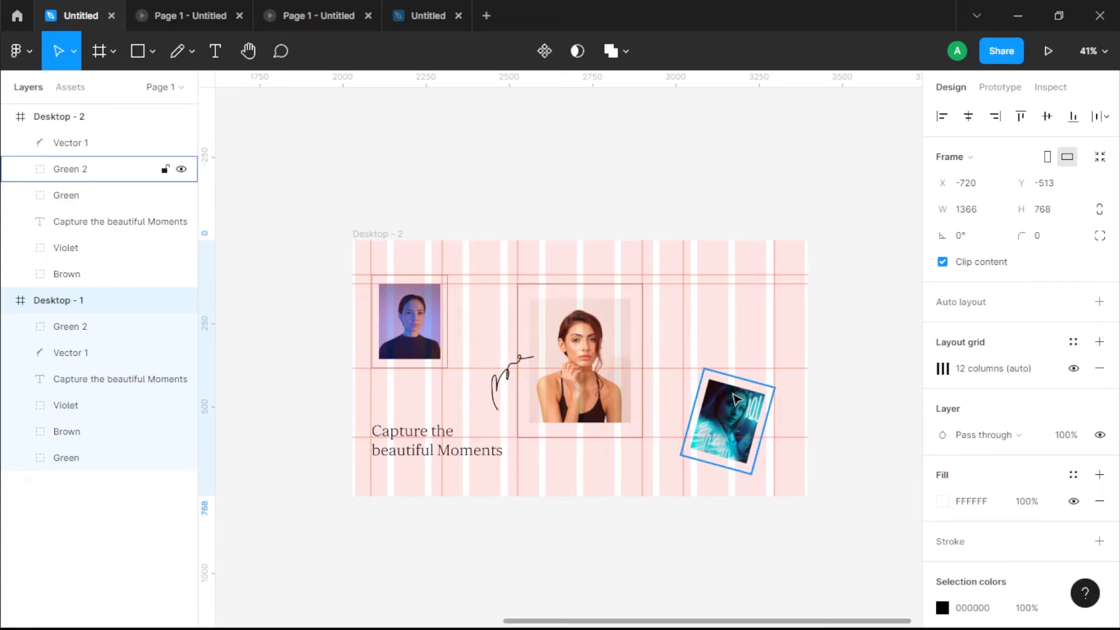
left_click_drag(318, 388, 914, 380)
left_click_drag(801, 440, 672, 432)
left_click_drag(574, 392, 424, 457)
left_click(724, 455)
left_click_drag(759, 497, 556, 502)
left_click(624, 320)
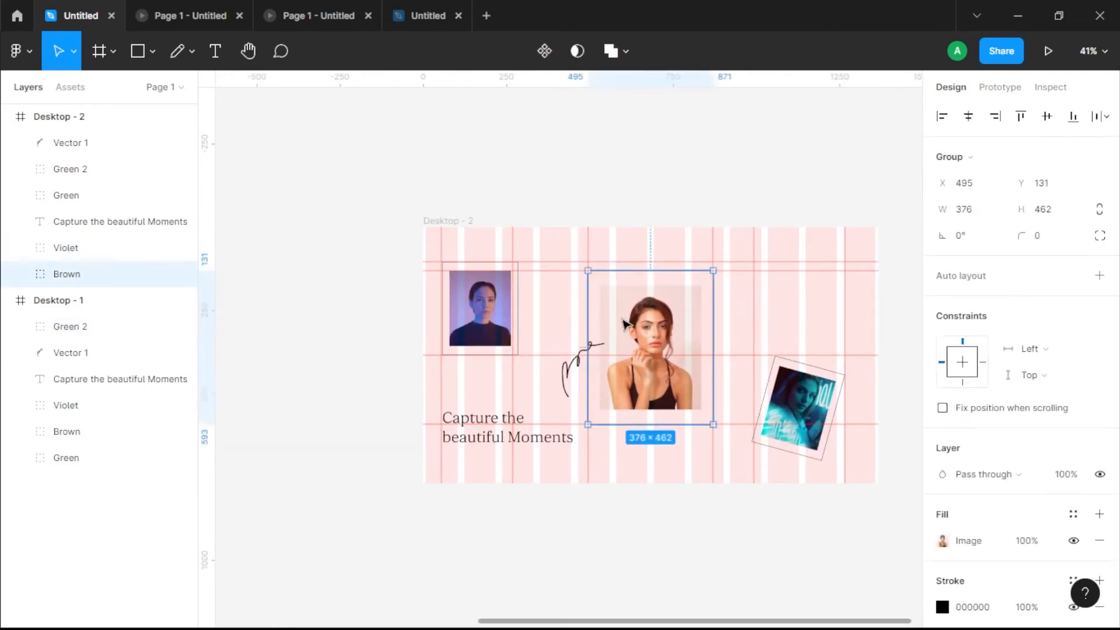
left_click_drag(447, 378, 617, 379)
left_click(491, 417)
left_click_drag(318, 410, 694, 412)
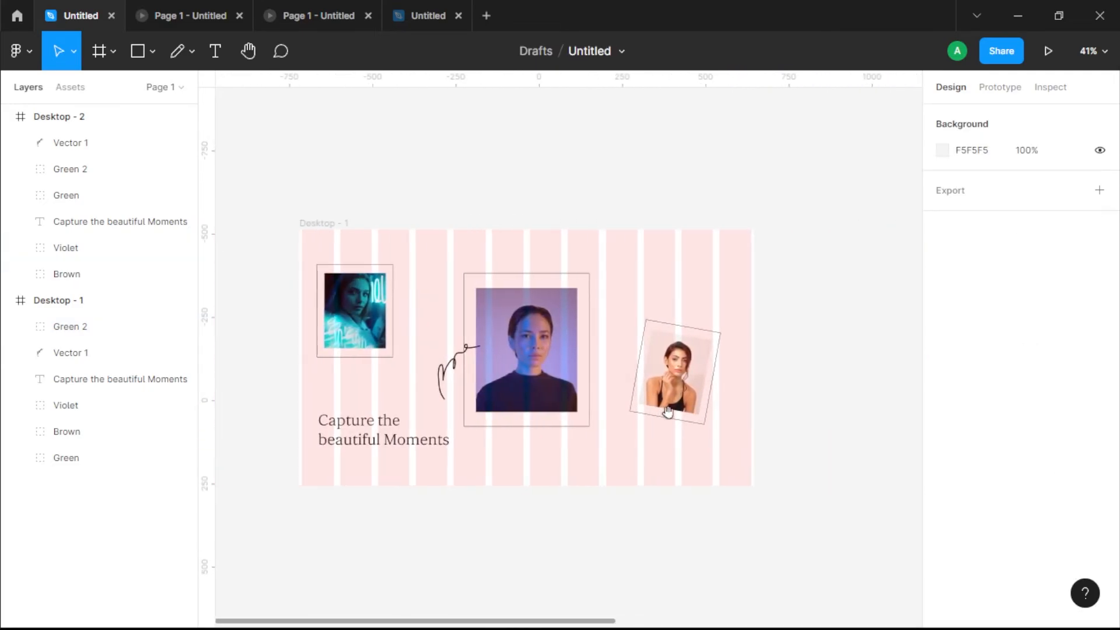
Step: Connect the photo inside Desktop - 1's Violet group to the Desktop - 2 frame with a prototype interaction
left_click(371, 222)
left_click_drag(642, 326, 535, 326)
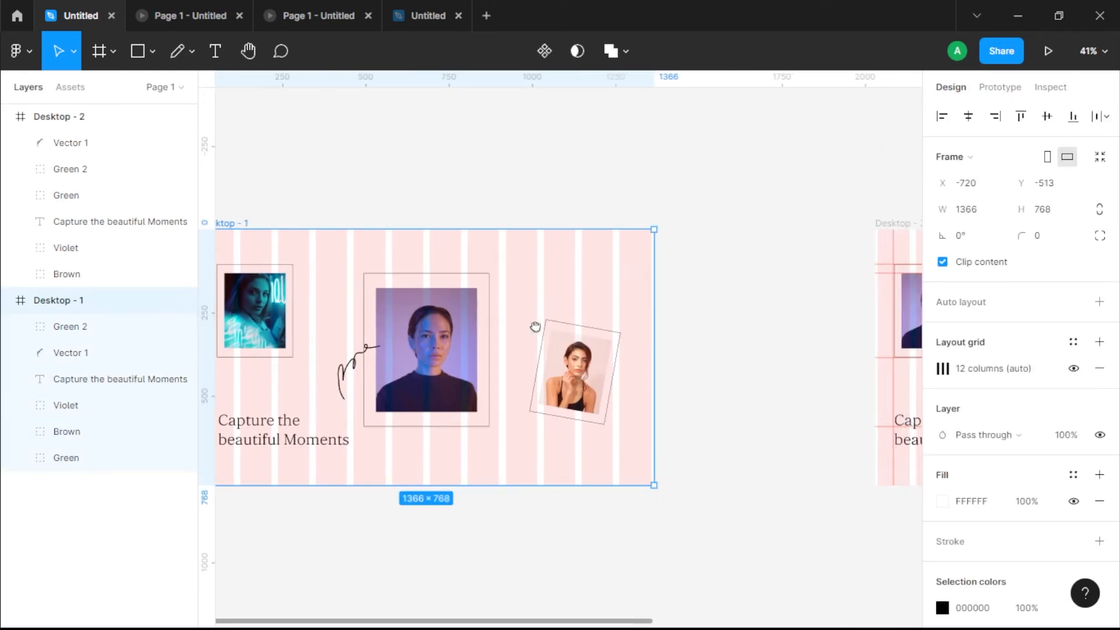
left_click(463, 350)
double_click(465, 349)
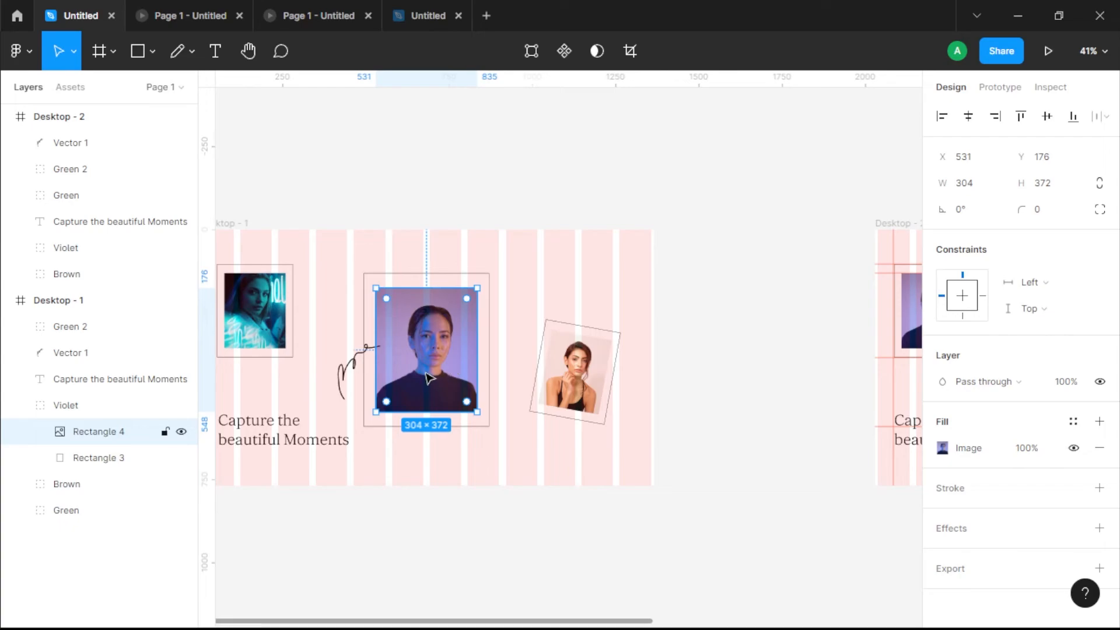
left_click(992, 94)
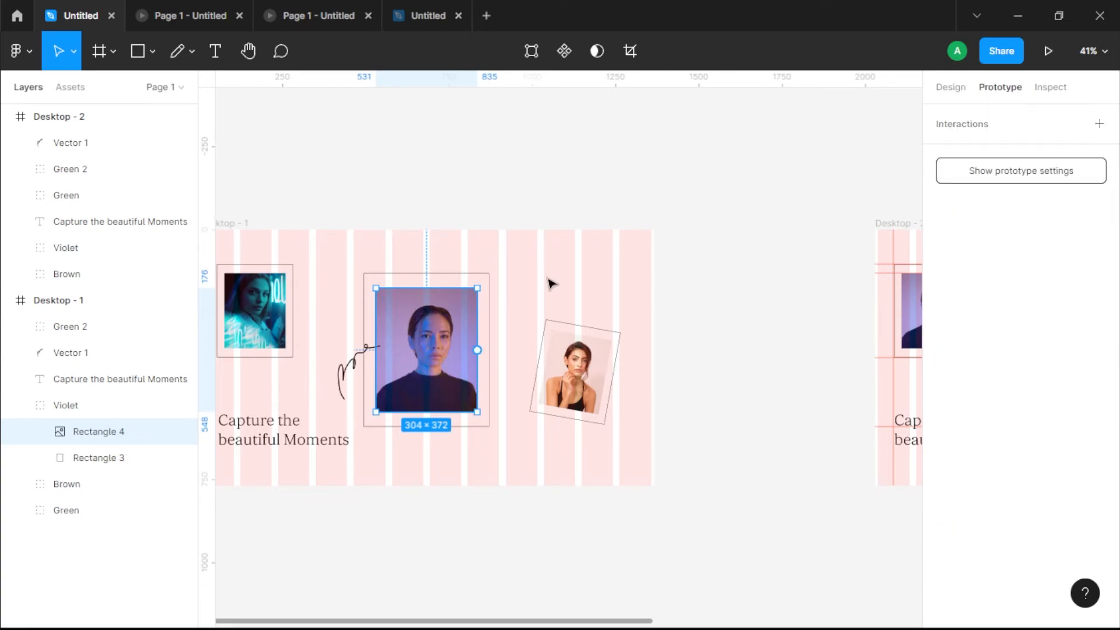
left_click_drag(477, 349, 897, 315)
Step: Set the interaction's trigger to While hovering and its animation to Smart animate with a duration of 1200 ms
left_click(776, 192)
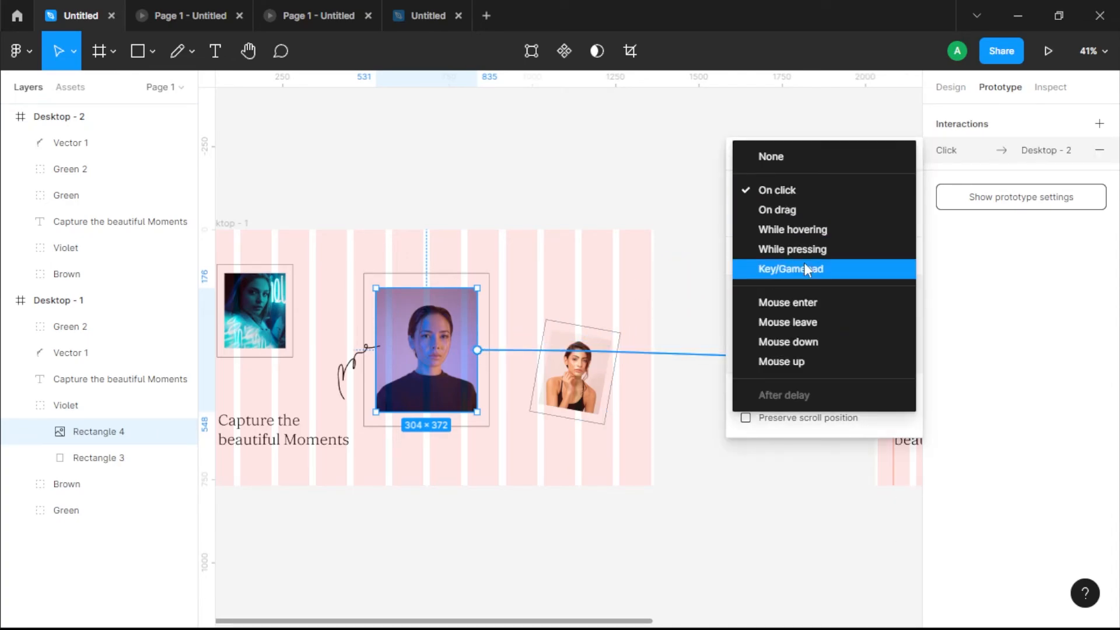
left_click(806, 234)
left_click(806, 404)
left_click(804, 429)
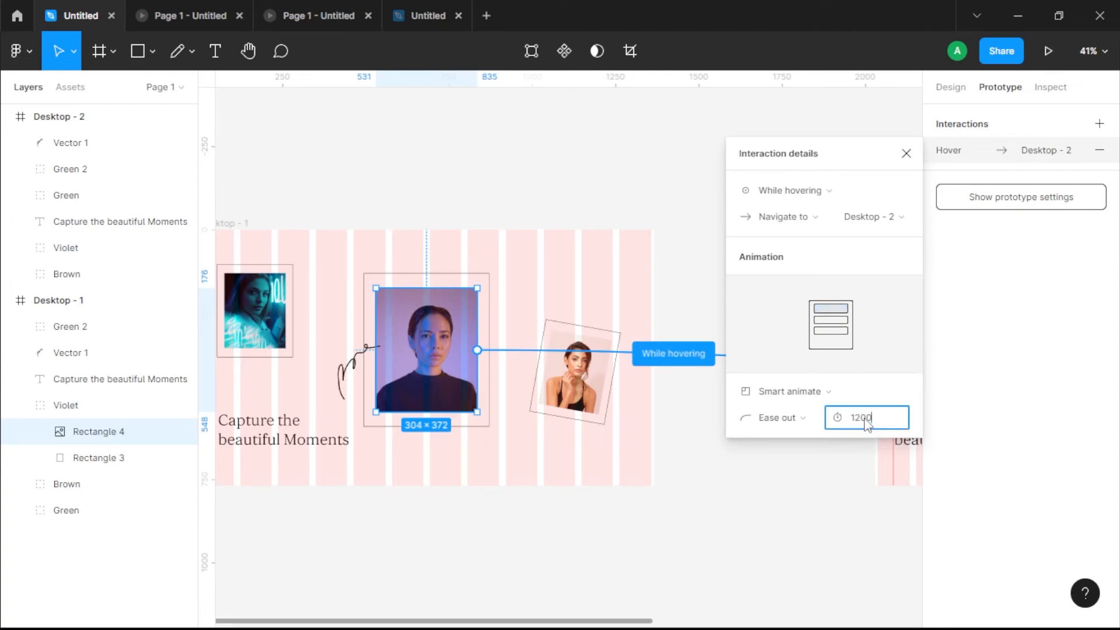
Step: Change the hover interaction's easing to Gentle and check its interaction details
left_click(793, 417)
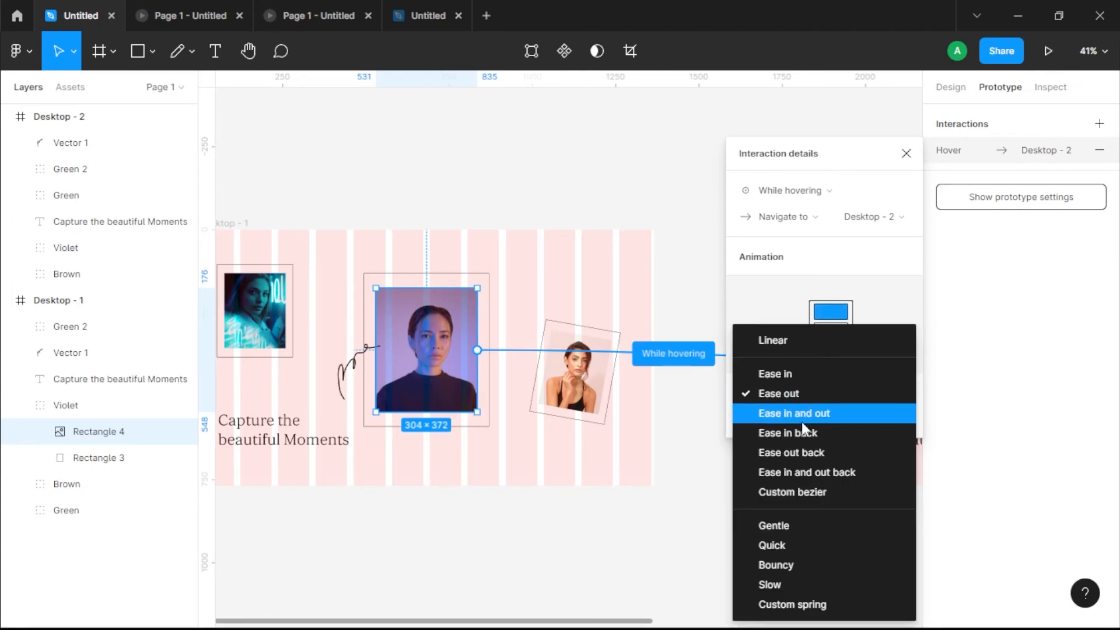
left_click(806, 527)
left_click(729, 479)
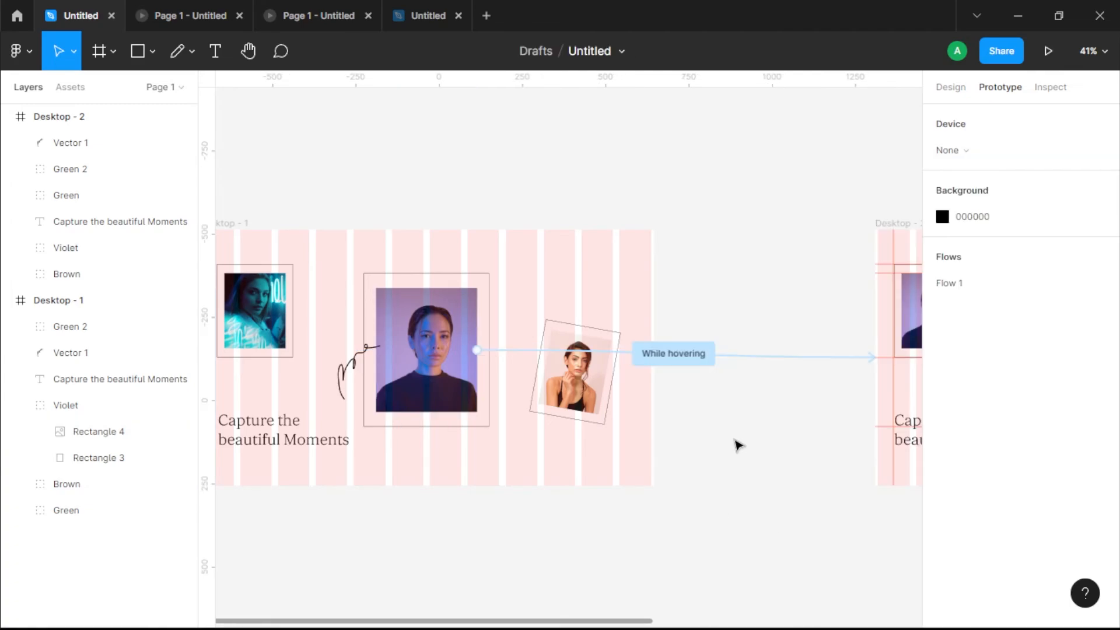
left_click(708, 354)
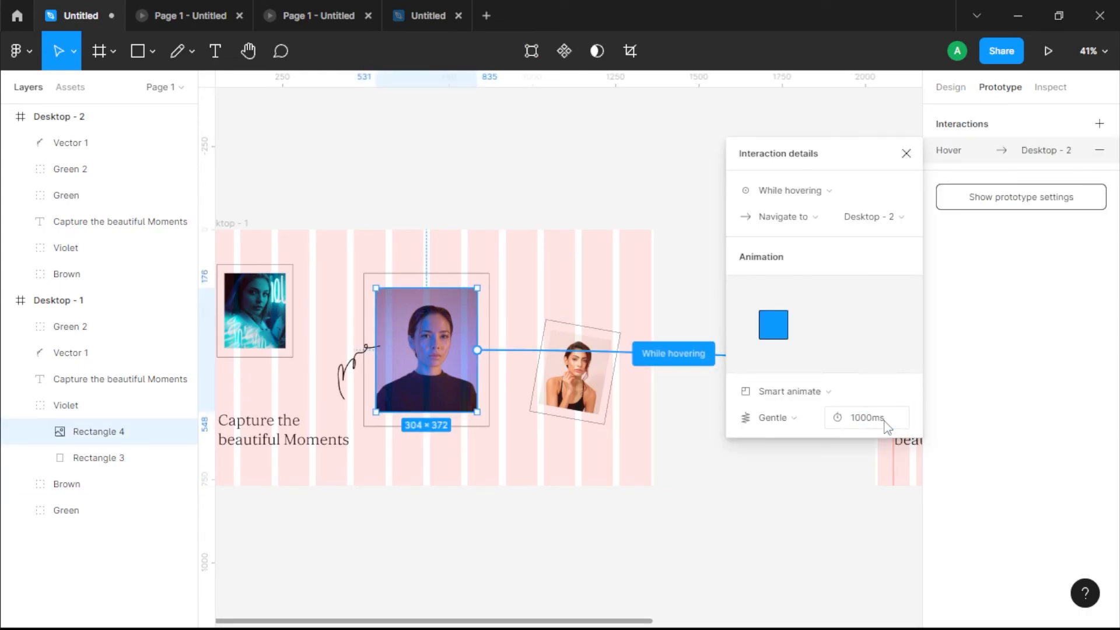
left_click(906, 153)
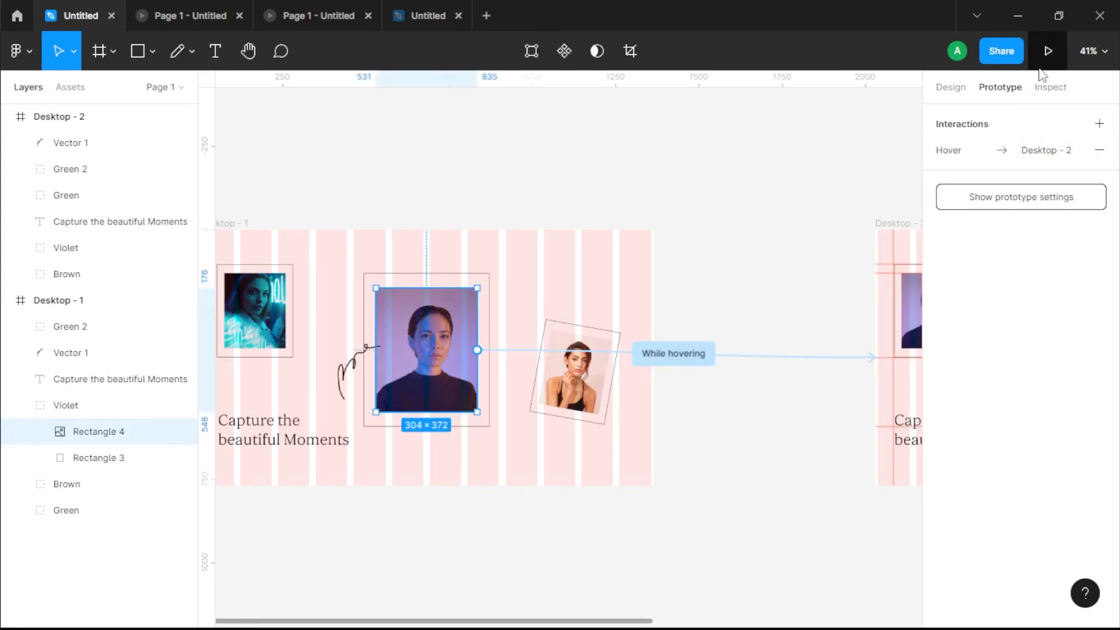
Step: Preview the central portrait's hover transition in the running prototype, and return to the design file
left_click(1048, 52)
mouse_move(651, 299)
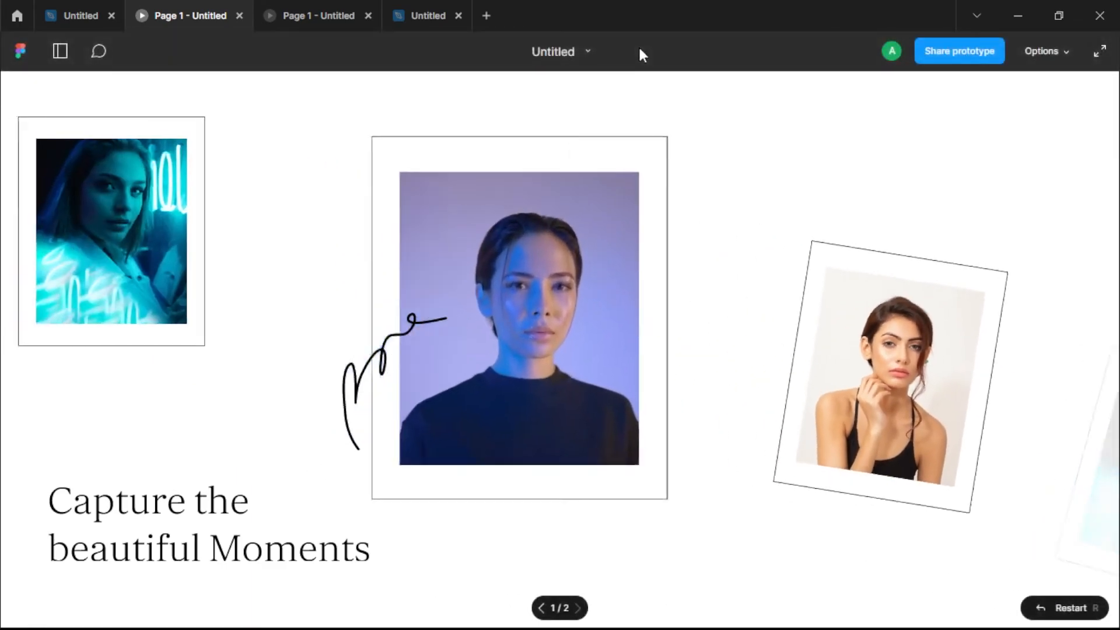
mouse_move(598, 341)
mouse_move(641, 49)
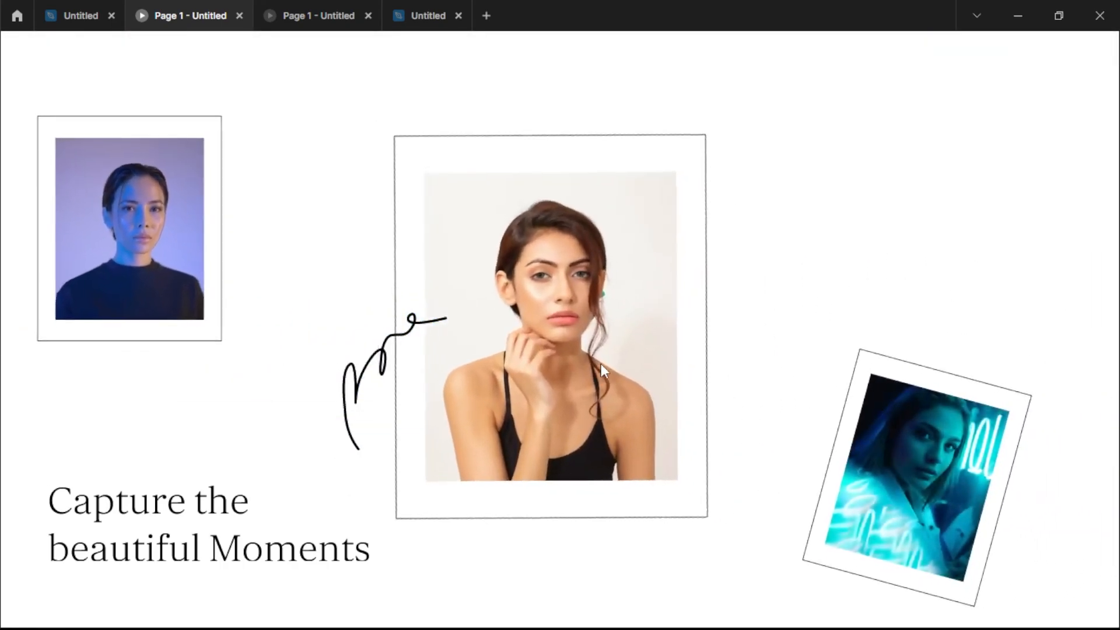
left_click(89, 22)
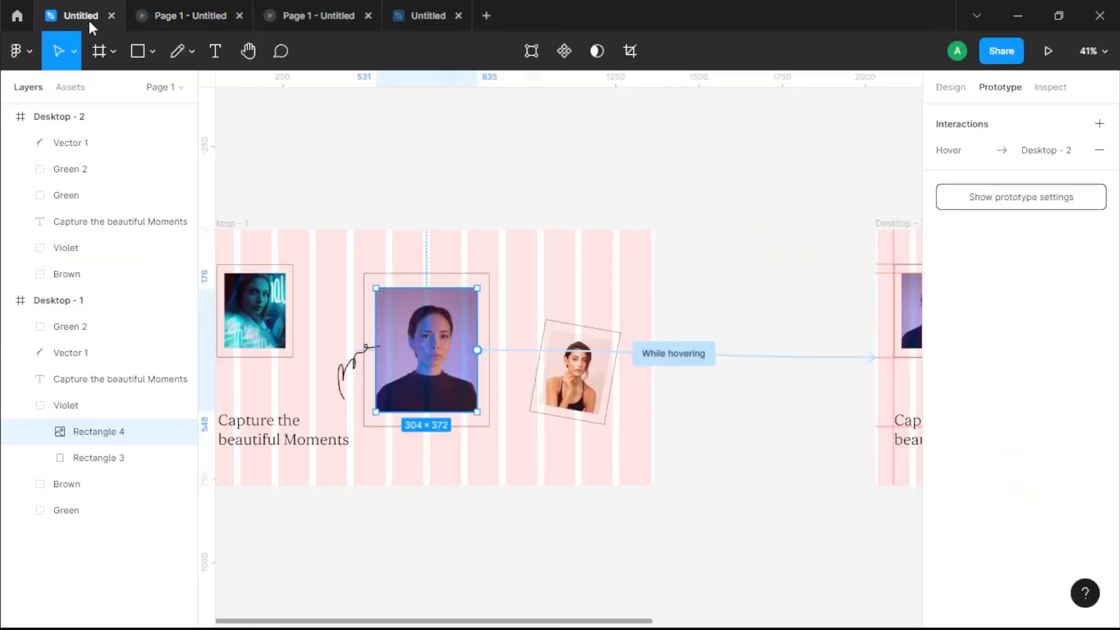
left_click(703, 406)
left_click_drag(719, 425, 486, 412)
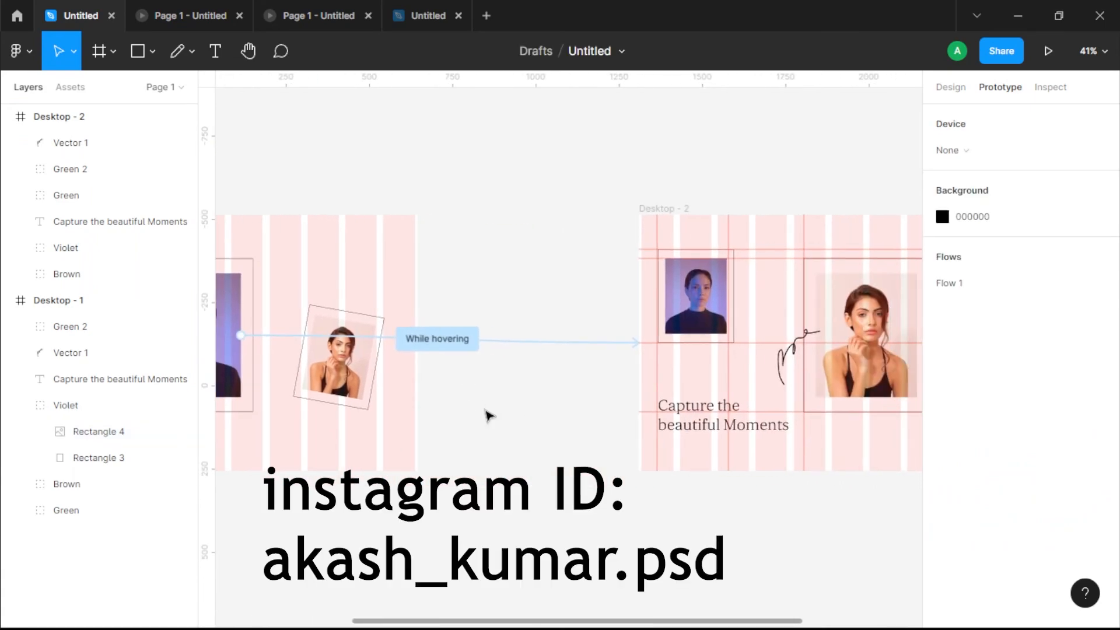